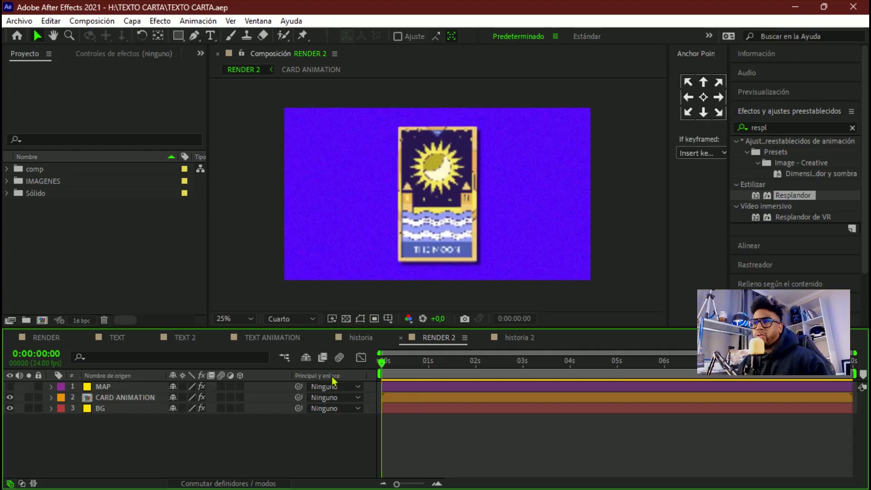
Step: Start a preview of the RENDER 2 tarot card flip animation
{"action": "key", "text": "space"}
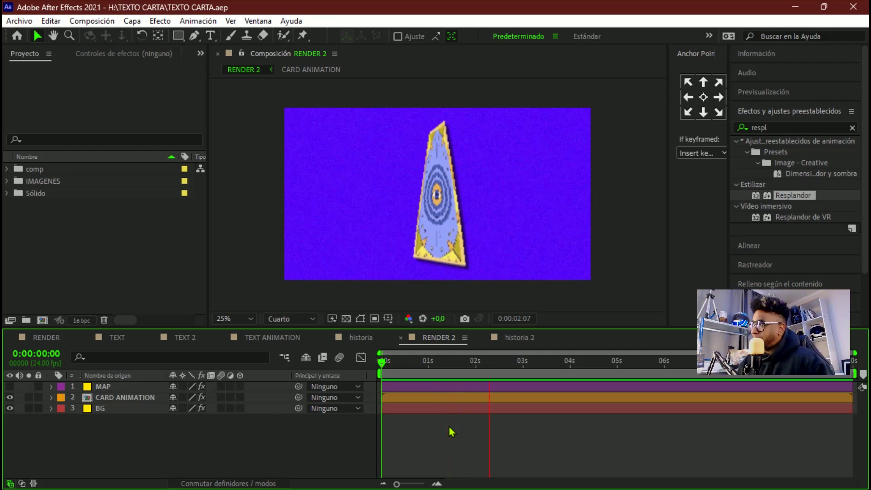
Step: Replay the card flip from the start at Completa (full) resolution
{"action": "left_click", "coordinate": [286, 319]}
{"action": "left_click", "coordinate": [293, 349]}
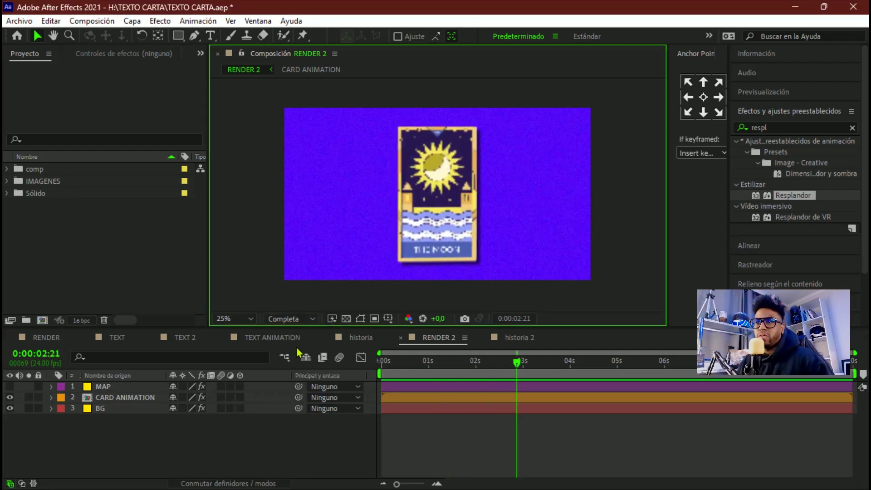
{"action": "key", "text": "Home"}
{"action": "key", "text": "space"}
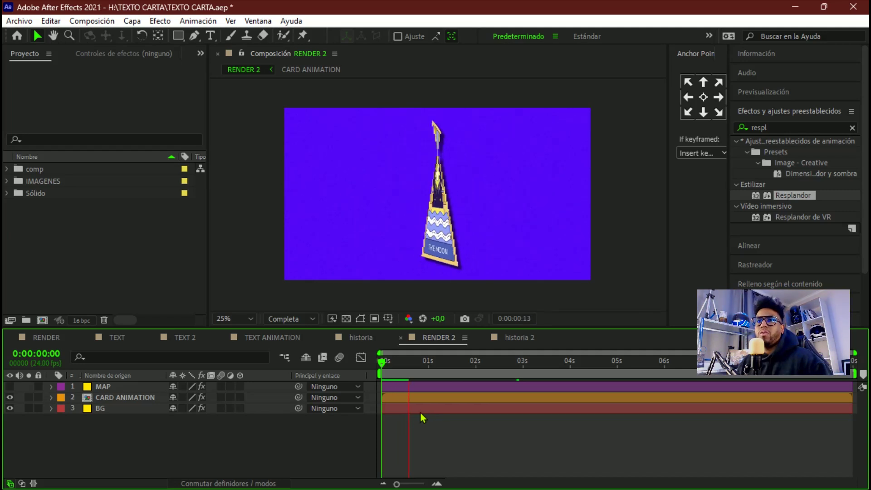
Step: Switch to the RENDER composition and preview its stacked BYE text card
{"action": "left_click", "coordinate": [46, 338]}
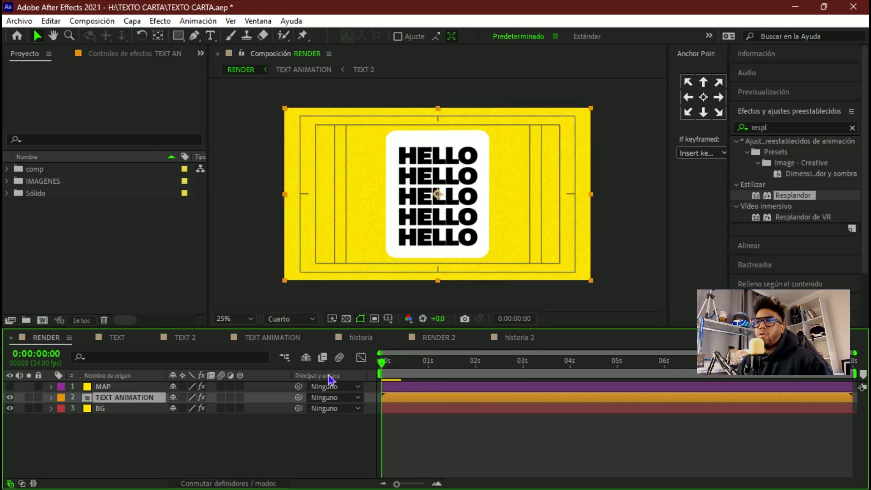
{"action": "key", "text": "space"}
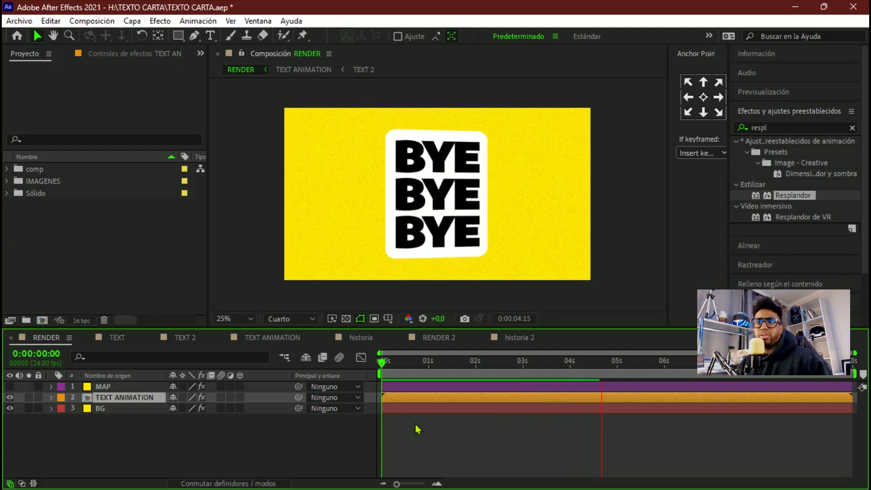
{"action": "key", "text": "space"}
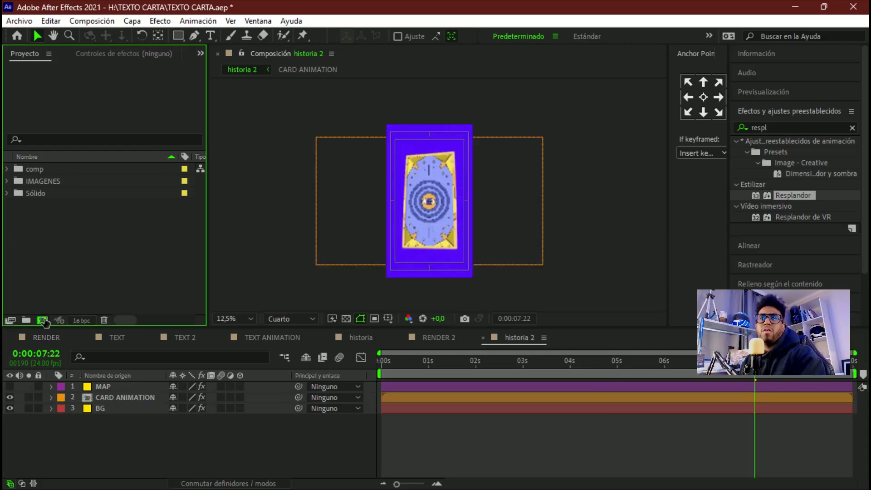
Step: Create a new 1920×1080 composition named FINAL
{"action": "key", "text": "ctrl+k"}
{"action": "left_click", "coordinate": [281, 163]}
{"action": "type", "text": "1920"}
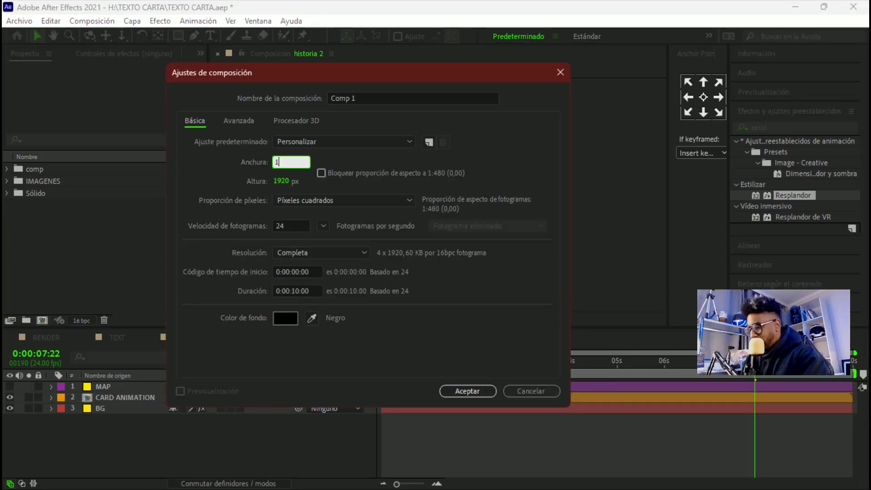
{"action": "left_click", "coordinate": [280, 181]}
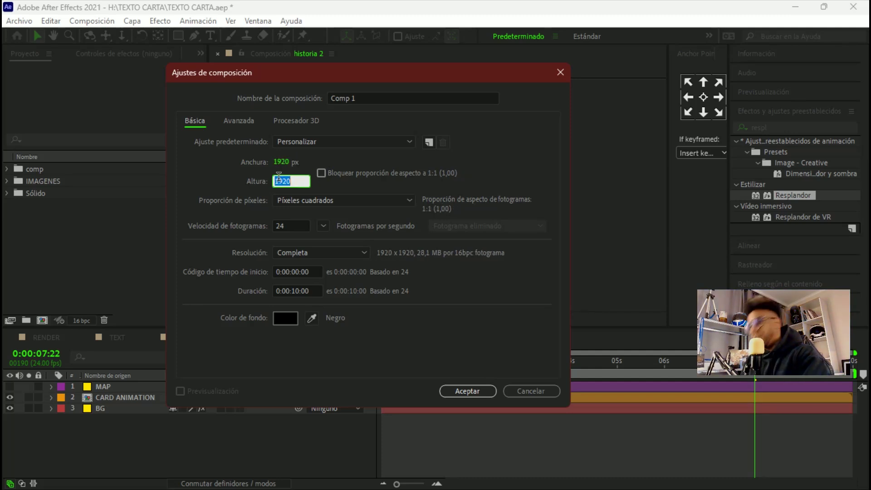
{"action": "type", "text": "1080"}
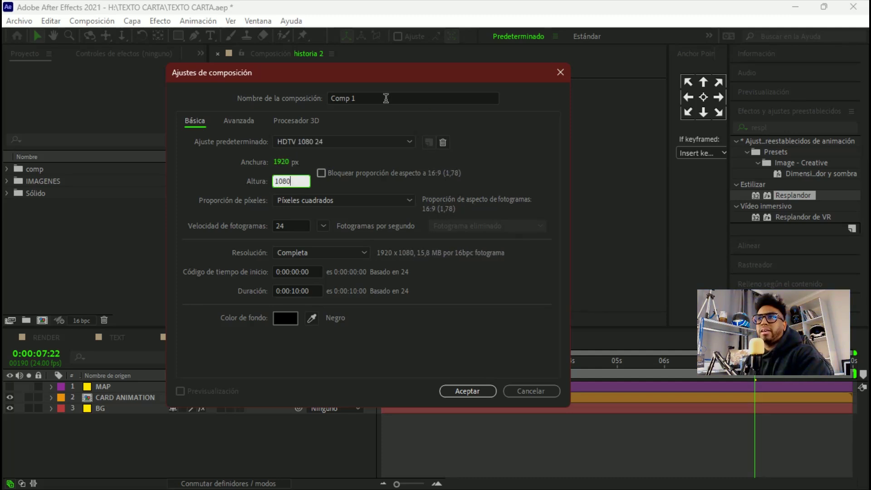
{"action": "left_click", "coordinate": [385, 98]}
{"action": "type", "text": "Fl"}
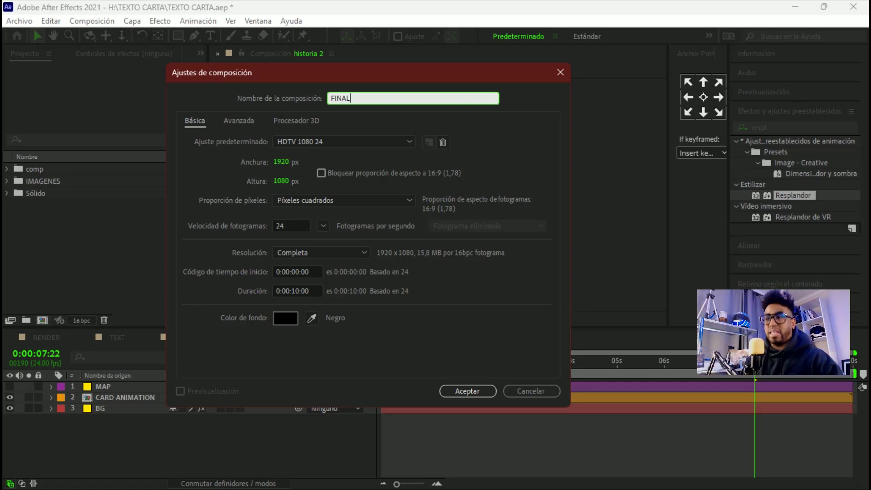
{"action": "left_click", "coordinate": [479, 390]}
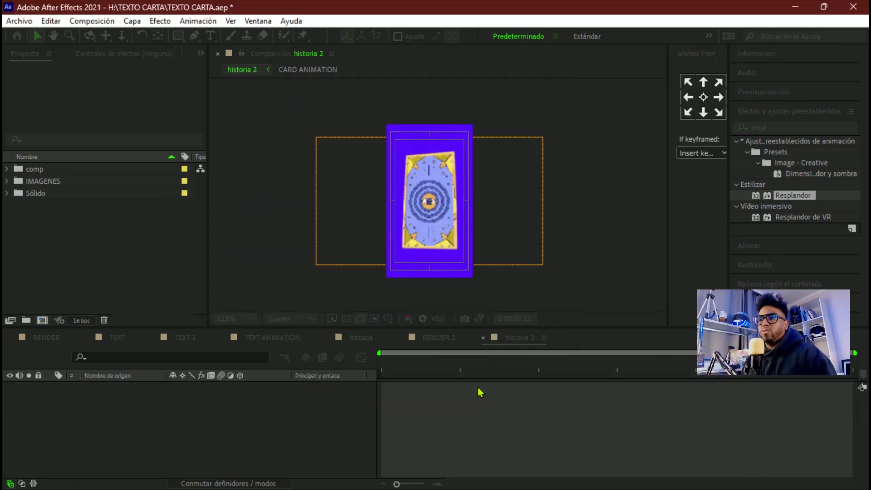
Step: Add a yellow solid layer named bg to FINAL
{"action": "right_click", "coordinate": [217, 406]}
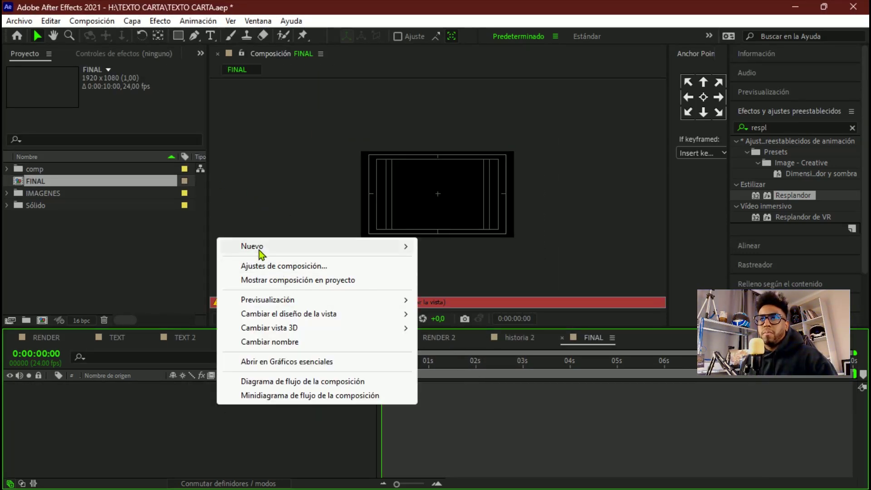
{"action": "mouse_move", "coordinate": [262, 248]}
{"action": "left_click", "coordinate": [467, 280]}
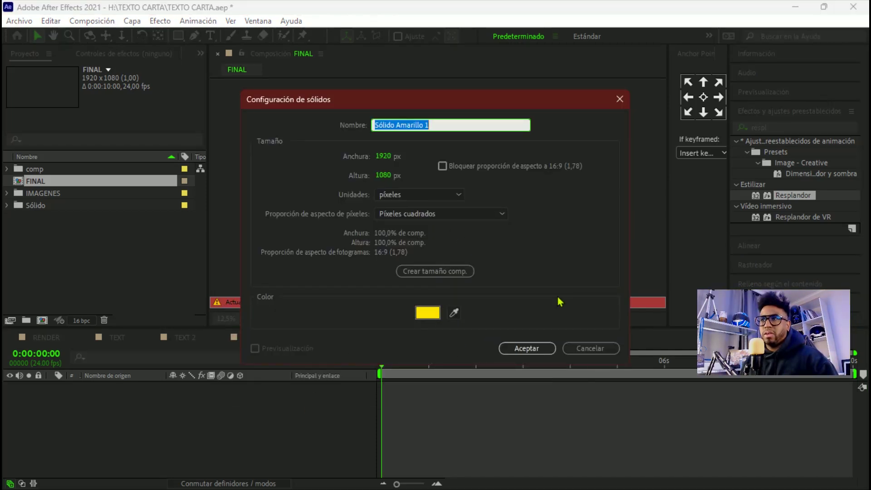
{"action": "type", "text": "bg"}
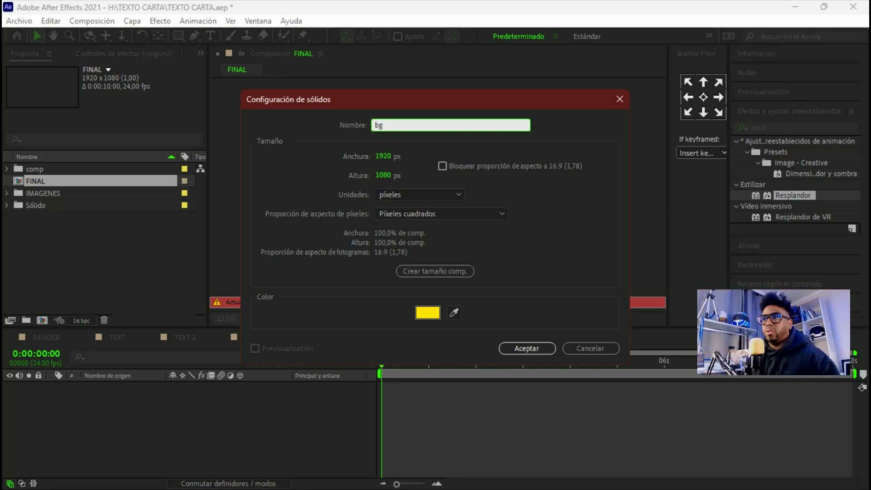
{"action": "key", "text": "Return"}
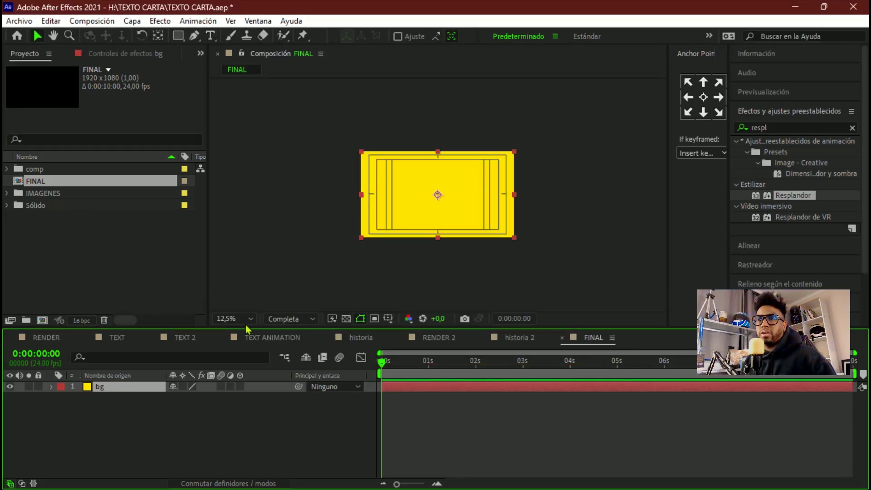
Step: Fit the viewer magnification, set preview resolution to Cuarto, and lock the bg layer
{"action": "left_click", "coordinate": [245, 319]}
{"action": "left_click", "coordinate": [226, 90]}
{"action": "left_click", "coordinate": [290, 321]}
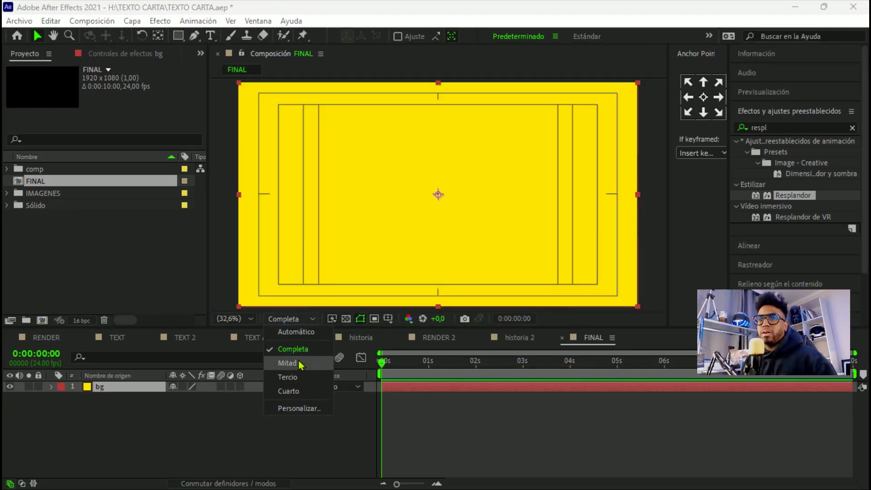
{"action": "left_click", "coordinate": [300, 391]}
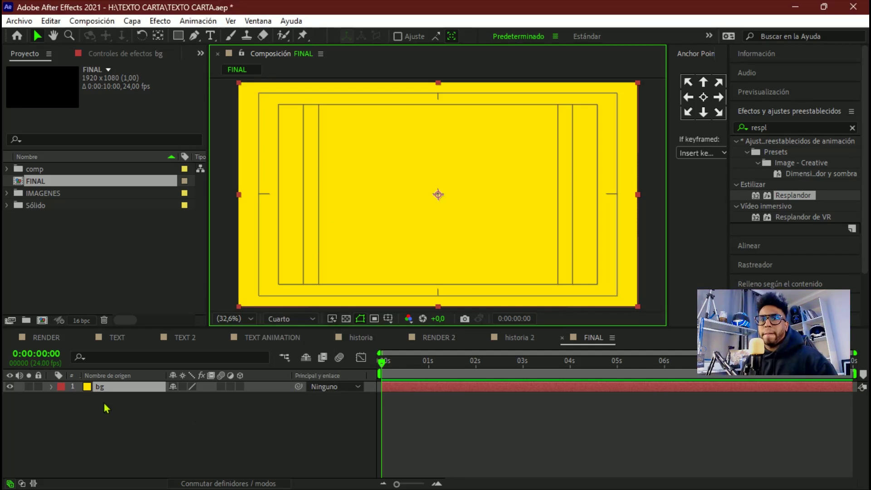
{"action": "left_click", "coordinate": [38, 386]}
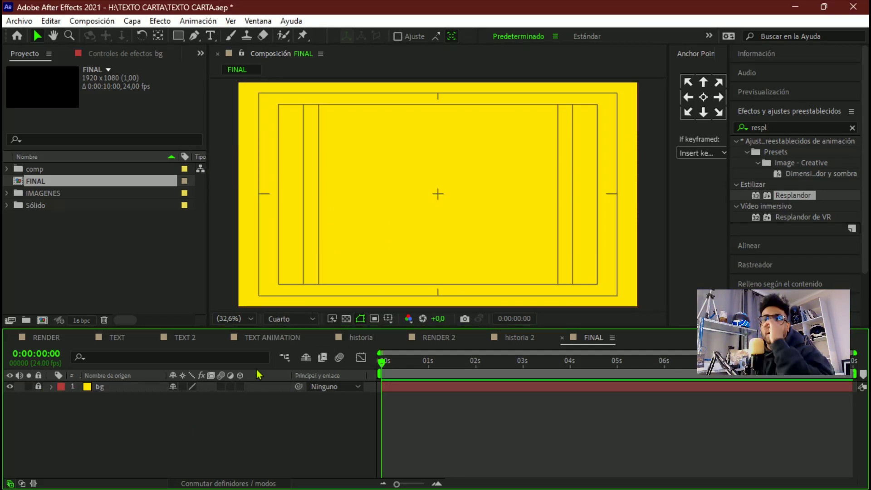
Step: Create a 1080×1350 composition named TEXT and re-enable viewer live updates
{"action": "left_click", "coordinate": [42, 320]}
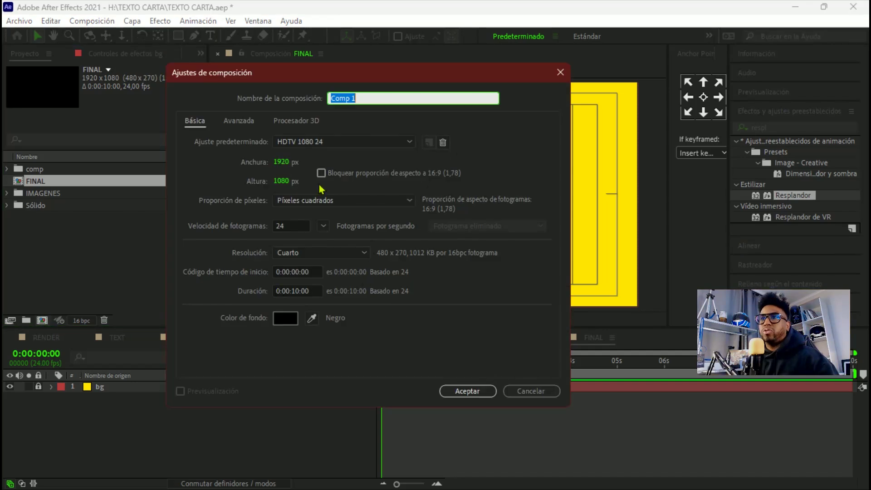
{"action": "left_click", "coordinate": [279, 162]}
{"action": "type", "text": "1080"}
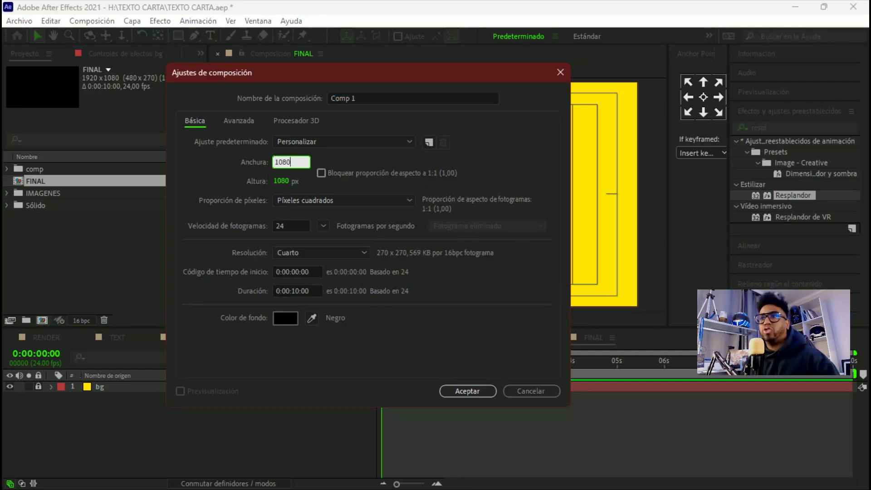
{"action": "left_click", "coordinate": [284, 180]}
{"action": "type", "text": "1350"}
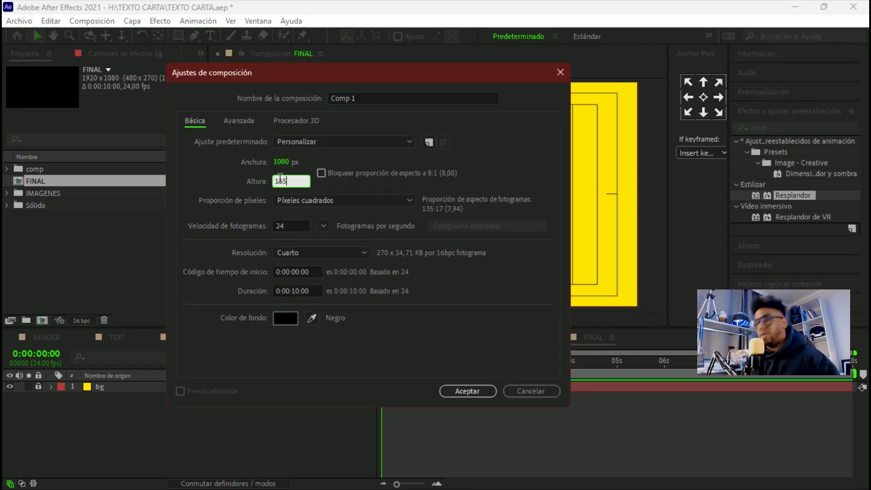
{"action": "left_click", "coordinate": [358, 94]}
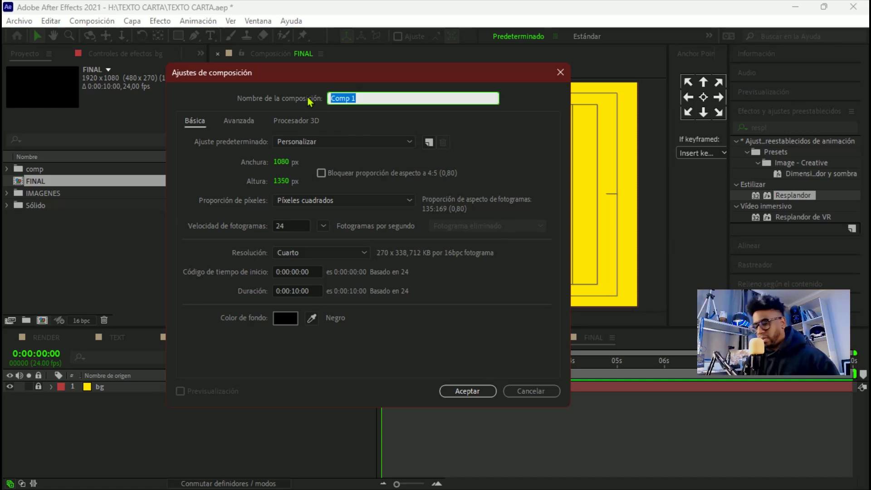
{"action": "type", "text": "TEXT"}
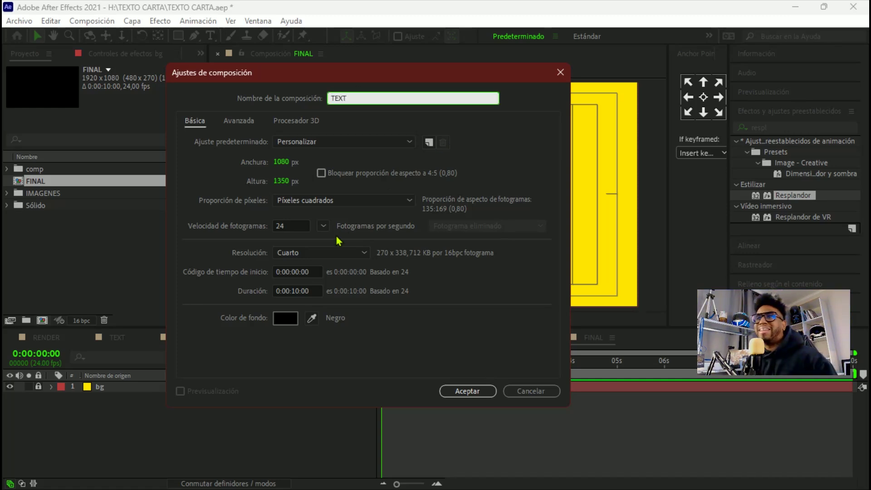
{"action": "left_click", "coordinate": [468, 400]}
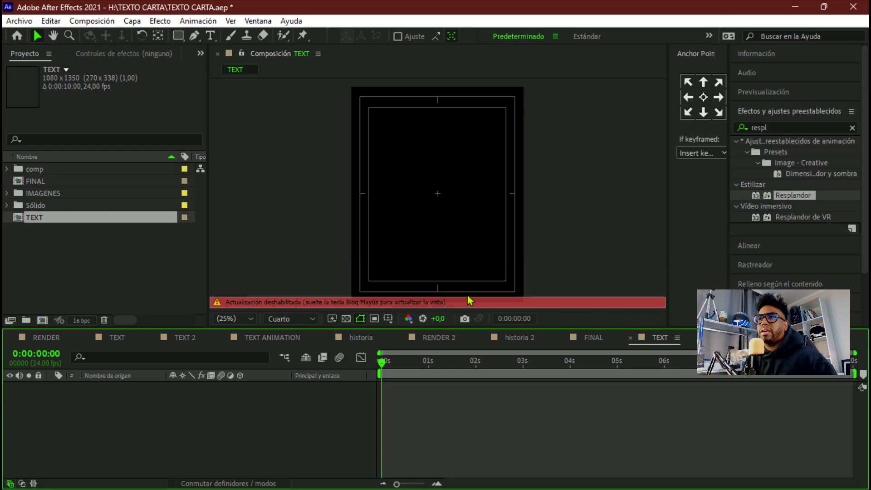
{"action": "key", "text": "Caps_Lock"}
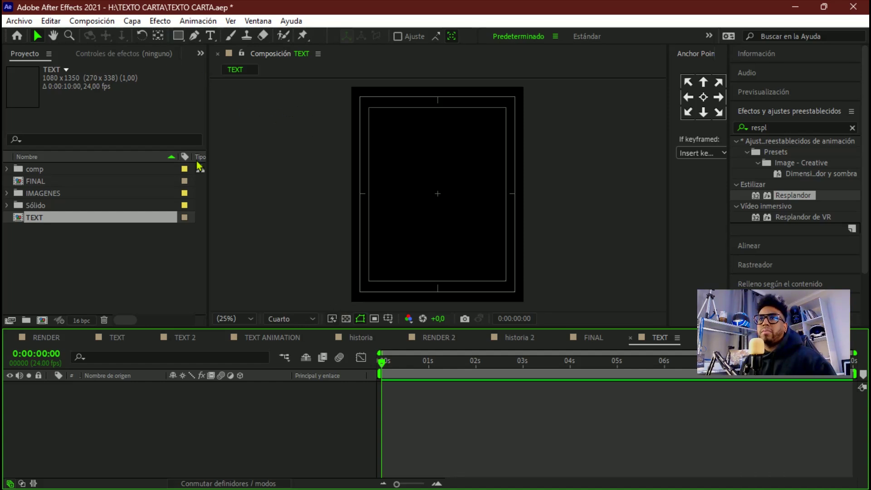
{"action": "left_click", "coordinate": [177, 35]}
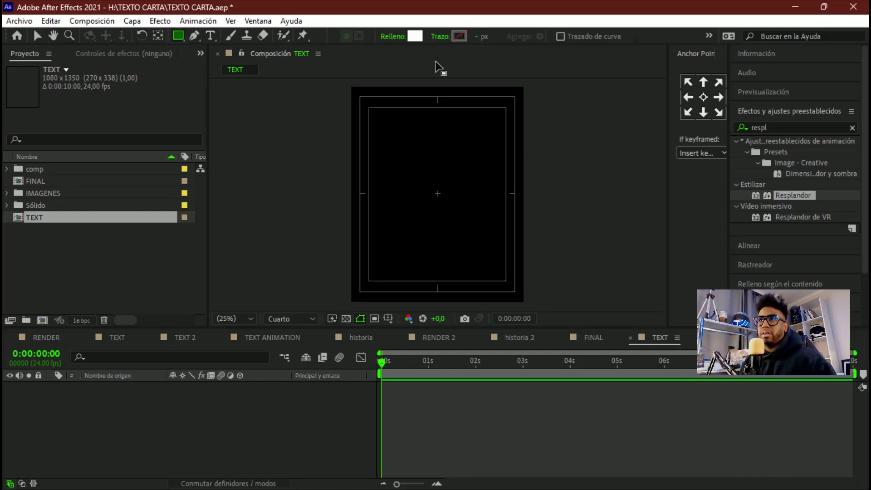
Step: Draw a white-filled rectangle covering the whole TEXT composition
{"action": "left_click", "coordinate": [420, 36]}
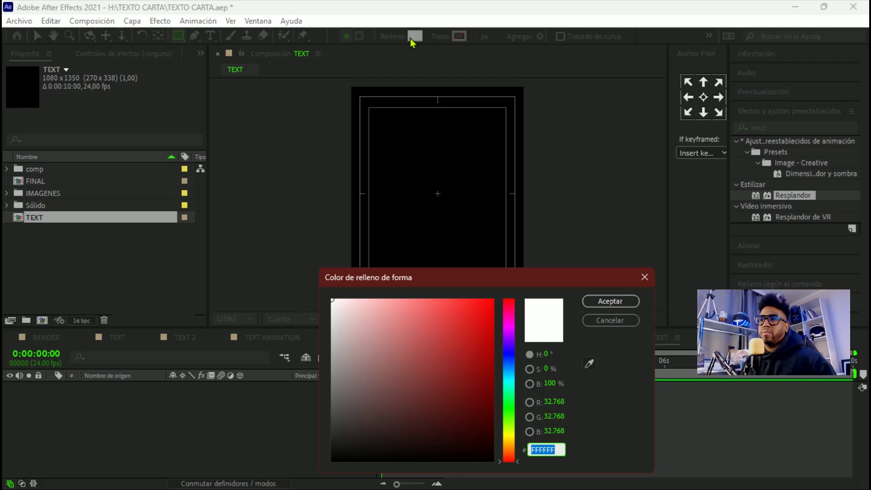
{"action": "left_click", "coordinate": [610, 302]}
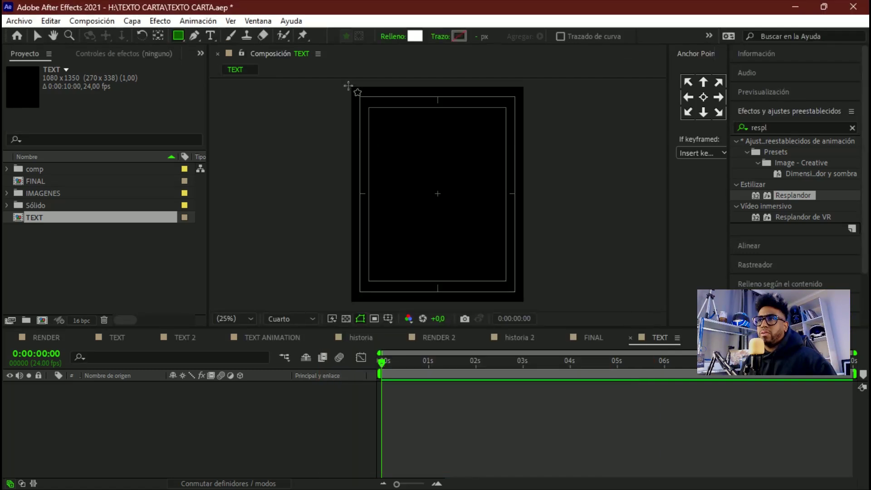
{"action": "left_click_drag", "start_coordinate": [348, 86], "coordinate": [524, 304]}
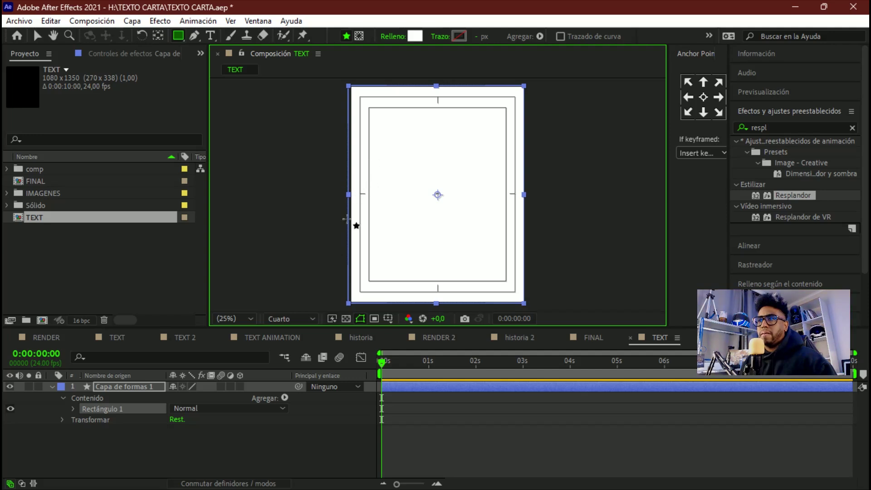
Step: Rename the new shape layer to BG
{"action": "left_click", "coordinate": [126, 388]}
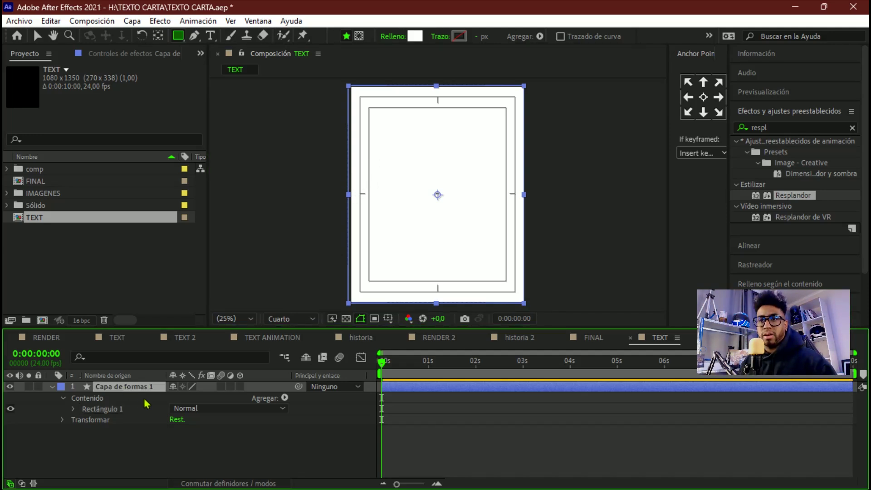
{"action": "key", "text": "s"}
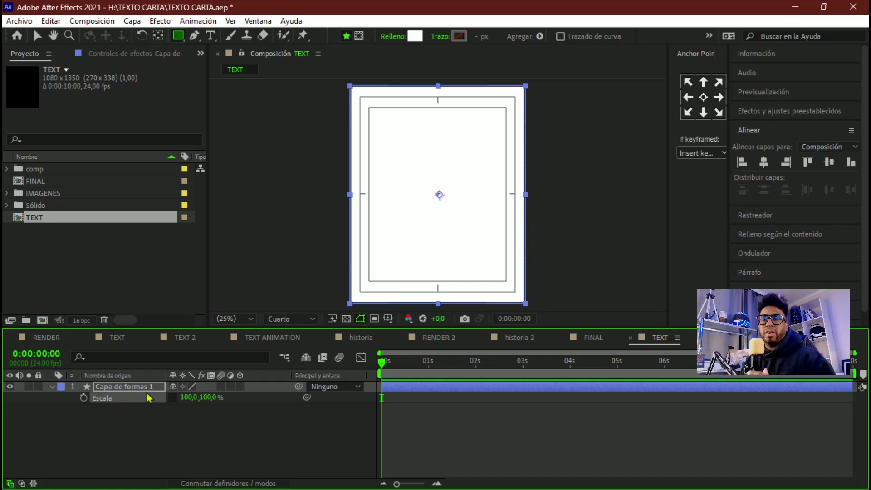
{"action": "left_click", "coordinate": [50, 388]}
{"action": "left_click", "coordinate": [51, 387]}
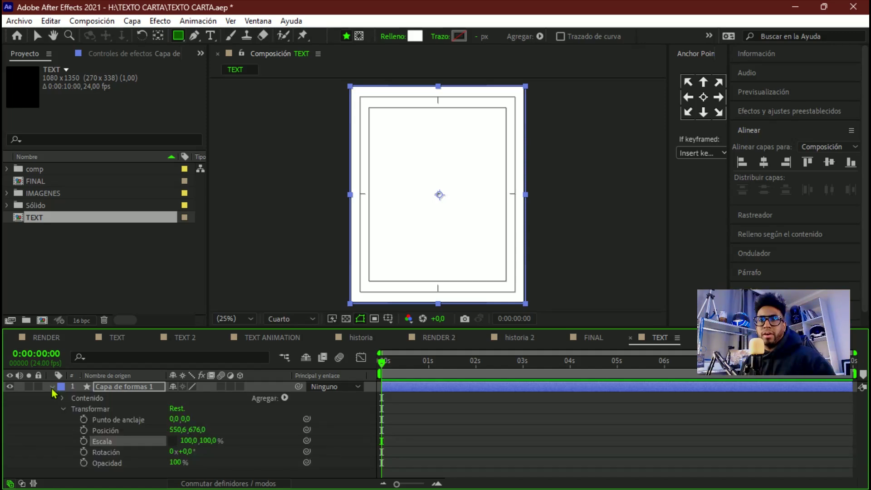
{"action": "left_click", "coordinate": [125, 388]}
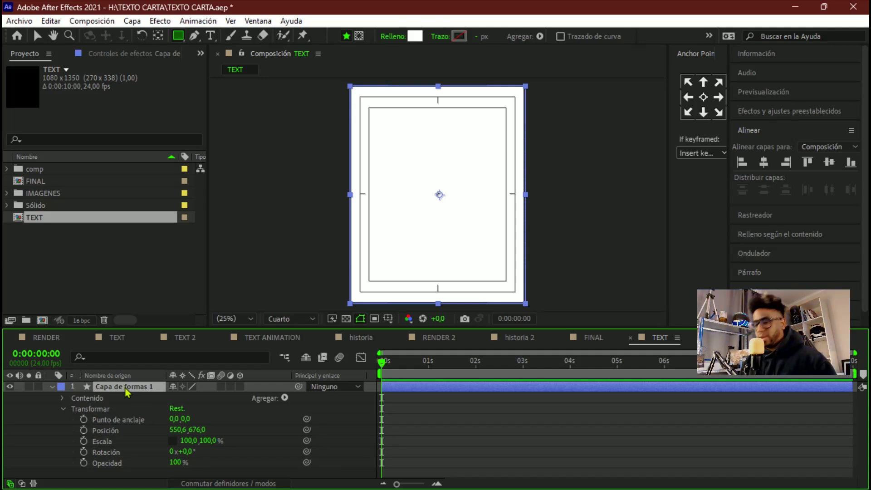
{"action": "key", "text": "Return"}
{"action": "type", "text": "BG"}
{"action": "key", "text": "Return"}
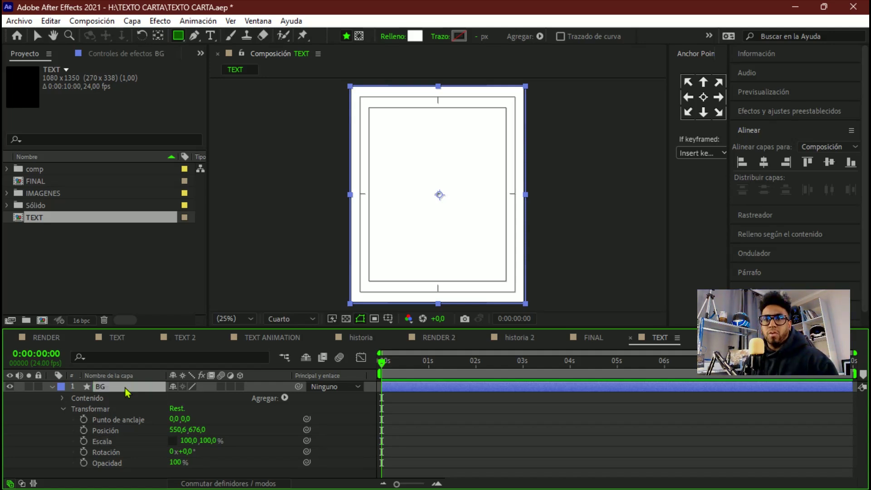
Step: Set the rectangle's corner roundness (Redondez) to 110
{"action": "left_click", "coordinate": [62, 407]}
{"action": "left_click", "coordinate": [62, 398]}
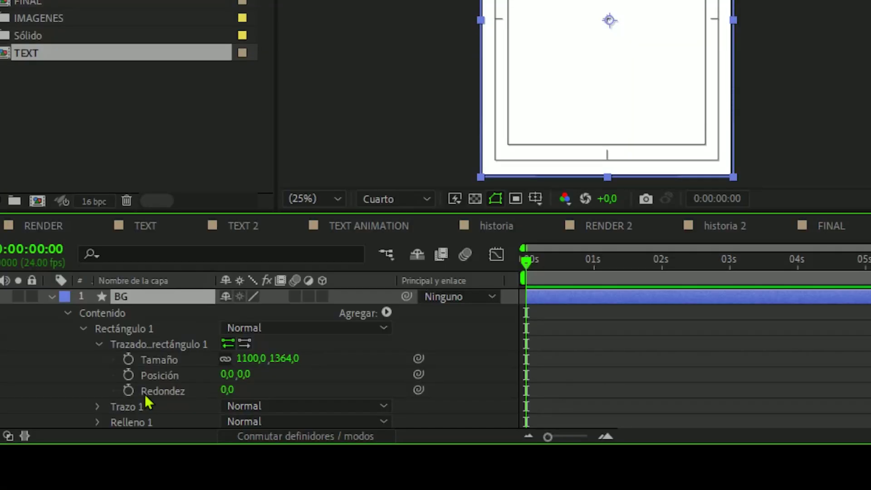
{"action": "left_click", "coordinate": [229, 391]}
{"action": "type", "text": "20"}
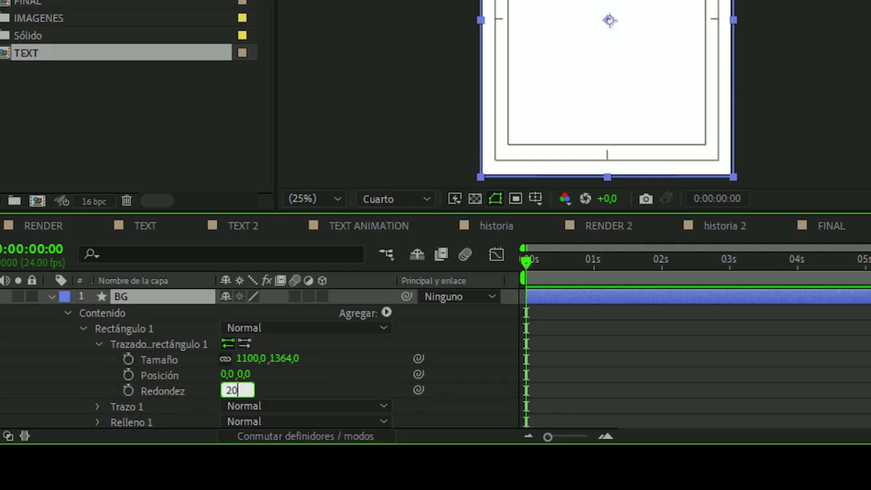
{"action": "key", "text": "Return"}
{"action": "left_click_drag", "start_coordinate": [231, 390], "coordinate": [300, 390]}
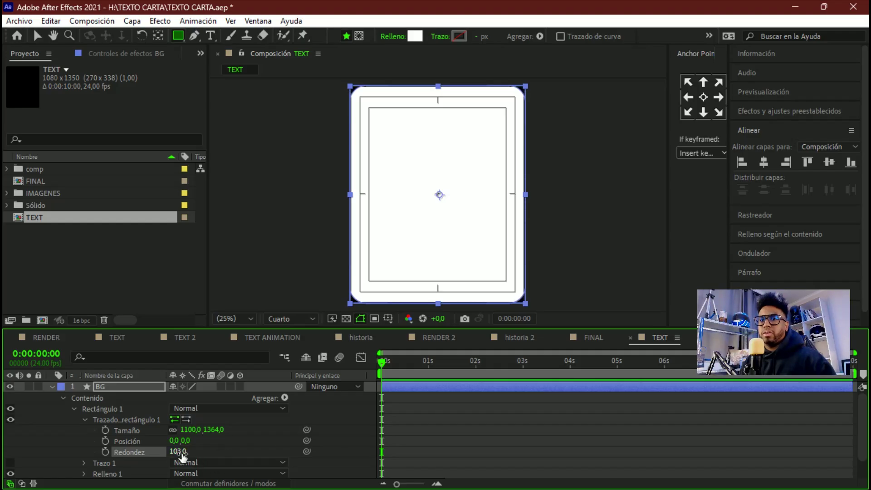
{"action": "type", "text": "10"}
{"action": "key", "text": "Return"}
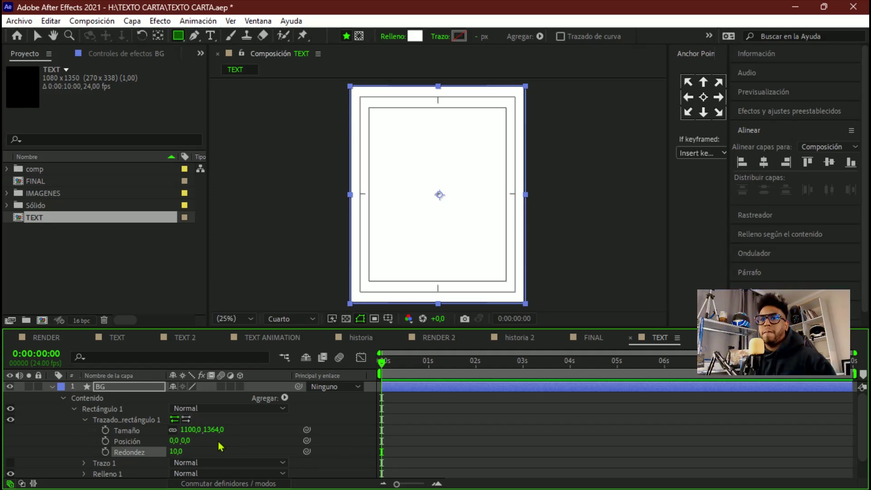
Step: Return to the Selection tool, collapse BG's properties, and lock the BG layer
{"action": "key", "text": "v"}
{"action": "left_click", "coordinate": [580, 147]}
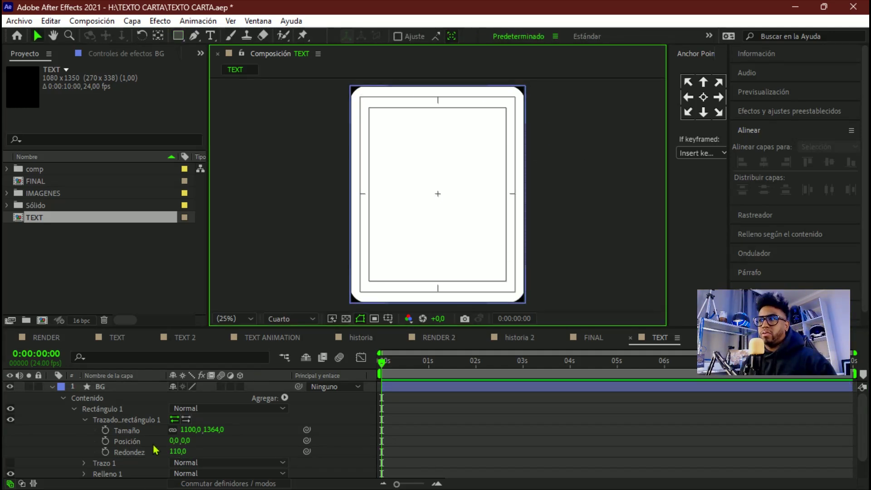
{"action": "left_click", "coordinate": [51, 386]}
{"action": "left_click", "coordinate": [39, 386]}
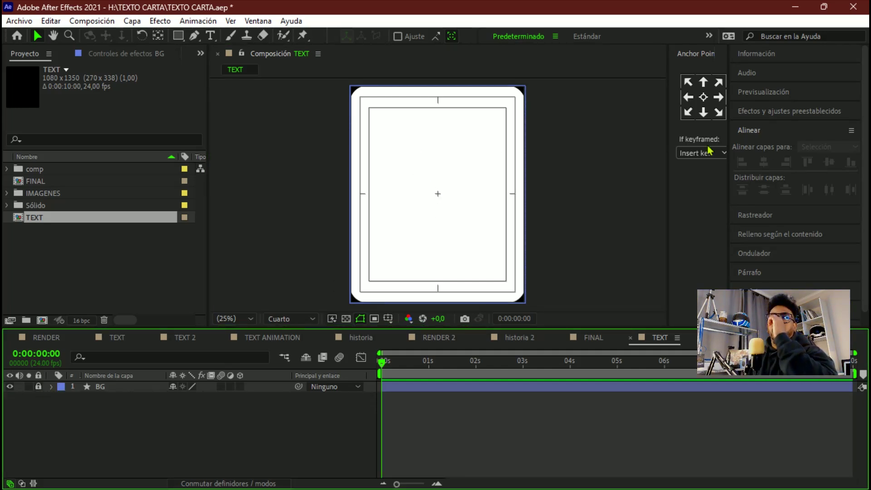
Step: Pick Clash Grotesk Bold in the Carácter panel and begin a text layer on the card
{"action": "left_click", "coordinate": [751, 131]}
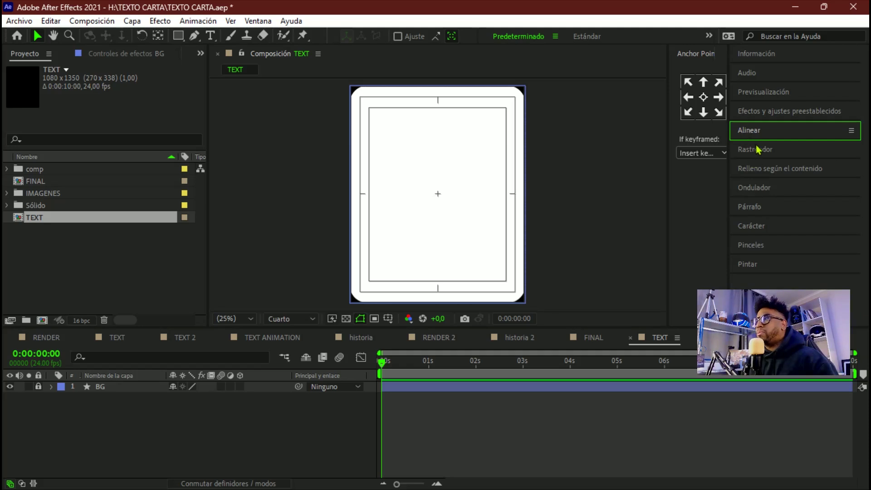
{"action": "left_click", "coordinate": [750, 224]}
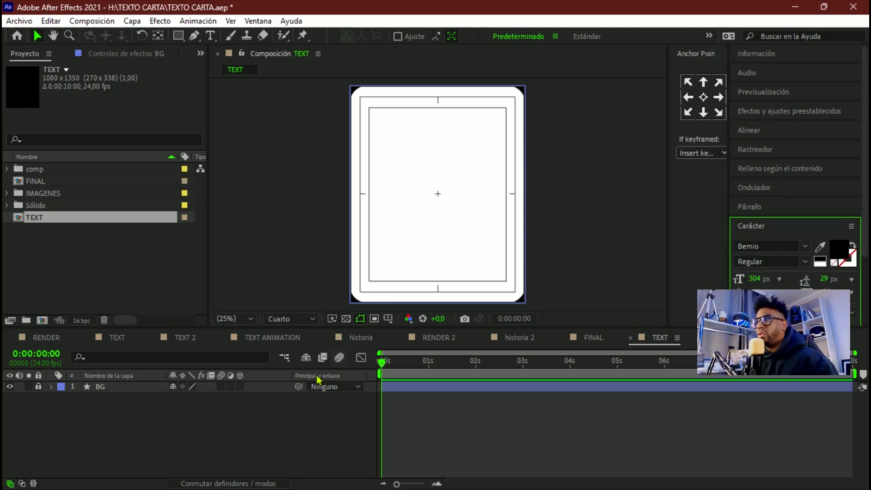
{"action": "left_click", "coordinate": [773, 245]}
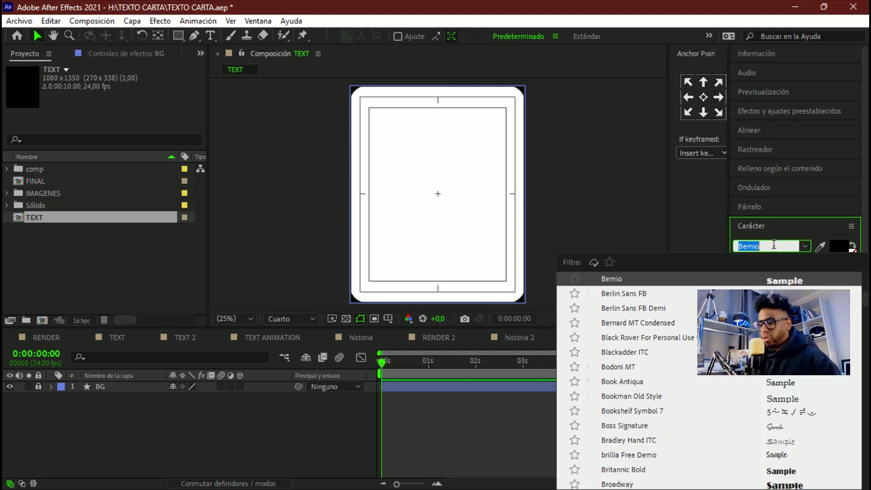
{"action": "type", "text": "gro"}
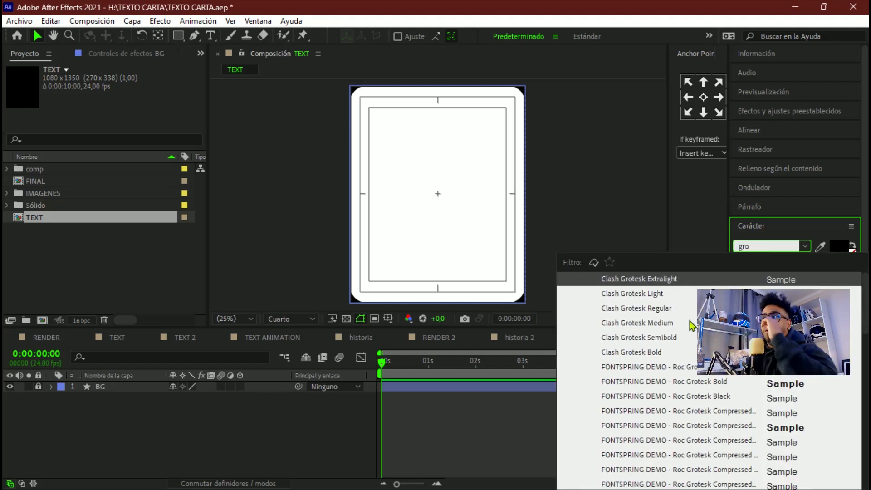
{"action": "left_click", "coordinate": [638, 354]}
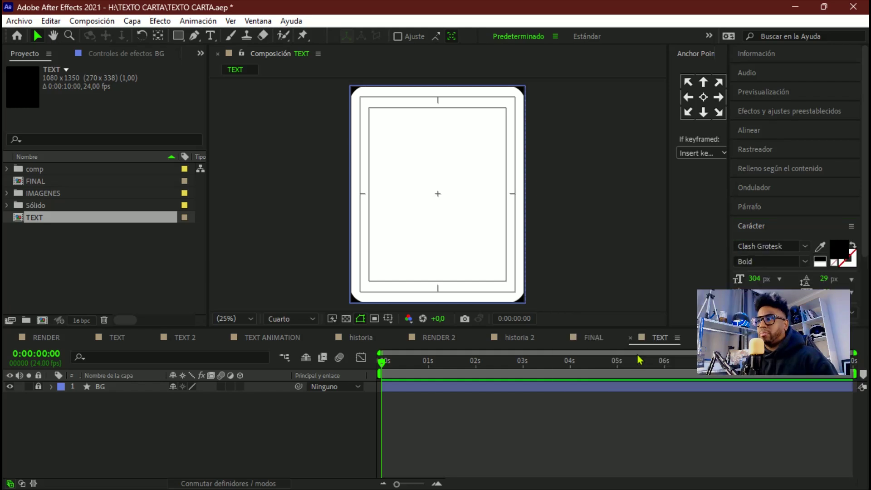
{"action": "left_click", "coordinate": [210, 36]}
{"action": "left_click", "coordinate": [432, 165]}
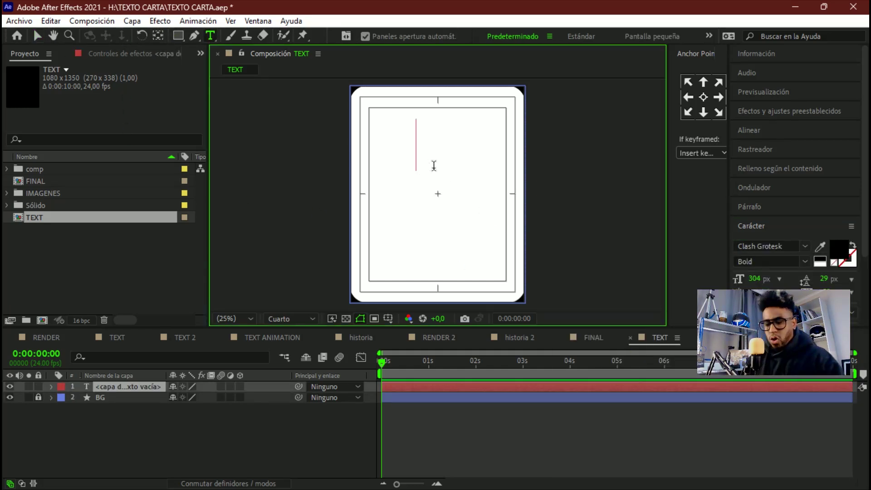
Step: Type HELLO and widen its letter spacing (tracking)
{"action": "type", "text": "hello"}
{"action": "left_click", "coordinate": [37, 36]}
{"action": "double_click", "coordinate": [452, 151]}
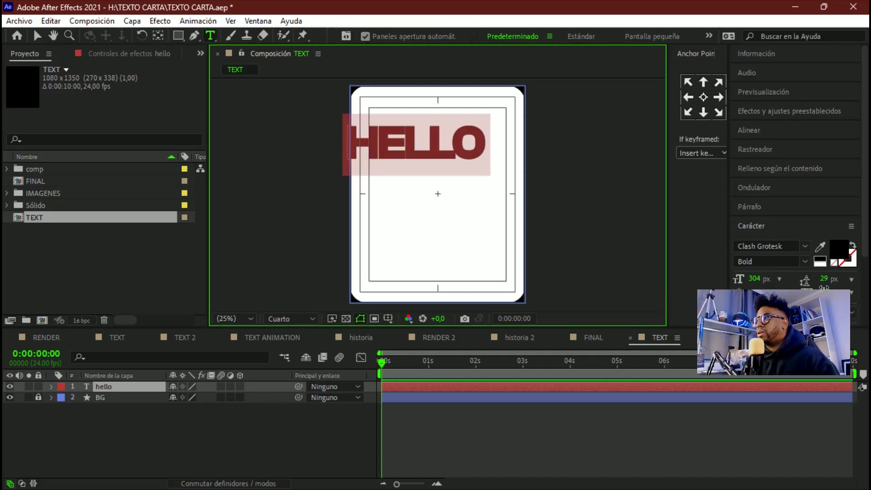
{"action": "left_click_drag", "start_coordinate": [825, 293], "coordinate": [861, 294]}
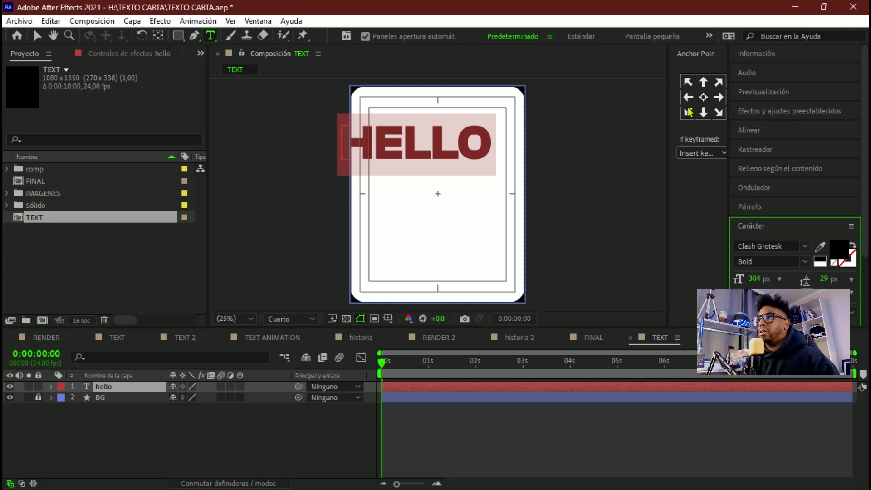
Step: Move the HELLO text up to the top of the card
{"action": "left_click", "coordinate": [703, 97]}
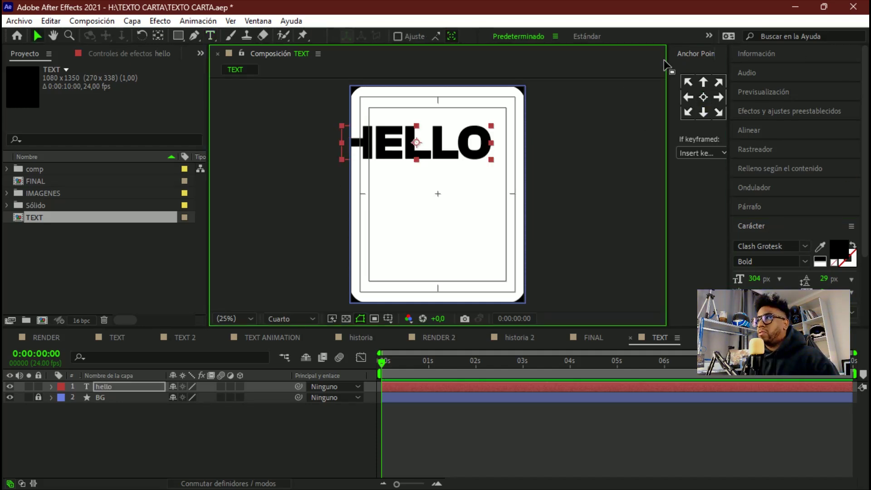
{"action": "left_click_drag", "start_coordinate": [668, 62], "coordinate": [636, 61]}
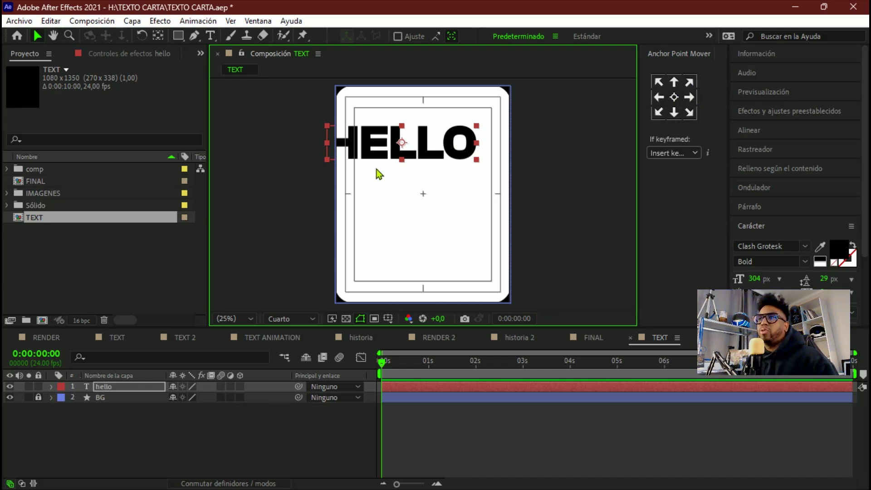
{"action": "left_click_drag", "start_coordinate": [440, 155], "coordinate": [460, 141]}
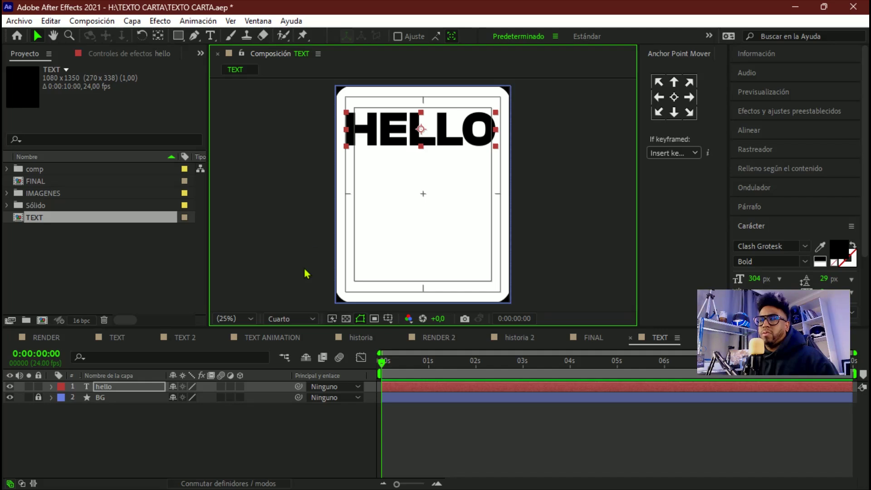
Step: Duplicate the hello layer into five copies and spread them down the card
{"action": "left_click", "coordinate": [114, 386]}
{"action": "key", "text": "ctrl+d"}
{"action": "key", "text": "ctrl+d"}
{"action": "key", "text": "ctrl+d"}
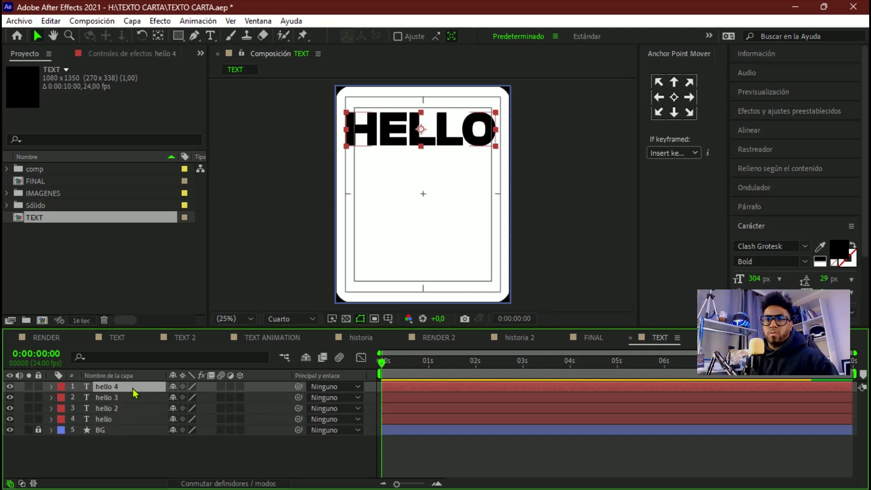
{"action": "key", "text": "ctrl+d"}
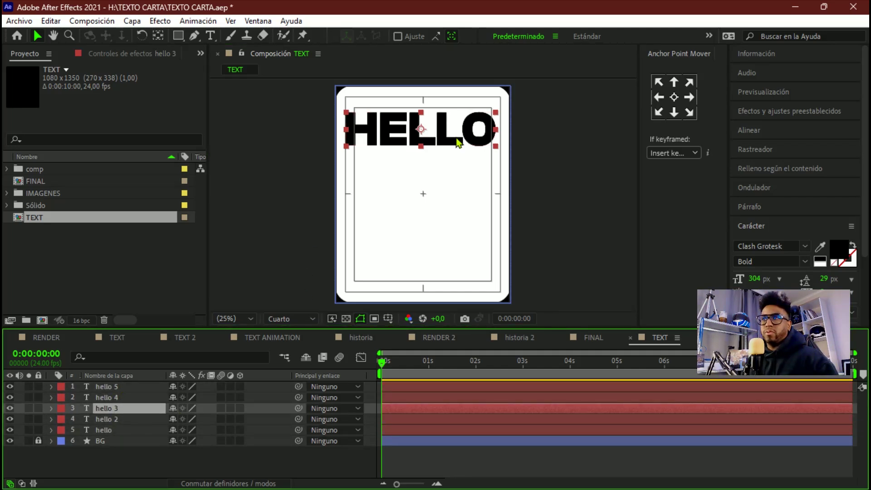
{"action": "left_click", "coordinate": [113, 407]}
{"action": "left_click_drag", "start_coordinate": [421, 165], "coordinate": [421, 199]}
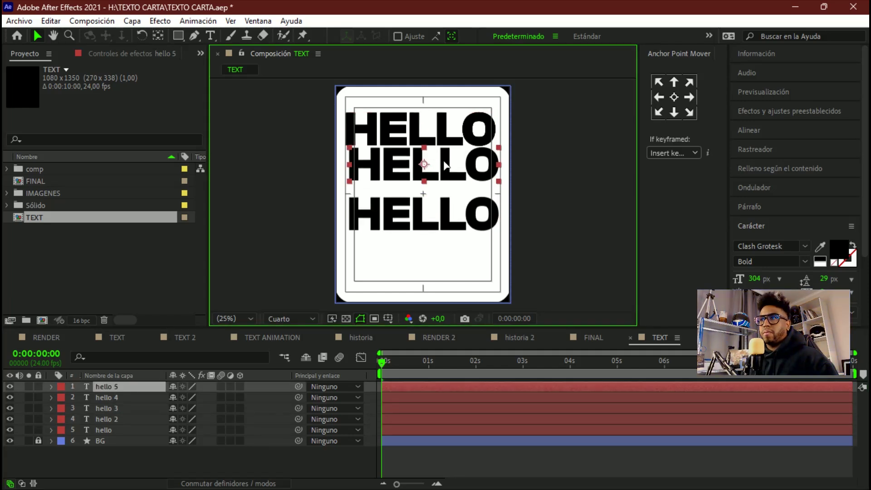
{"action": "left_click", "coordinate": [111, 397]}
{"action": "left_click_drag", "start_coordinate": [421, 136], "coordinate": [420, 275]}
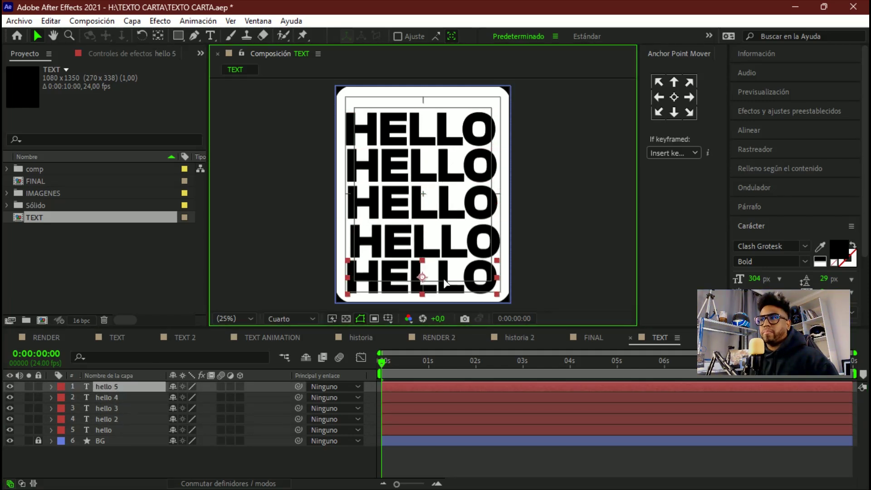
{"action": "left_click", "coordinate": [103, 430]}
Step: Centre all five HELLO layers horizontally and distribute them evenly
{"action": "left_click", "coordinate": [109, 386], "text": "shift"}
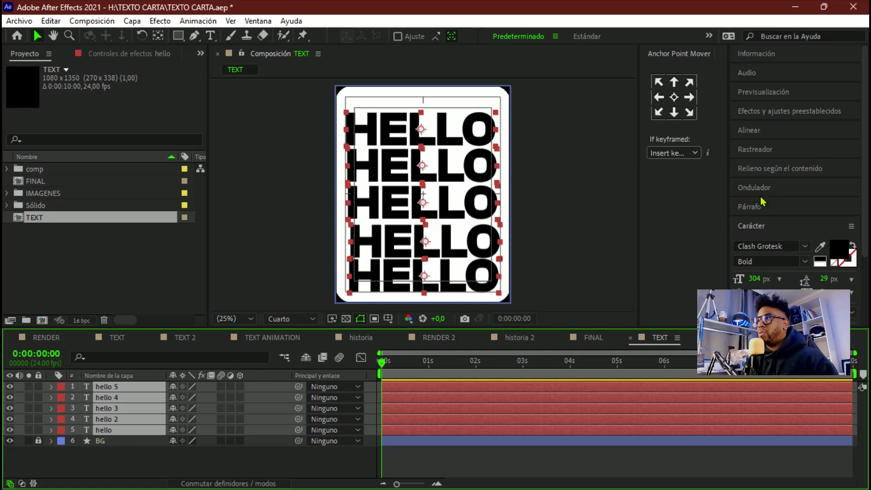
{"action": "left_click", "coordinate": [761, 135]}
{"action": "left_click", "coordinate": [763, 161]}
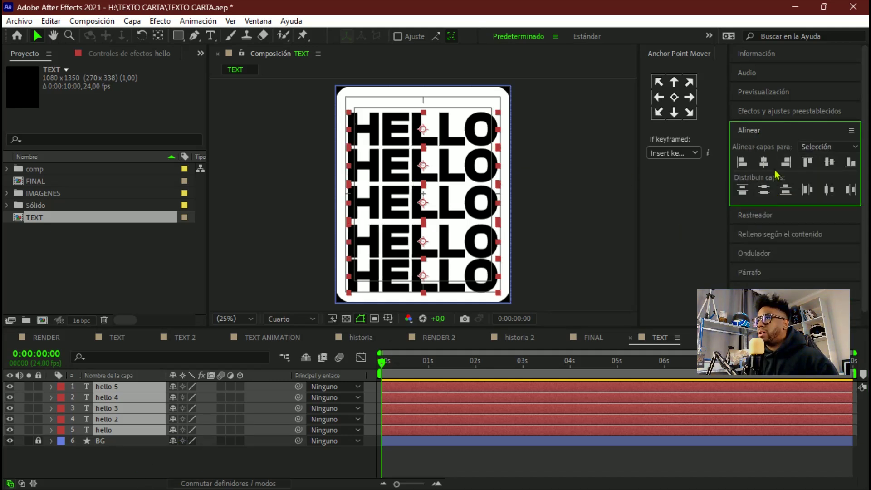
{"action": "left_click", "coordinate": [785, 190]}
{"action": "left_click", "coordinate": [297, 467]}
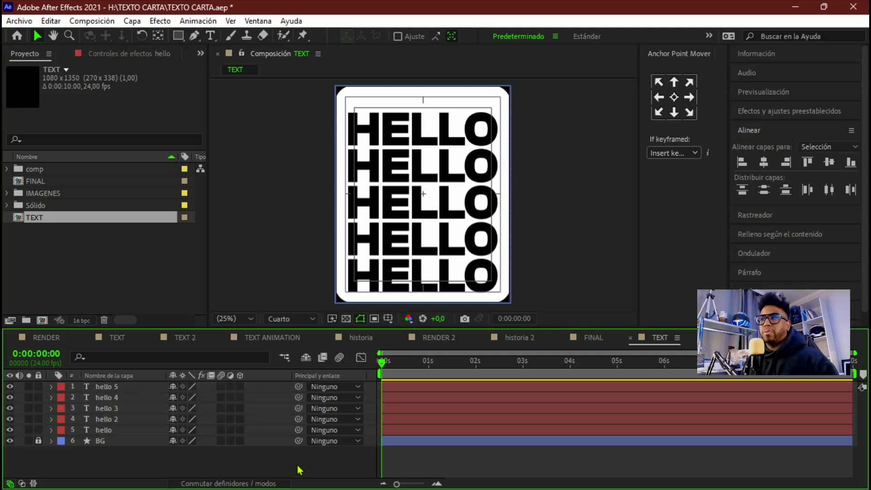
Step: Add a null object (Nulo 3) and parent all five HELLO layers to it
{"action": "right_click", "coordinate": [136, 452]}
{"action": "mouse_move", "coordinate": [199, 291]}
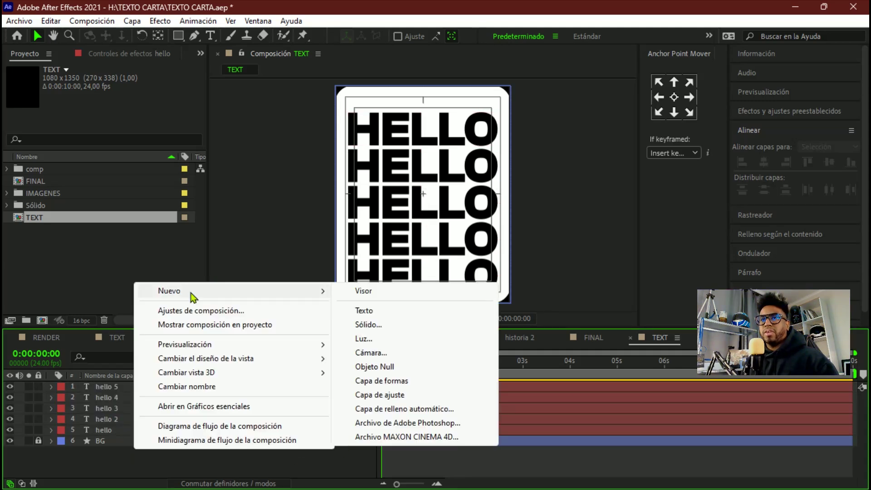
{"action": "left_click", "coordinate": [375, 366]}
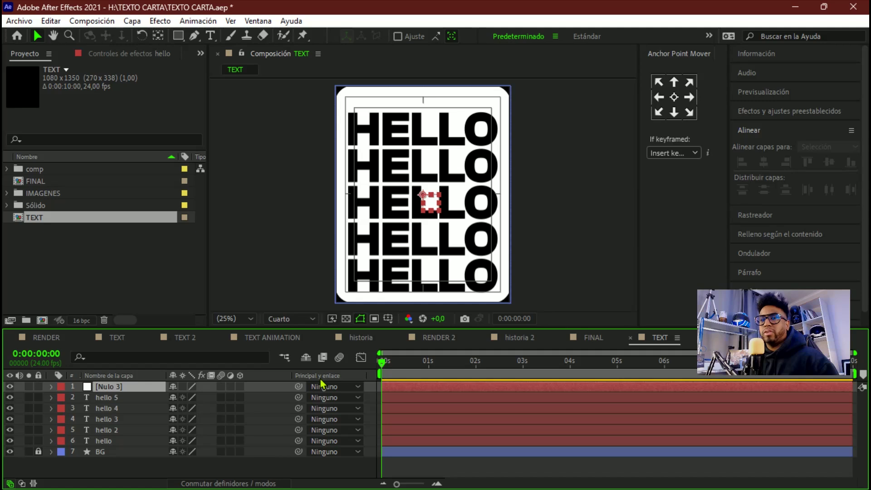
{"action": "left_click", "coordinate": [103, 441]}
{"action": "left_click", "coordinate": [111, 401], "text": "shift"}
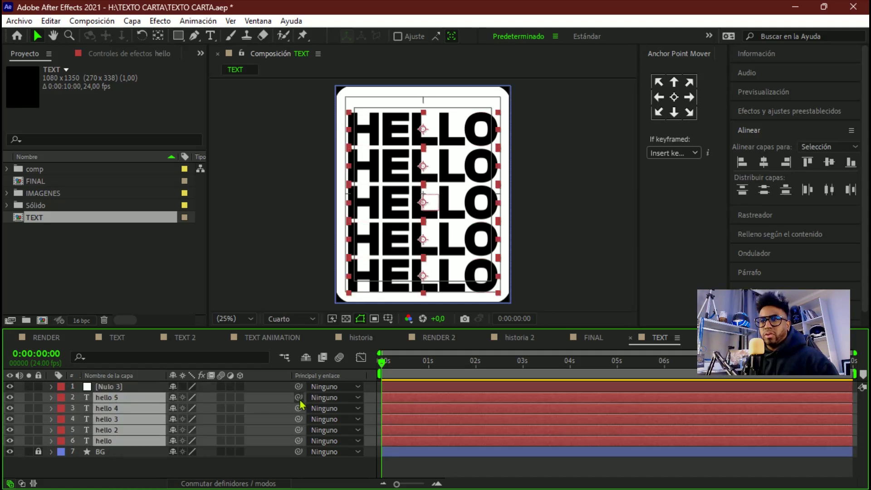
{"action": "mouse_move", "coordinate": [299, 399]}
{"action": "left_mouse_down"}
{"action": "mouse_move", "coordinate": [150, 387]}
{"action": "mouse_move", "coordinate": [181, 400]}
{"action": "left_mouse_up"}
Step: Scale Nulo 3 to 92% and set its Position Y to 635
{"action": "left_click", "coordinate": [120, 387]}
{"action": "key", "text": "s"}
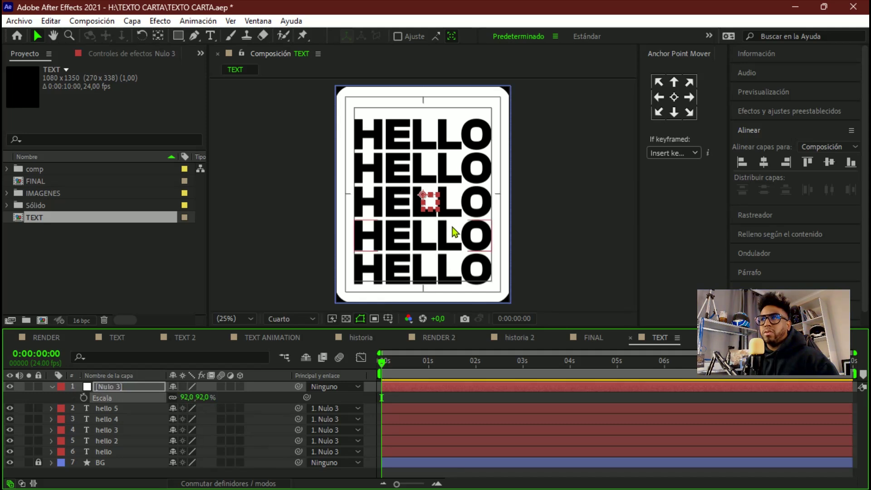
{"action": "left_click", "coordinate": [455, 227]}
{"action": "left_click", "coordinate": [119, 386]}
{"action": "key", "text": "p"}
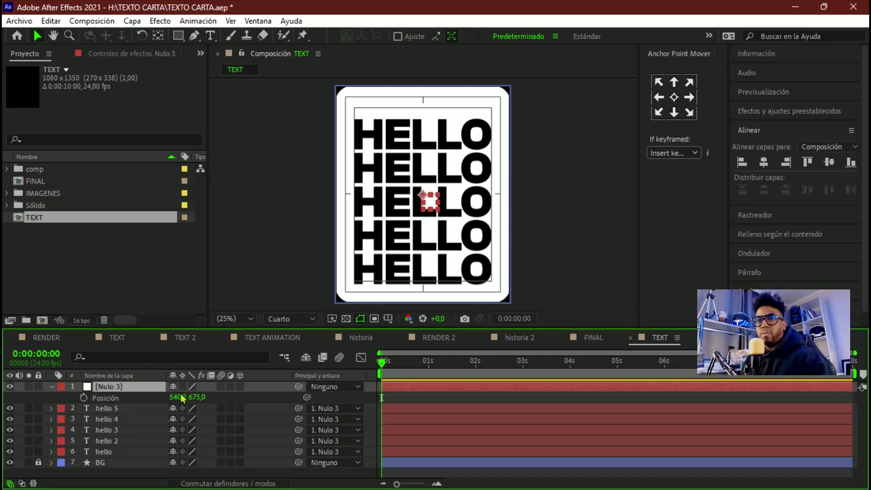
{"action": "left_click_drag", "start_coordinate": [196, 397], "coordinate": [171, 396]}
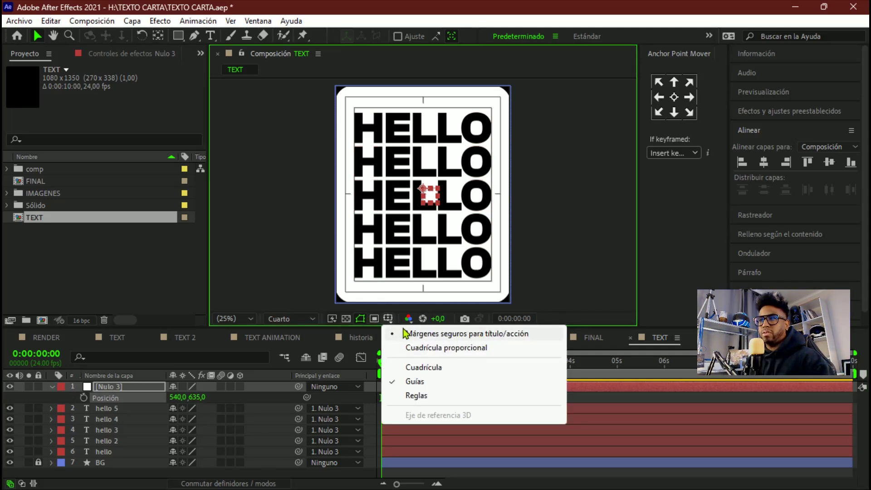
{"action": "left_click", "coordinate": [388, 320]}
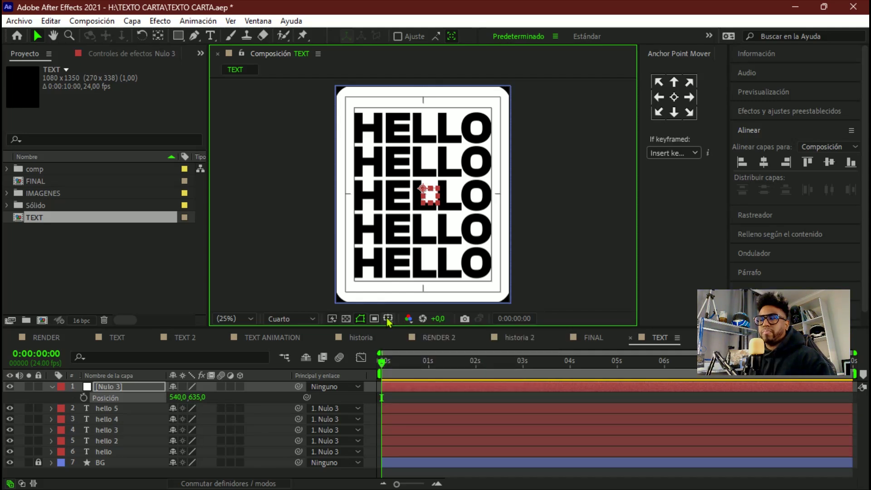
Step: Rename the TEXT comp 'text tutorial', duplicate it, and open 'text tutorial 2'
{"action": "left_click", "coordinate": [53, 386]}
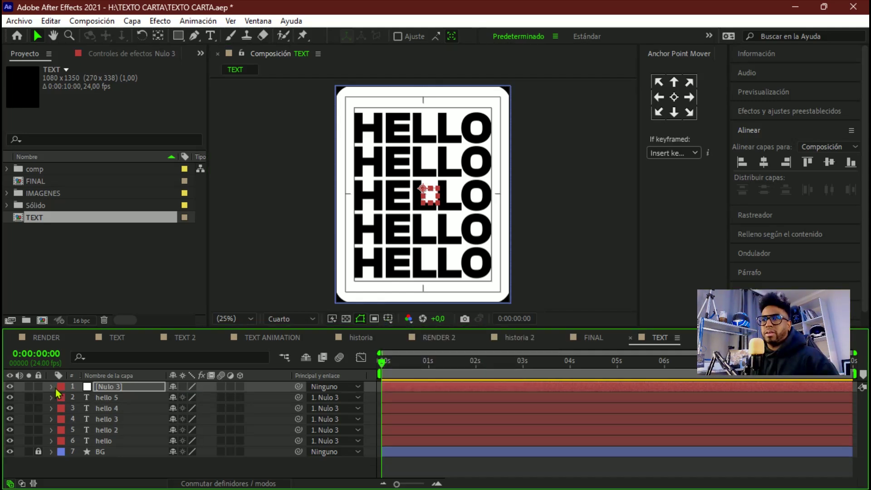
{"action": "right_click", "coordinate": [31, 218]}
{"action": "key", "text": "Escape"}
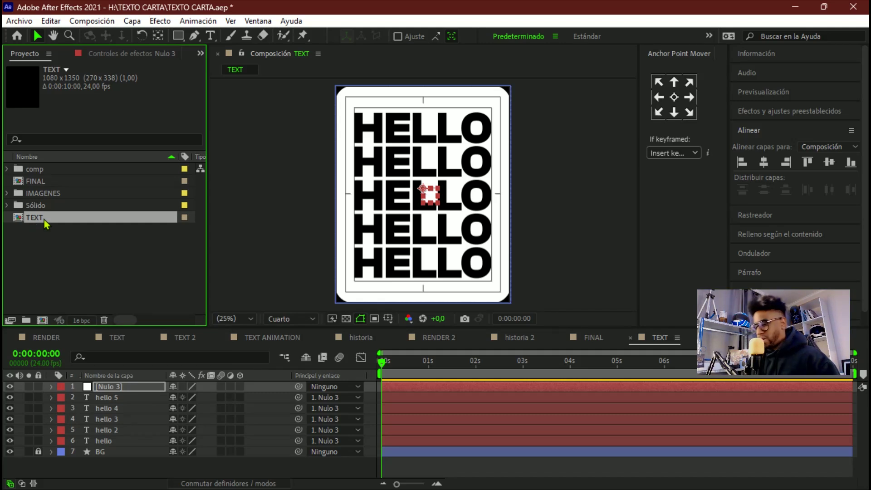
{"action": "type", "text": "text tutorial"}
{"action": "key", "text": "Return"}
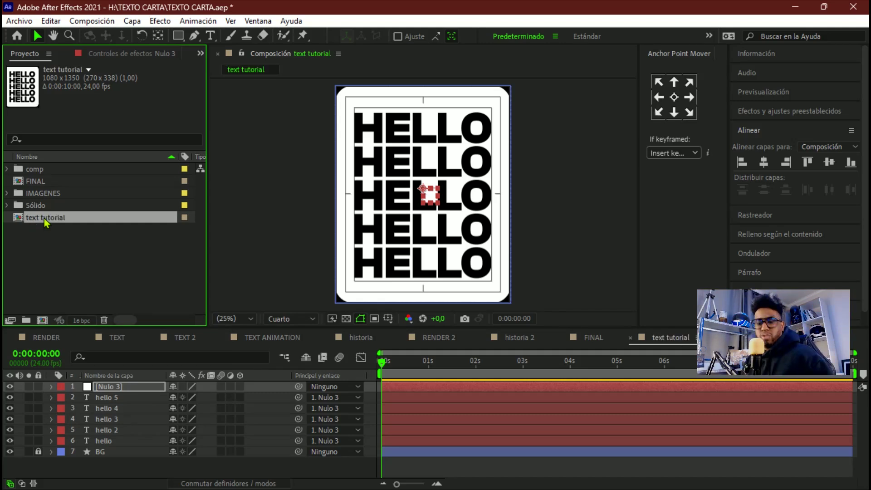
{"action": "key", "text": "ctrl+d"}
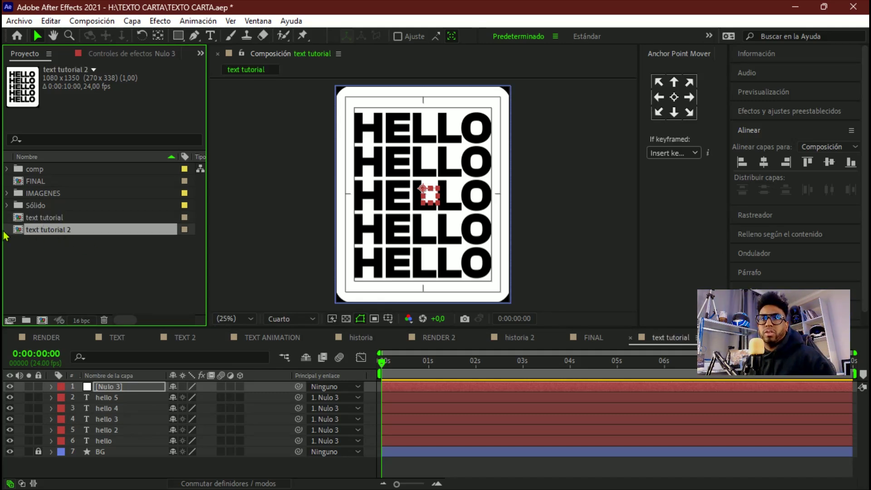
{"action": "double_click", "coordinate": [21, 230]}
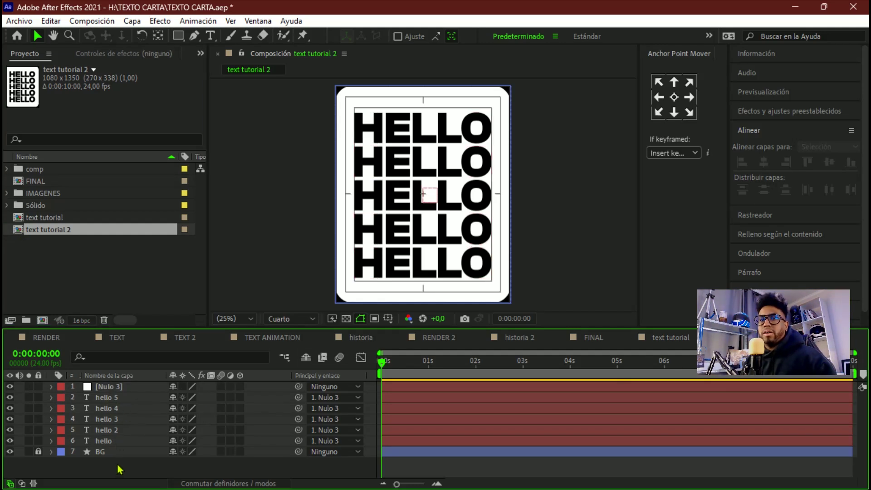
Step: Reveal the Source Text property for all five HELLO text layers
{"action": "left_click", "coordinate": [104, 441]}
{"action": "left_click", "coordinate": [115, 398], "text": "shift"}
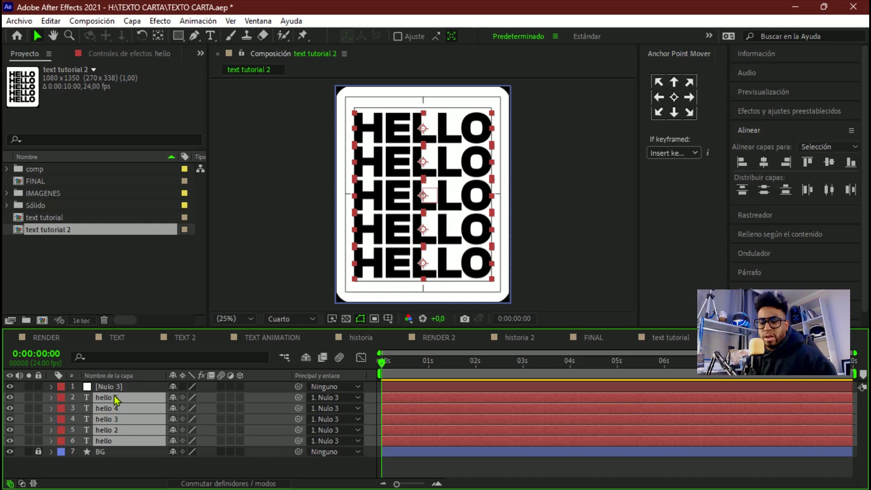
{"action": "key", "text": "ctrl+t"}
{"action": "right_click", "coordinate": [407, 243]}
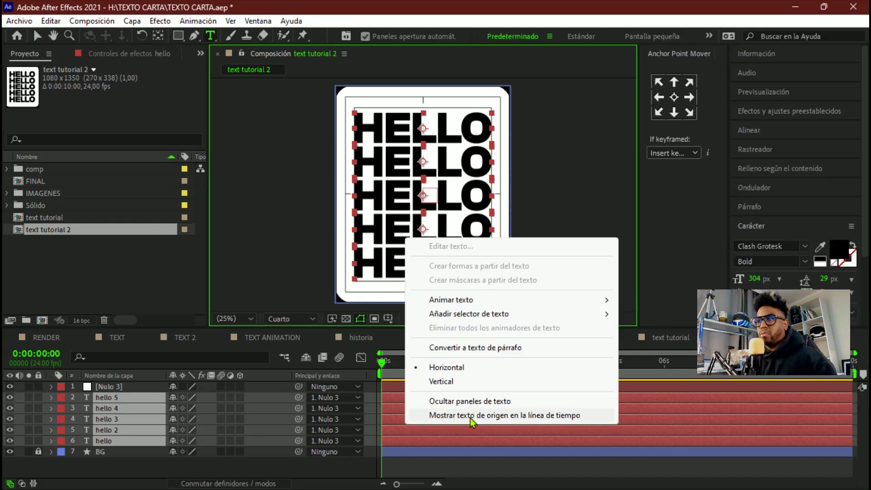
{"action": "left_click", "coordinate": [533, 416]}
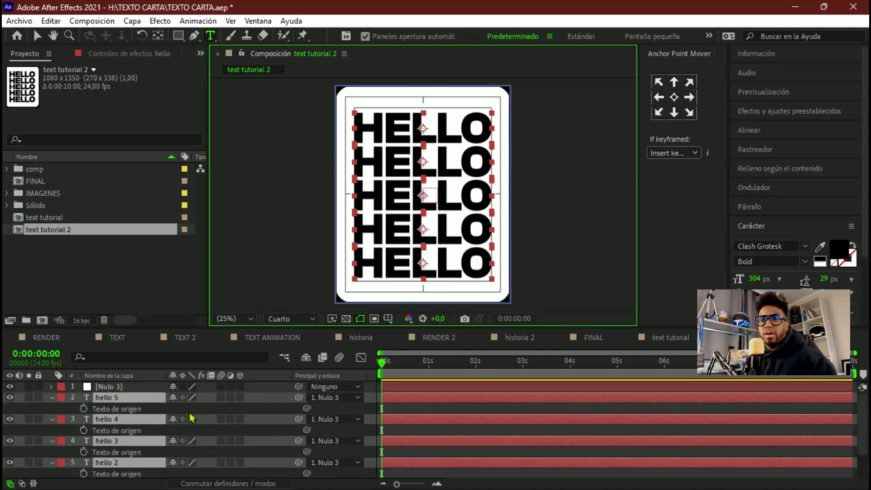
{"action": "left_click_drag", "start_coordinate": [192, 327], "coordinate": [192, 232]}
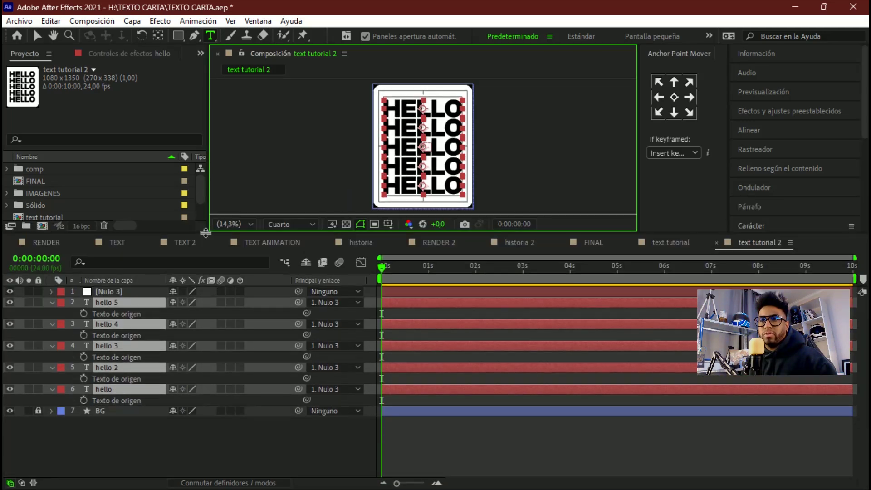
Step: Pick-whip the upper hello layers' Source Text to the bottom hello layer
{"action": "left_click", "coordinate": [131, 314]}
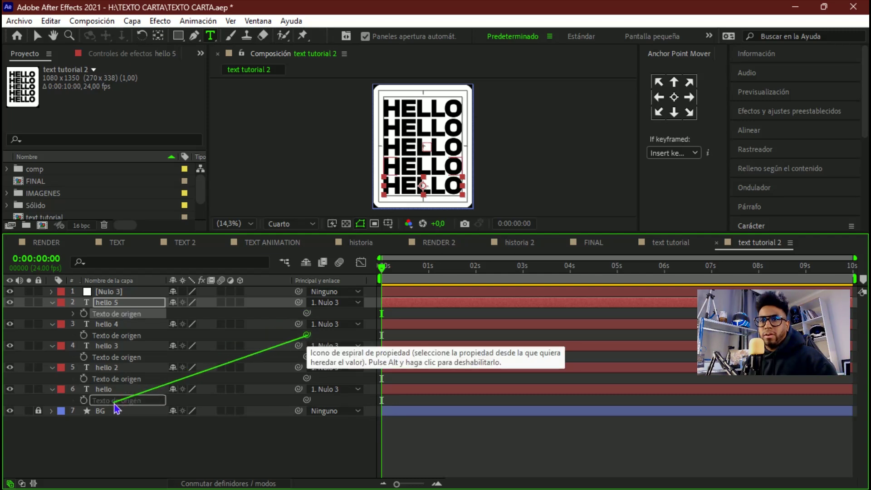
{"action": "left_click_drag", "start_coordinate": [306, 316], "coordinate": [117, 400]}
{"action": "left_click_drag", "start_coordinate": [306, 356], "coordinate": [117, 401]}
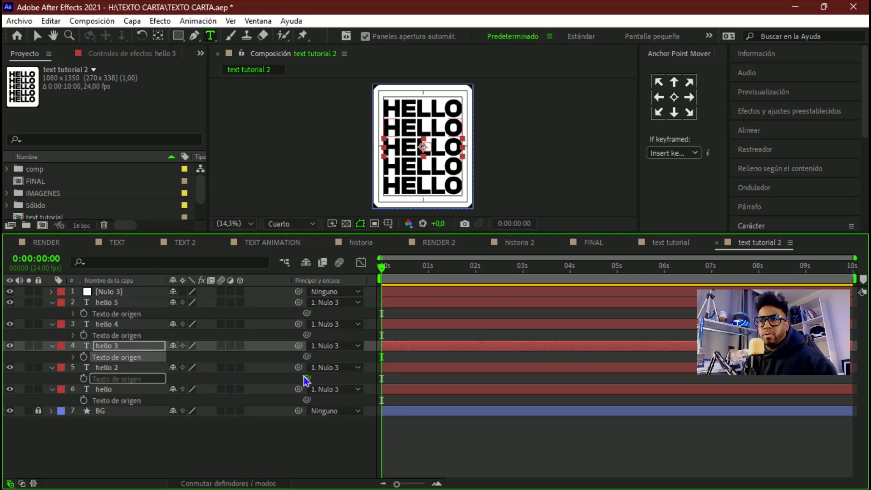
{"action": "left_click_drag", "start_coordinate": [306, 378], "coordinate": [118, 400]}
Step: Change the bottom layer's text to 'bye' so every linked line reads BYE
{"action": "left_click", "coordinate": [106, 389]}
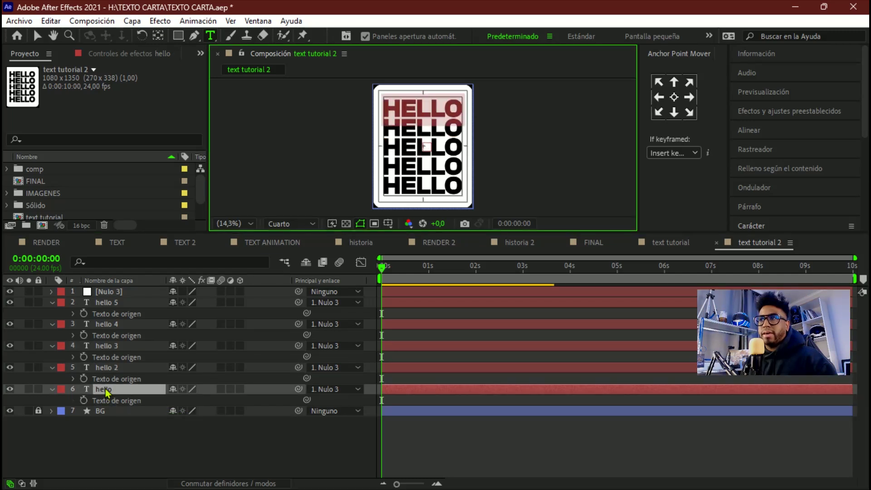
{"action": "type", "text": "by"}
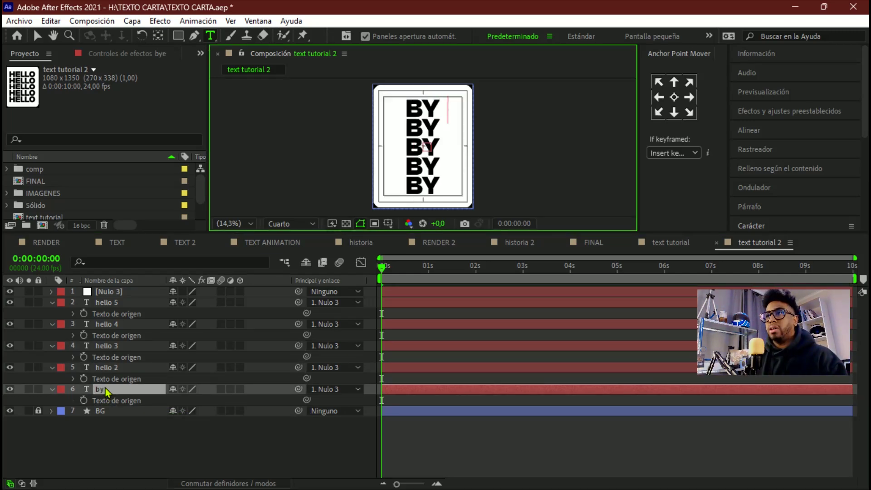
{"action": "type", "text": "e"}
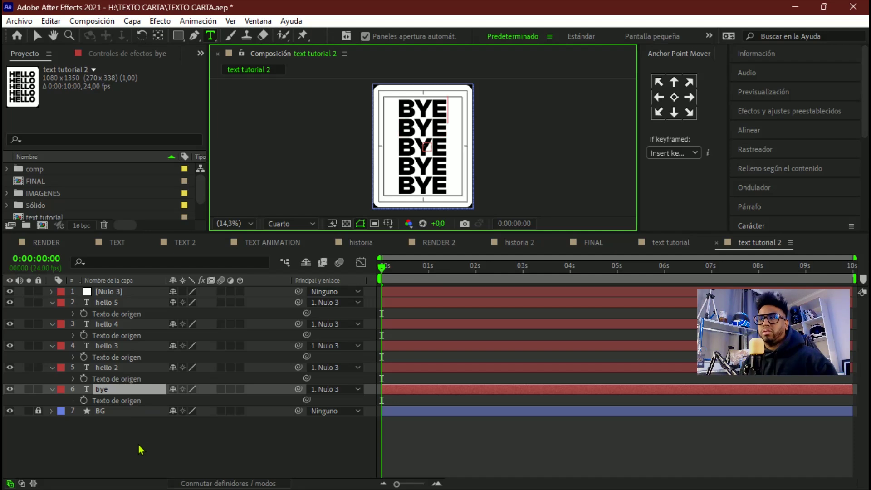
{"action": "left_click", "coordinate": [140, 447]}
{"action": "key", "text": "KP_2"}
{"action": "key", "text": "Return"}
{"action": "left_click", "coordinate": [105, 390], "text": "shift"}
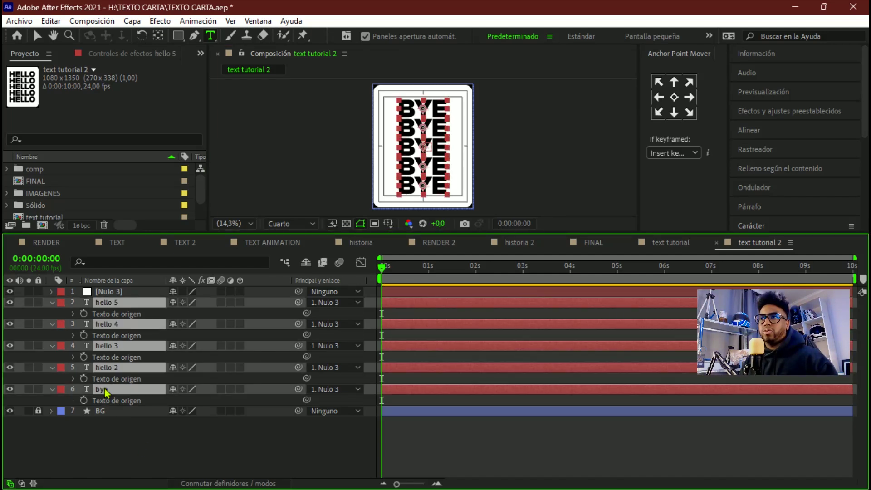
{"action": "key", "text": "KP_1"}
Step: Delete the hello 5 and hello 4 layers, leaving three BYE lines, and collapse properties
{"action": "key", "text": "s"}
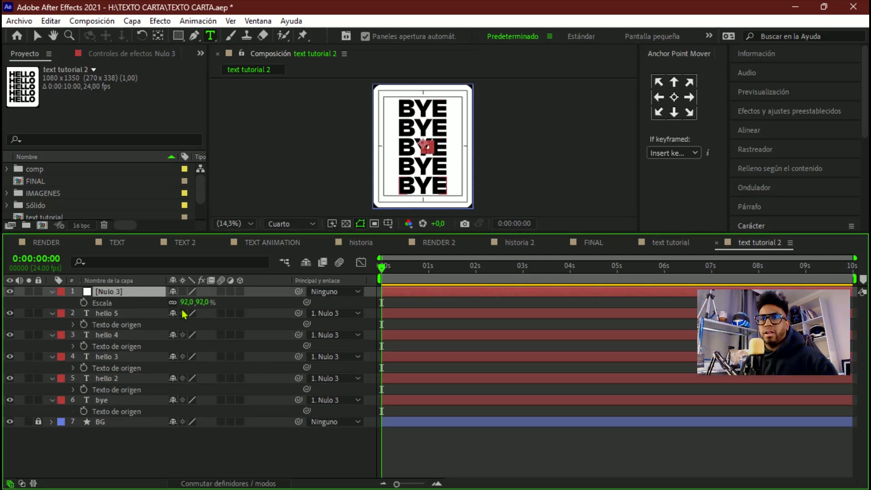
{"action": "left_click", "coordinate": [184, 312]}
{"action": "key", "text": "Delete"}
{"action": "key", "text": "p"}
{"action": "key", "text": "ctrl+a"}
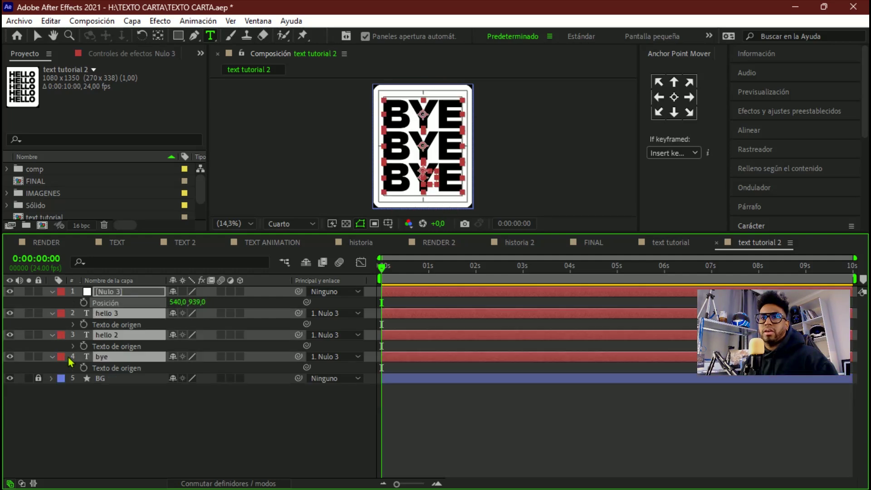
{"action": "key", "text": "u"}
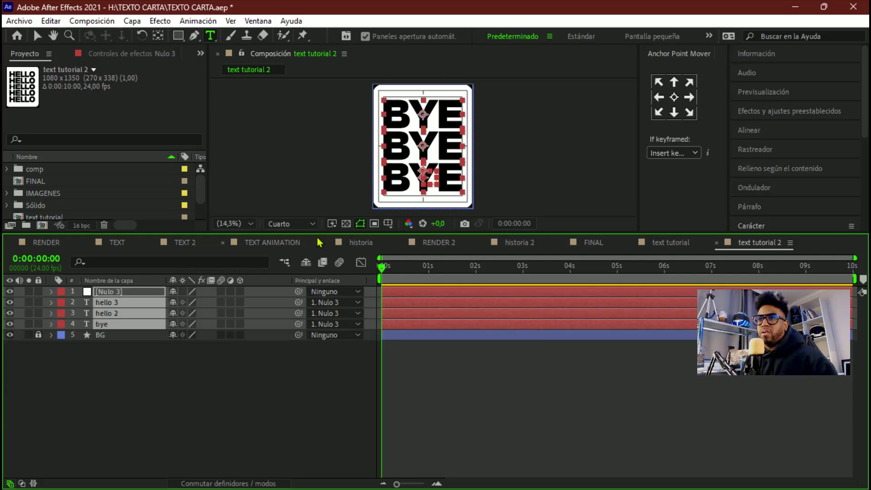
{"action": "left_click_drag", "start_coordinate": [316, 232], "coordinate": [316, 272]}
Step: Close the unused composition timeline tabs and return to the FINAL composition
{"action": "left_click", "coordinate": [150, 282]}
{"action": "left_click", "coordinate": [109, 281]}
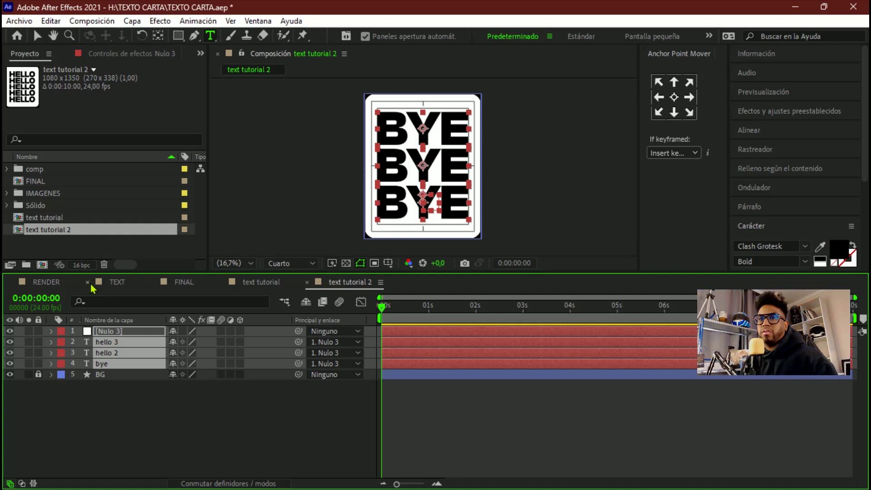
{"action": "left_click", "coordinate": [89, 282]}
{"action": "left_click", "coordinate": [316, 290]}
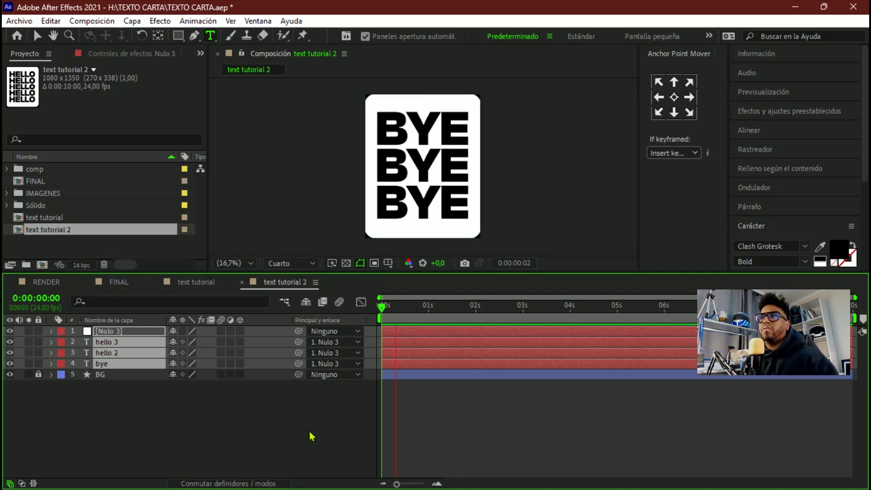
{"action": "left_click", "coordinate": [211, 284]}
{"action": "left_click", "coordinate": [136, 284]}
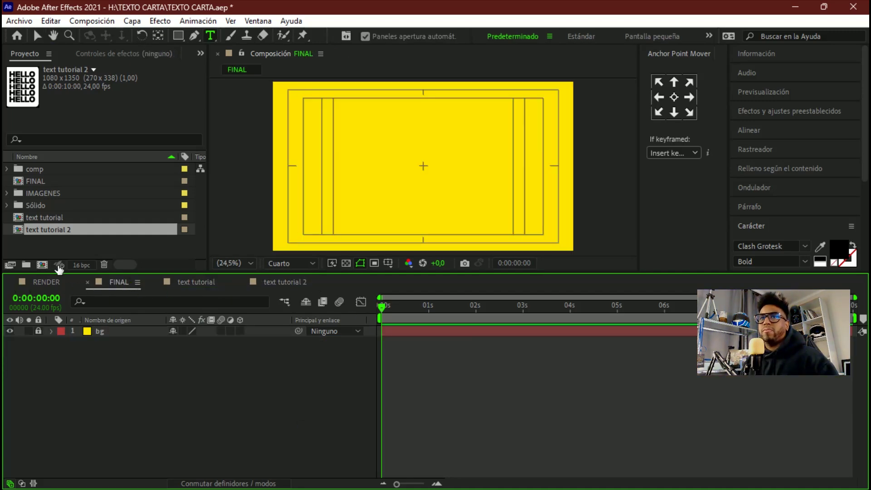
Step: Add text tutorial and text tutorial 2 to FINAL and scale both to 65%
{"action": "left_click", "coordinate": [48, 220], "text": "ctrl"}
{"action": "left_click_drag", "start_coordinate": [48, 220], "coordinate": [131, 333]}
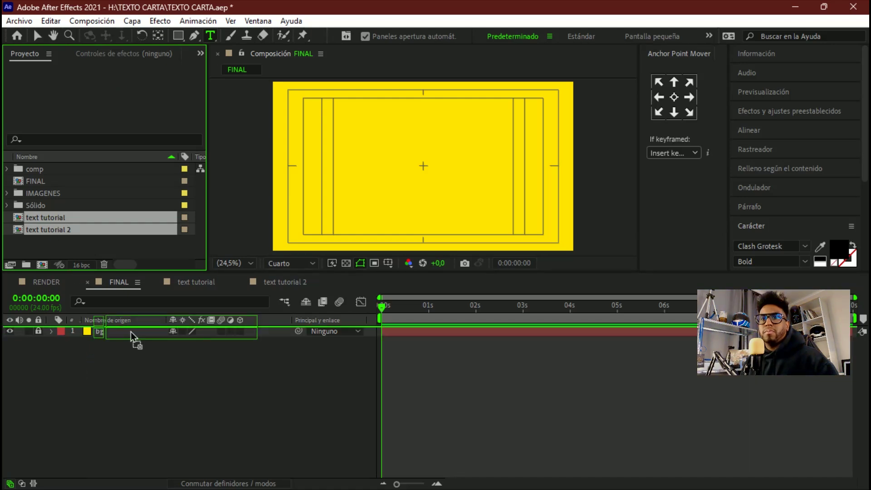
{"action": "key", "text": "s"}
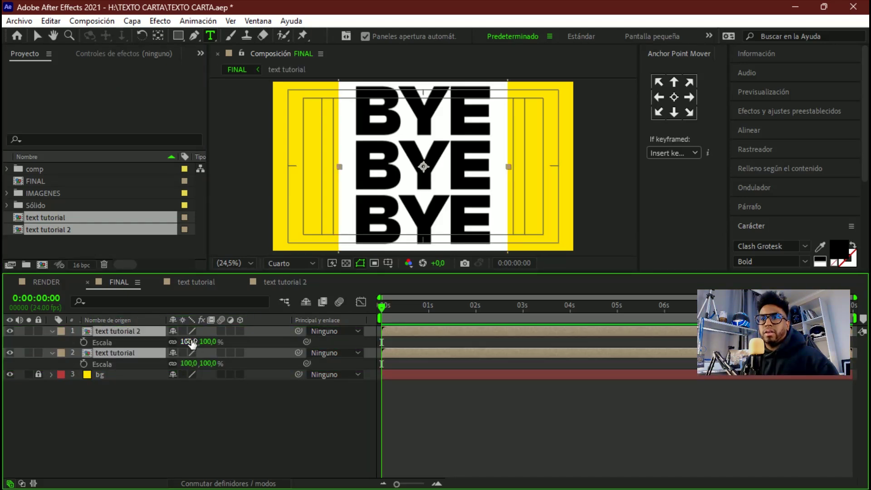
{"action": "left_click_drag", "start_coordinate": [190, 341], "coordinate": [170, 353]}
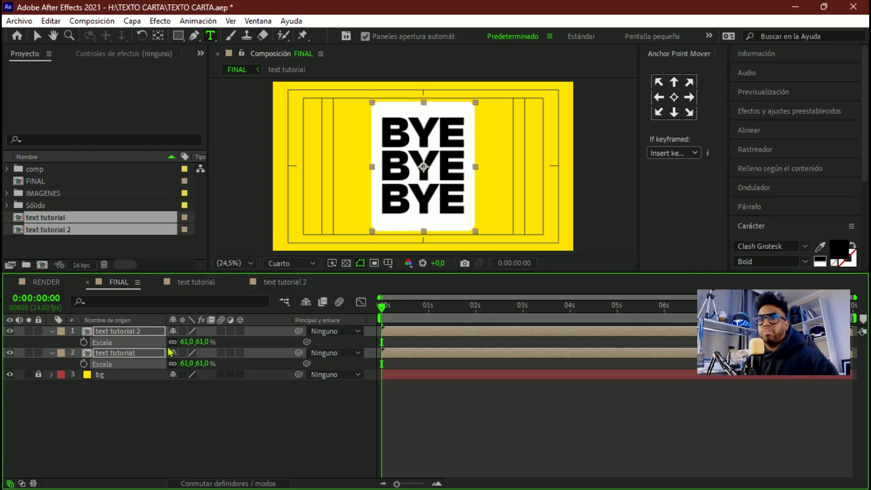
{"action": "left_click", "coordinate": [186, 342]}
{"action": "type", "text": "65"}
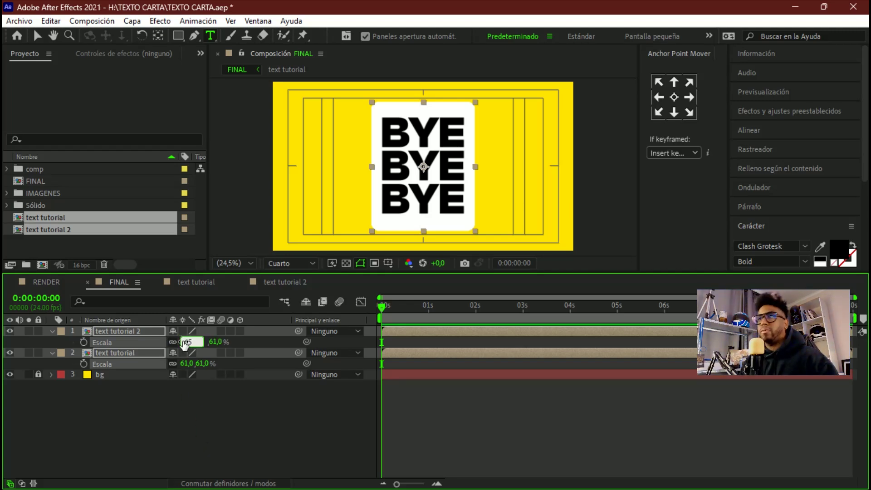
{"action": "key", "text": "Return"}
{"action": "key", "text": "s"}
{"action": "left_click", "coordinate": [115, 341]}
{"action": "left_click", "coordinate": [410, 306]}
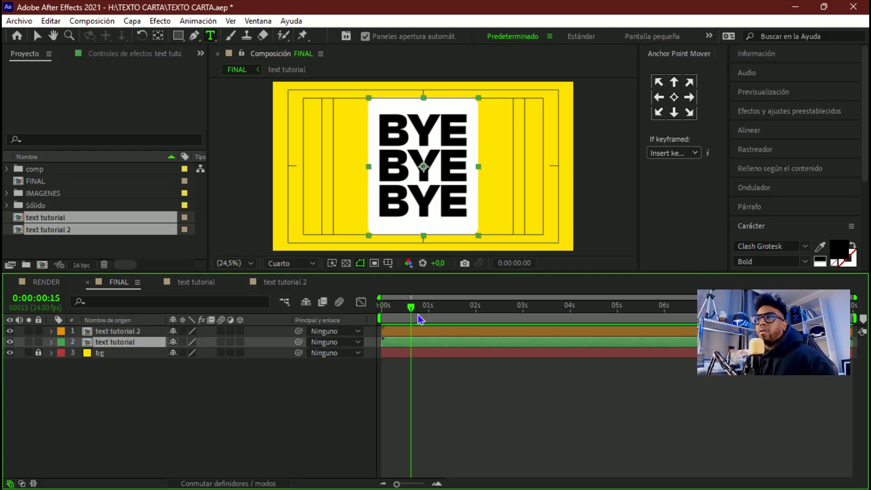
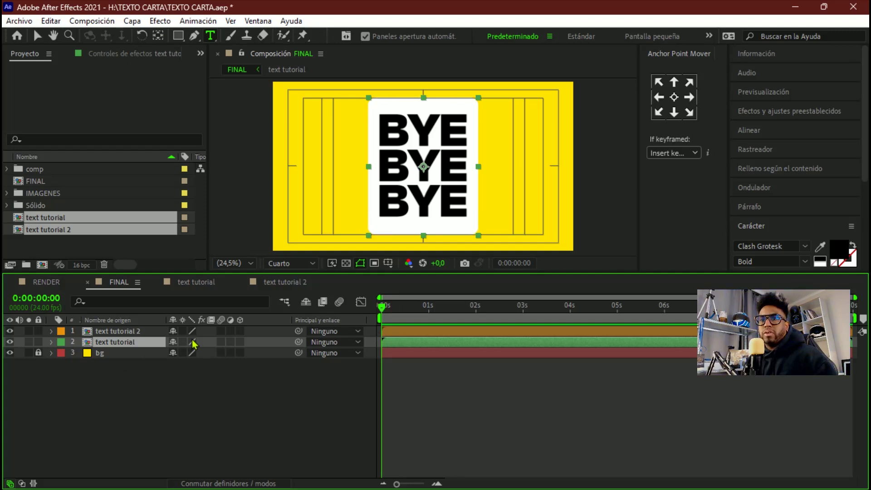
Step: Make both text layers 3D and add a null object, Nulo 4, at the top of the stack
{"action": "left_click", "coordinate": [239, 341]}
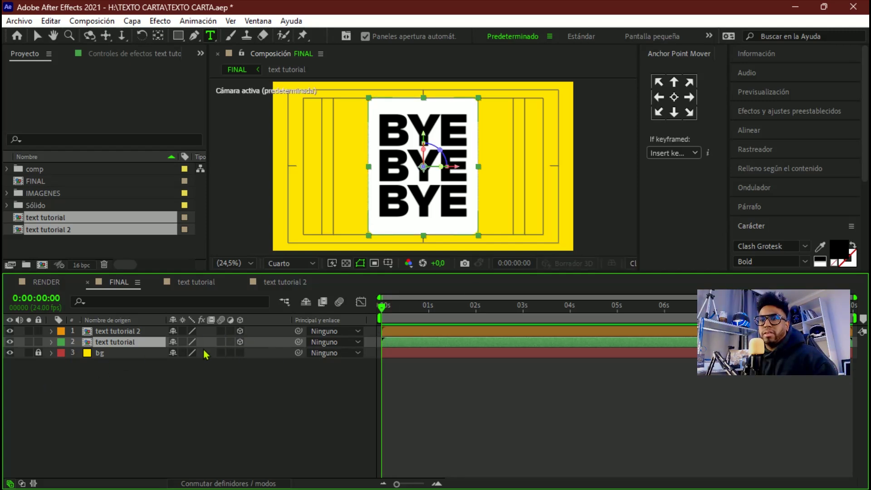
{"action": "right_click", "coordinate": [181, 362]}
{"action": "mouse_move", "coordinate": [288, 222]}
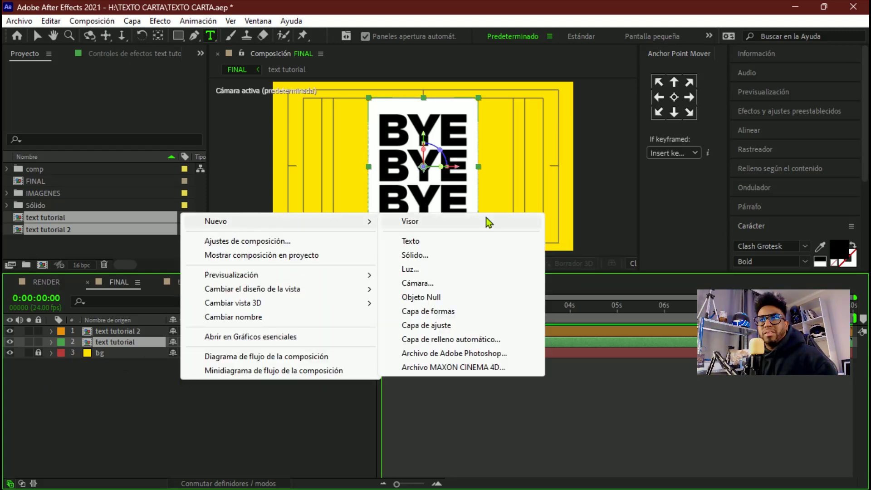
{"action": "left_click", "coordinate": [437, 296]}
{"action": "left_click_drag", "start_coordinate": [107, 342], "coordinate": [107, 329]}
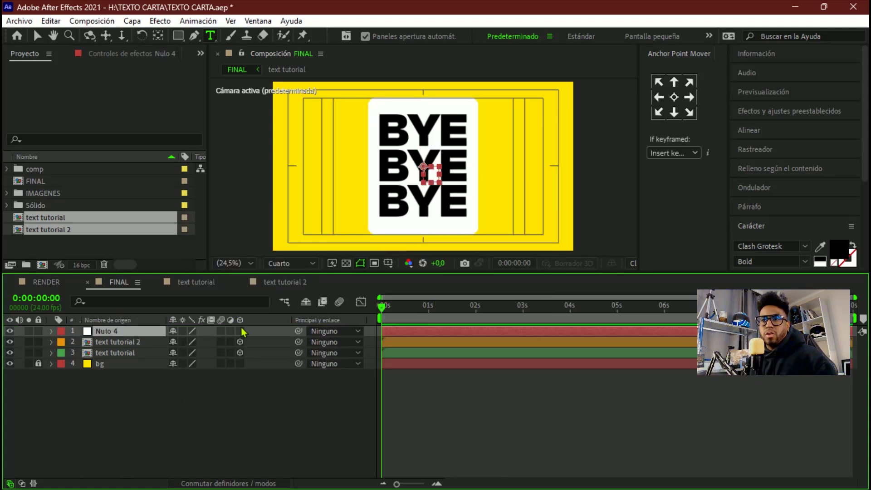
Step: Parent text tutorial and text tutorial 2 to Nulo 4
{"action": "left_click", "coordinate": [122, 353]}
{"action": "left_click", "coordinate": [123, 342], "text": "shift"}
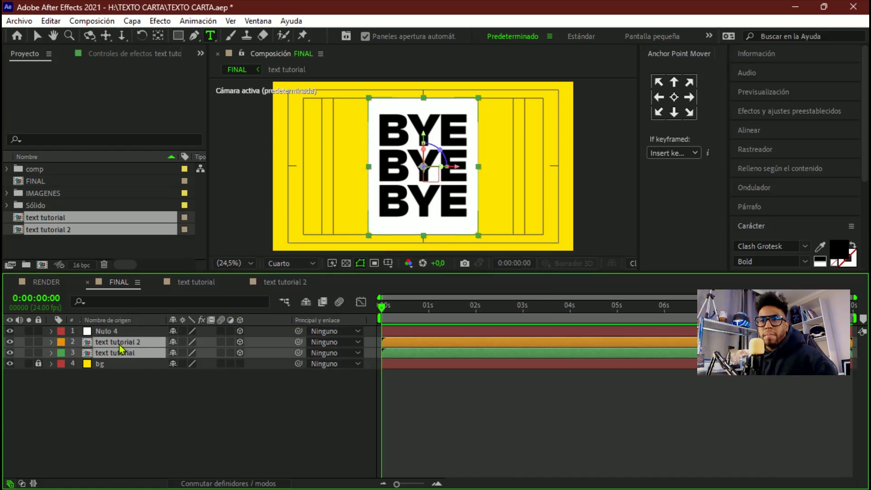
{"action": "mouse_move", "coordinate": [299, 341]}
{"action": "left_mouse_down"}
{"action": "mouse_move", "coordinate": [99, 339]}
{"action": "mouse_move", "coordinate": [101, 333]}
{"action": "left_mouse_up"}
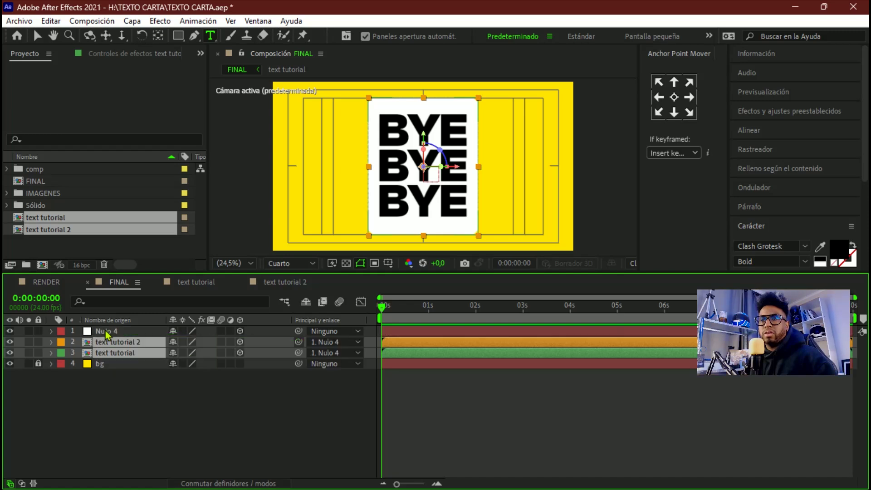
Step: Scrub Nulo 4's Y rotation to turn the card around its vertical axis
{"action": "left_click", "coordinate": [426, 332]}
{"action": "key", "text": "r"}
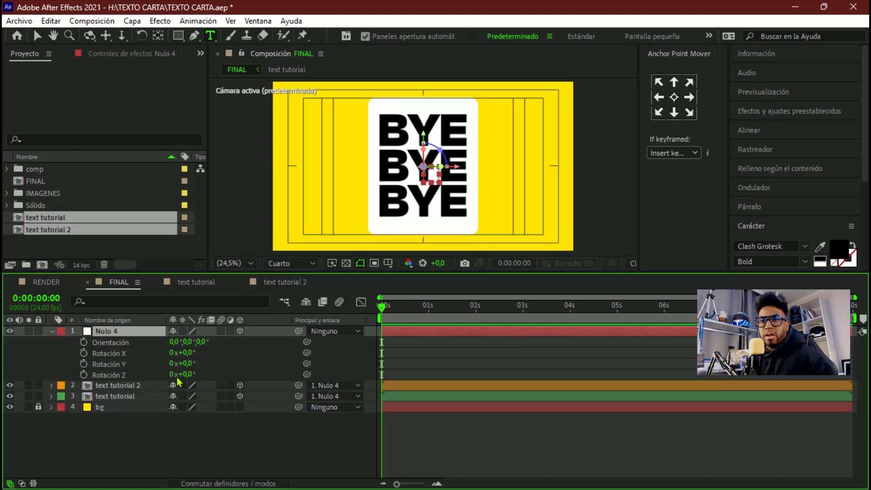
{"action": "left_click_drag", "start_coordinate": [187, 364], "coordinate": [230, 375]}
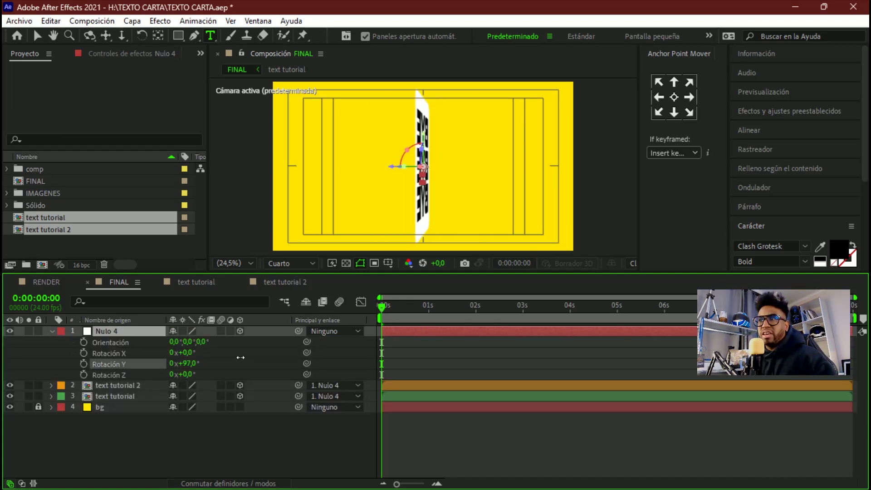
Step: Set text tutorial 2's scale to -65, 65, 65% so BYE reads correctly
{"action": "left_click", "coordinate": [117, 385]}
{"action": "key", "text": "p"}
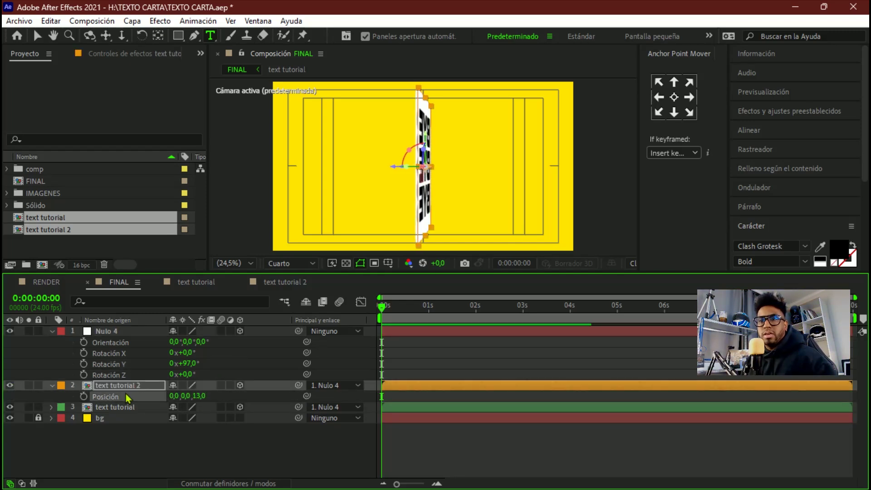
{"action": "key", "text": "s"}
{"action": "left_click", "coordinate": [188, 396]}
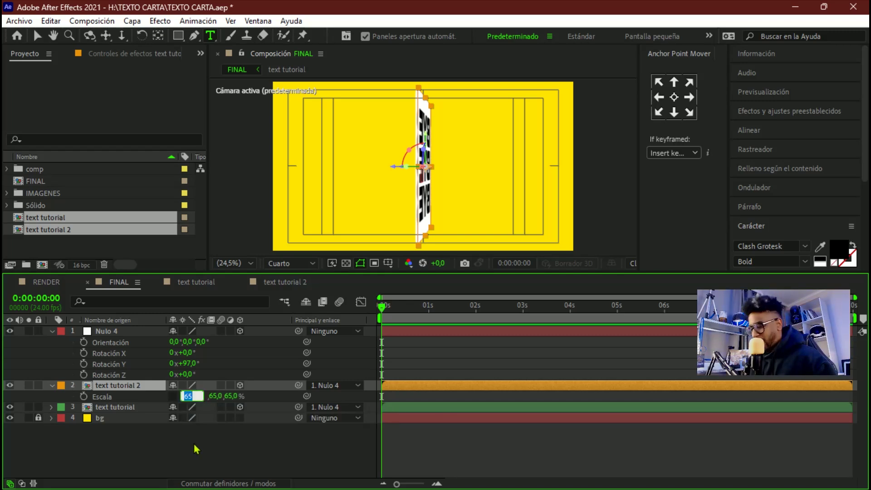
{"action": "type", "text": "-65"}
{"action": "key", "text": "Return"}
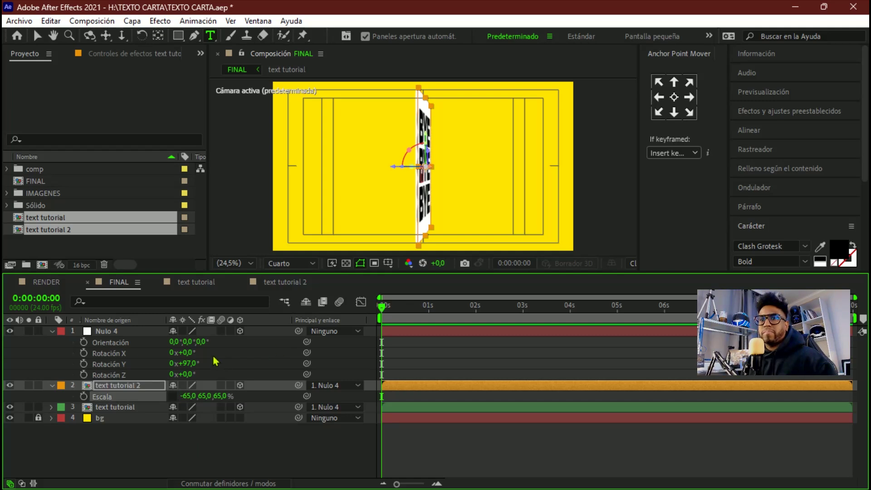
{"action": "mouse_move", "coordinate": [192, 365]}
{"action": "left_mouse_down"}
{"action": "mouse_move", "coordinate": [292, 373]}
{"action": "mouse_move", "coordinate": [255, 373]}
{"action": "left_mouse_up"}
{"action": "left_click", "coordinate": [189, 396]}
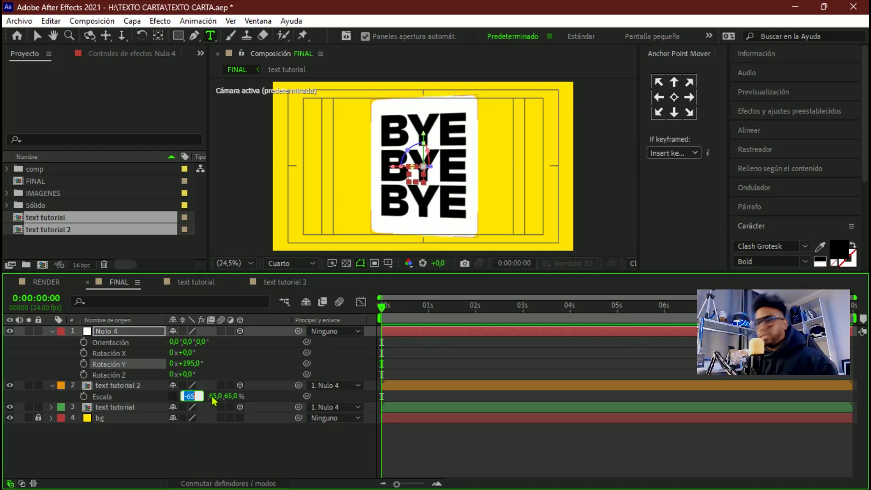
{"action": "type", "text": "65"}
{"action": "key", "text": "Return"}
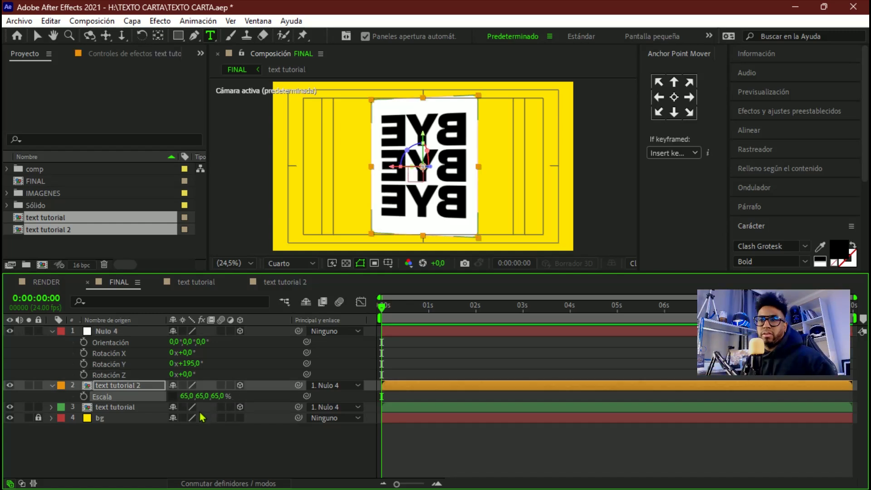
{"action": "key", "text": "ctrl+shift+z"}
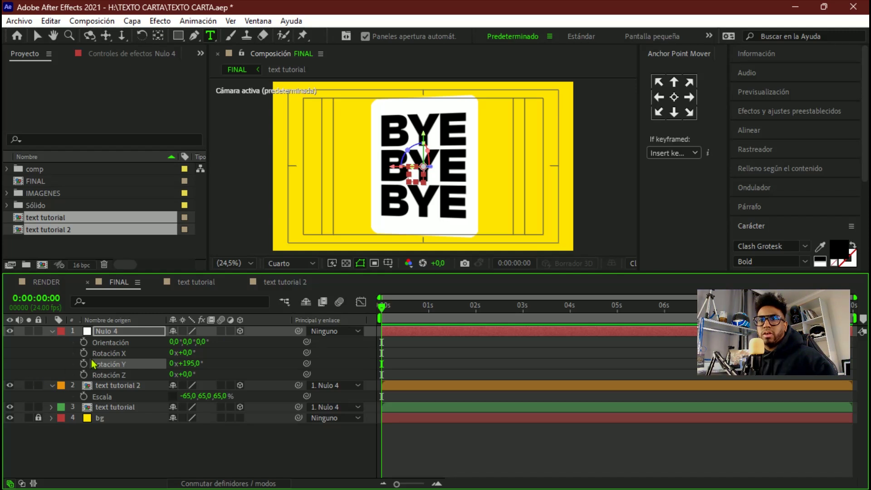
Step: Keyframe Nulo 4's Y rotation at 0s and set 180° just before one second
{"action": "left_click", "coordinate": [83, 364]}
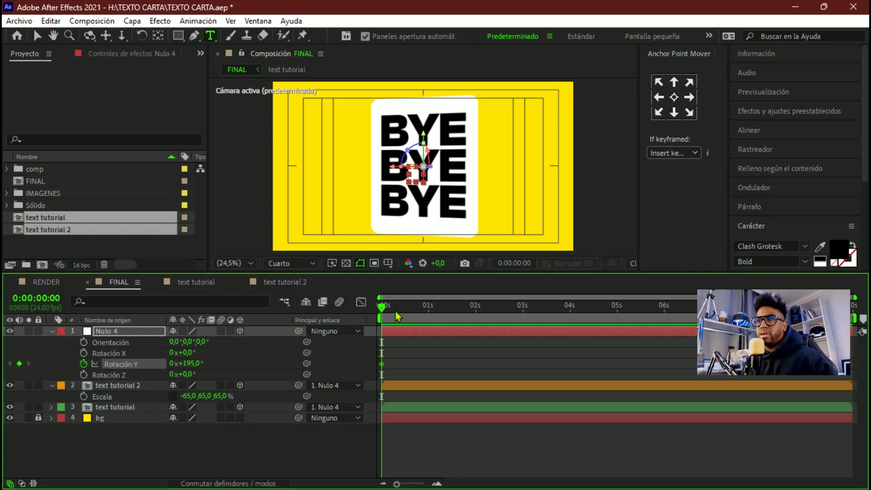
{"action": "key", "text": "Page_Down"}
{"action": "key", "text": "Page_Down"}
{"action": "key", "text": "Page_Down"}
{"action": "left_click_drag", "start_coordinate": [404, 308], "coordinate": [428, 307]}
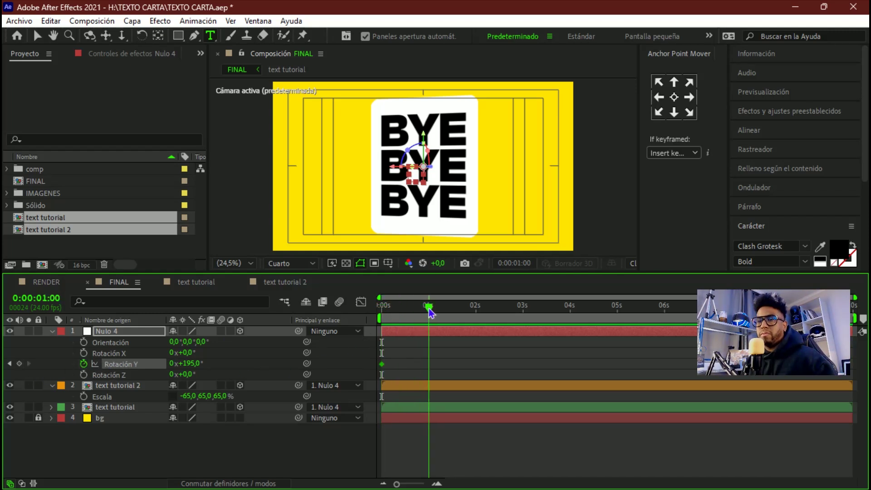
{"action": "key", "text": "Home"}
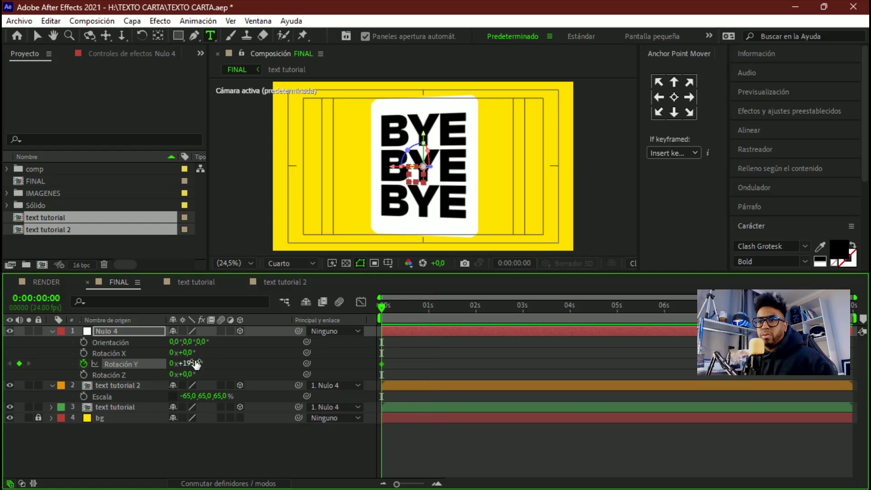
{"action": "left_click_drag", "start_coordinate": [196, 364], "coordinate": [284, 365]}
{"action": "key", "text": "shift+Page_Down"}
{"action": "key", "text": "shift+Page_Down"}
{"action": "key", "text": "Page_Down"}
{"action": "key", "text": "Page_Down"}
{"action": "key", "text": "Page_Down"}
{"action": "left_click", "coordinate": [191, 363]}
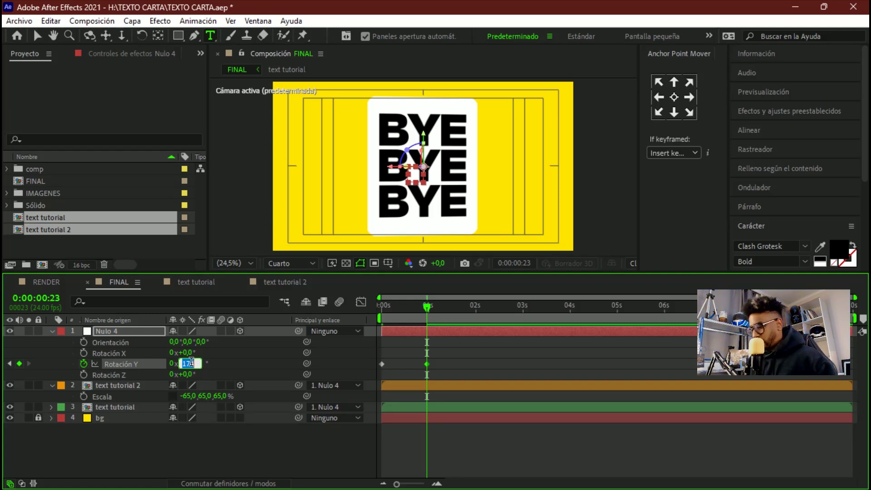
{"action": "key", "text": "Return"}
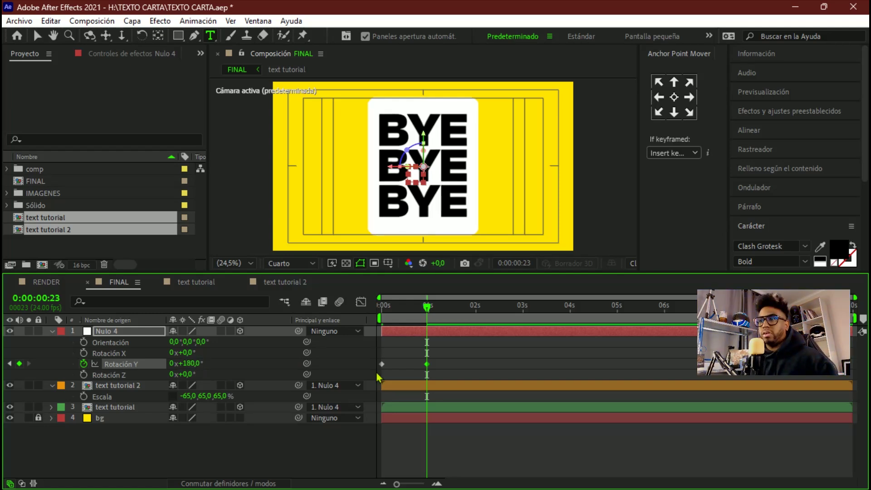
Step: Preview the flip and add a 0° Y rotation keyframe at 1:14
{"action": "key", "text": "Page_Down"}
{"action": "key", "text": "Page_Down"}
{"action": "key", "text": "Page_Down"}
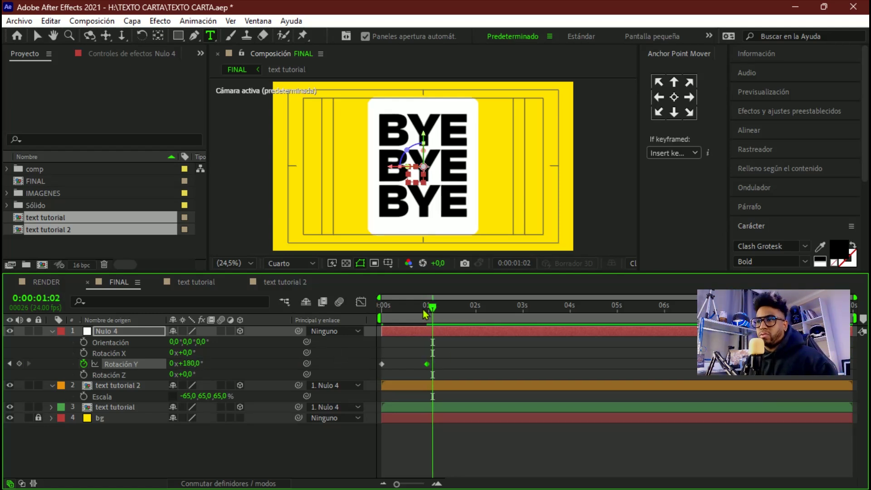
{"action": "left_click", "coordinate": [427, 313]}
{"action": "key", "text": "space"}
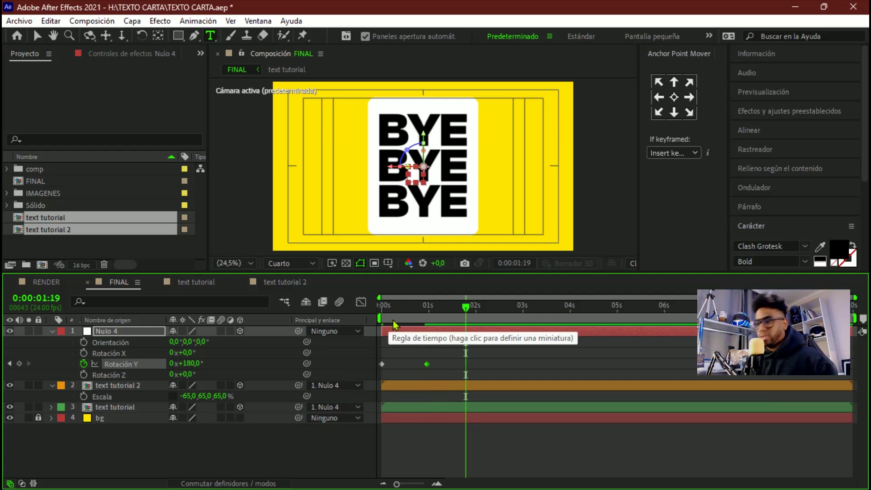
{"action": "key", "text": "Page_Up"}
{"action": "key", "text": "Page_Up"}
{"action": "key", "text": "Page_Up"}
{"action": "key", "text": "Page_Up"}
{"action": "key", "text": "Page_Up"}
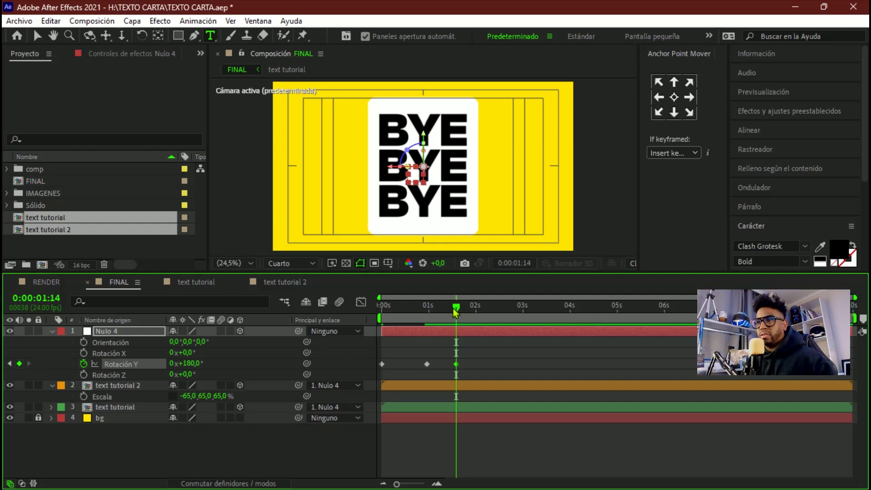
{"action": "left_click_drag", "start_coordinate": [451, 313], "coordinate": [456, 313]}
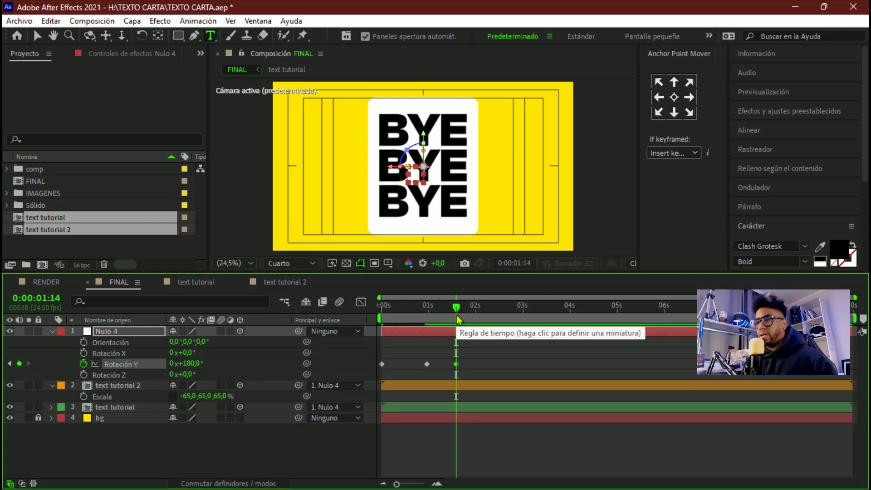
{"action": "mouse_move", "coordinate": [454, 488]}
{"action": "key", "text": "space"}
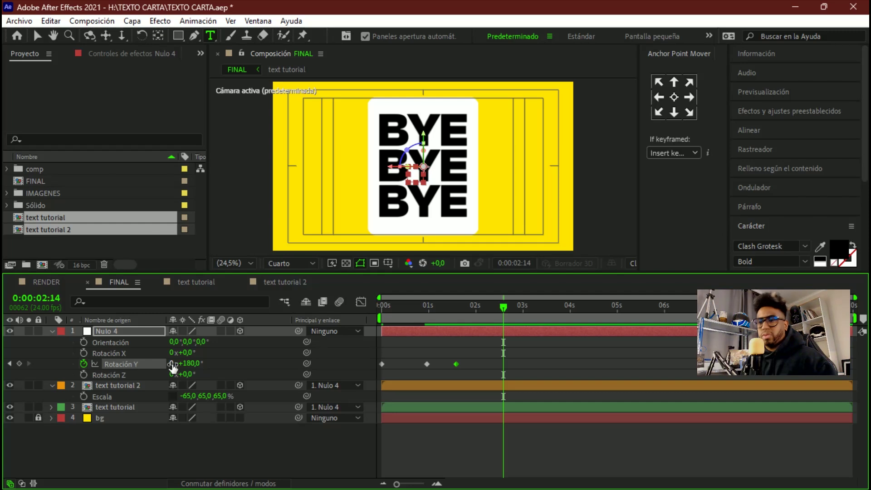
{"action": "left_click", "coordinate": [173, 363]}
{"action": "type", "text": "0"}
{"action": "key", "text": "Return"}
{"action": "key", "text": "Home"}
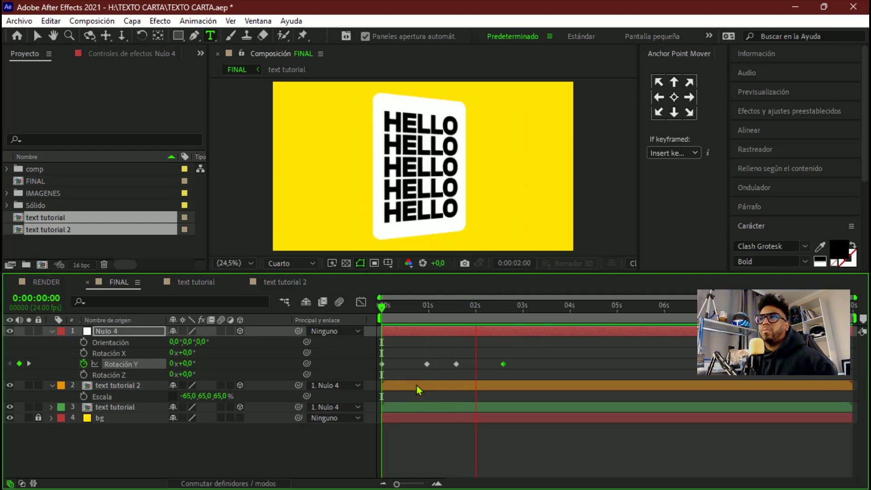
Step: Copy-paste a rotation keyframe and add a further Y spin for the next flip
{"action": "left_click", "coordinate": [504, 307]}
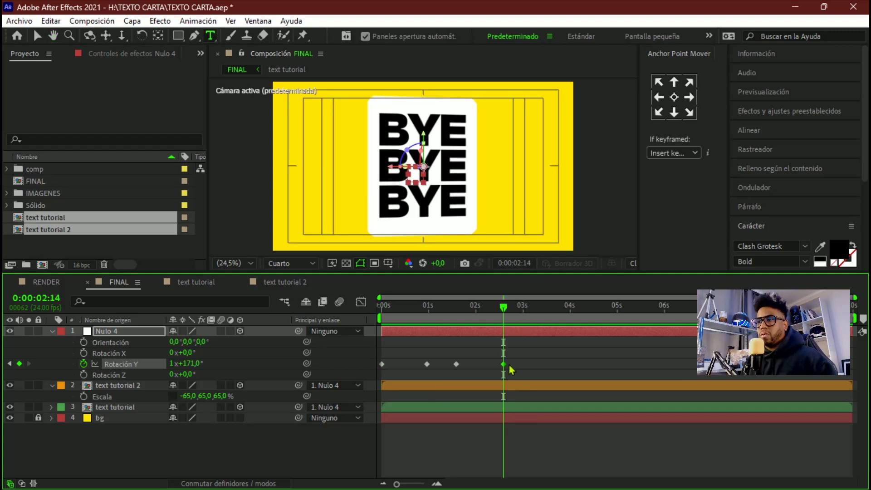
{"action": "key", "text": "space"}
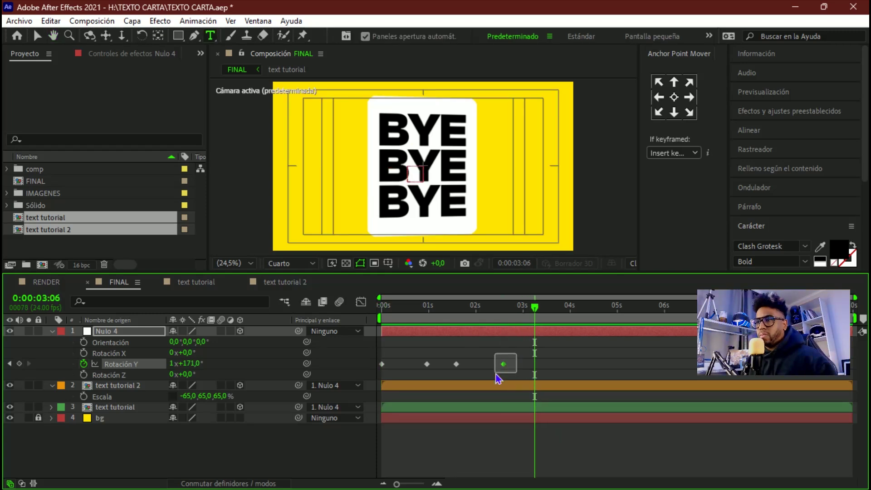
{"action": "key", "text": "ctrl+c"}
{"action": "key", "text": "ctrl+v"}
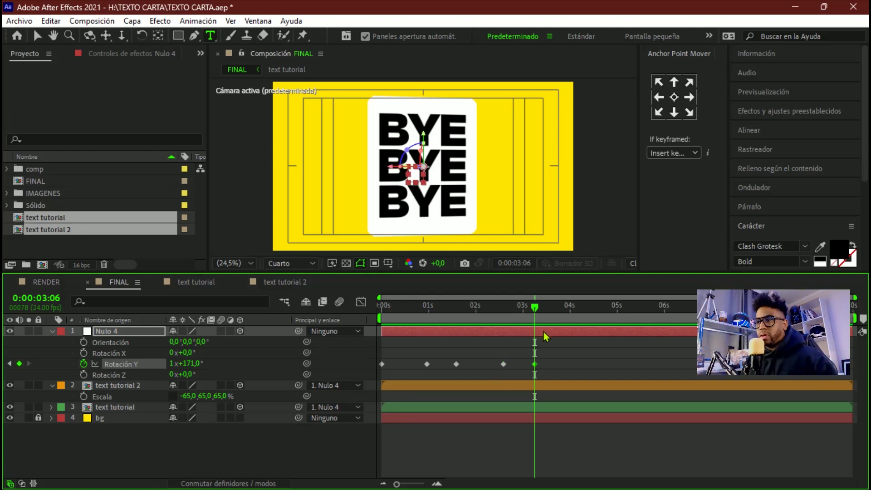
{"action": "key", "text": "shift+Page_Down"}
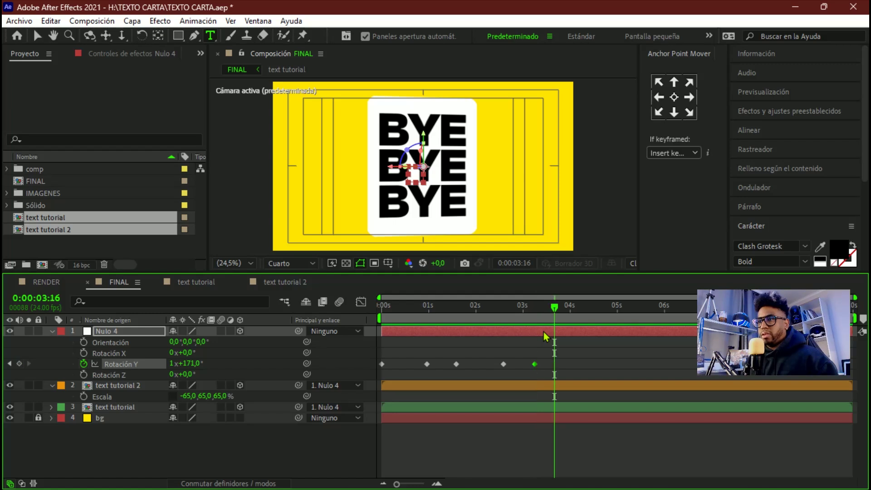
{"action": "key", "text": "shift+Page_Down"}
{"action": "key", "text": "Page_Down"}
{"action": "key", "text": "Page_Down"}
{"action": "key", "text": "Page_Down"}
{"action": "key", "text": "Page_Down"}
{"action": "key", "text": "Page_Down"}
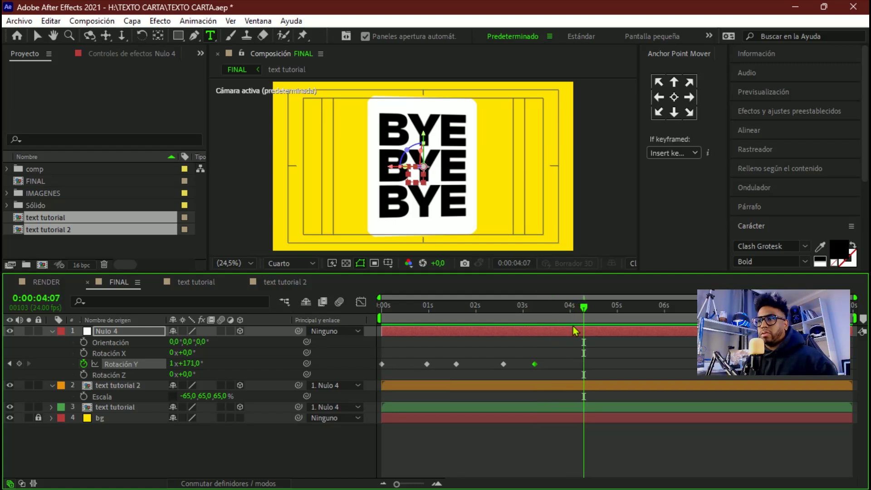
{"action": "left_click_drag", "start_coordinate": [194, 369], "coordinate": [436, 345]}
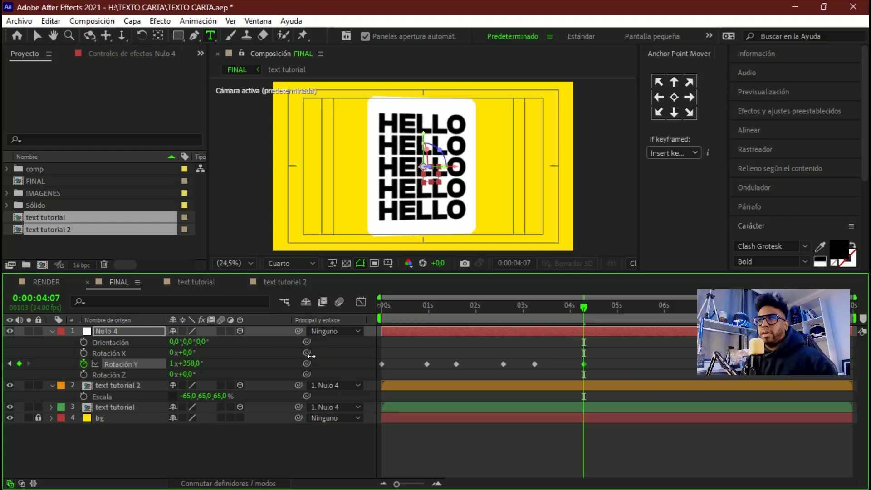
{"action": "key", "text": "shift+Page_Up"}
{"action": "key", "text": "Page_Up"}
{"action": "key", "text": "Page_Up"}
{"action": "key", "text": "Page_Up"}
{"action": "key", "text": "Home"}
{"action": "key", "text": "space"}
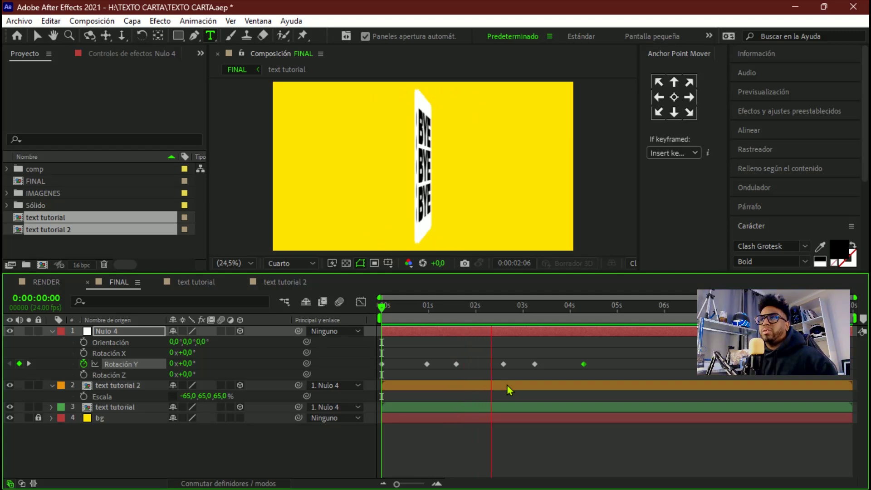
Step: Apply Easy Ease to all Y rotation keyframes and pull them closer together
{"action": "left_click_drag", "start_coordinate": [617, 352], "coordinate": [350, 380]}
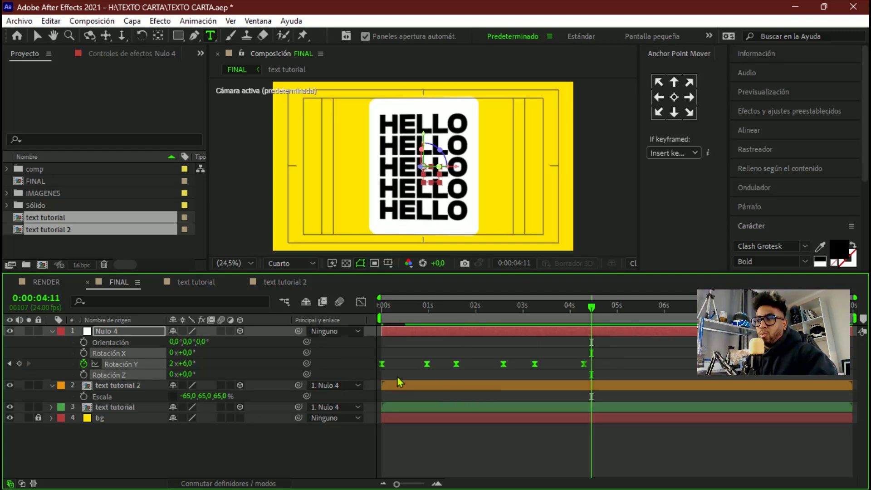
{"action": "key", "text": "F9"}
{"action": "left_click_drag", "start_coordinate": [584, 364], "coordinate": [547, 370]}
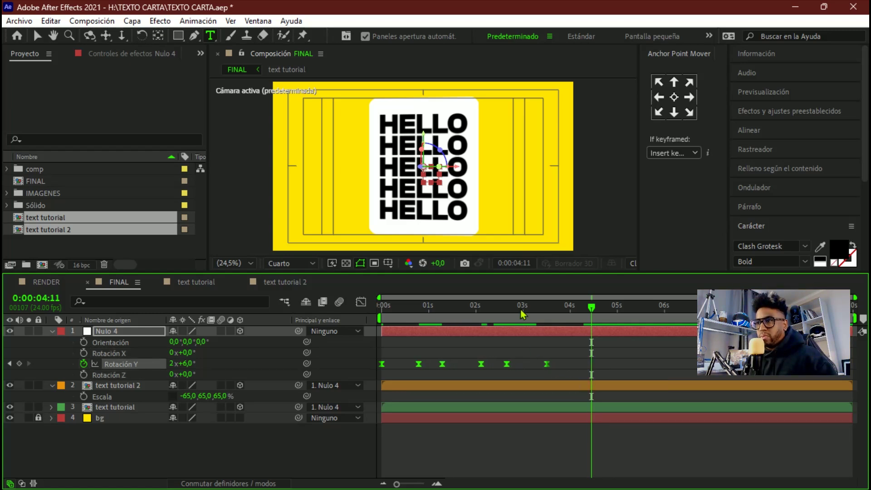
{"action": "key", "text": "Home"}
{"action": "key", "text": "space"}
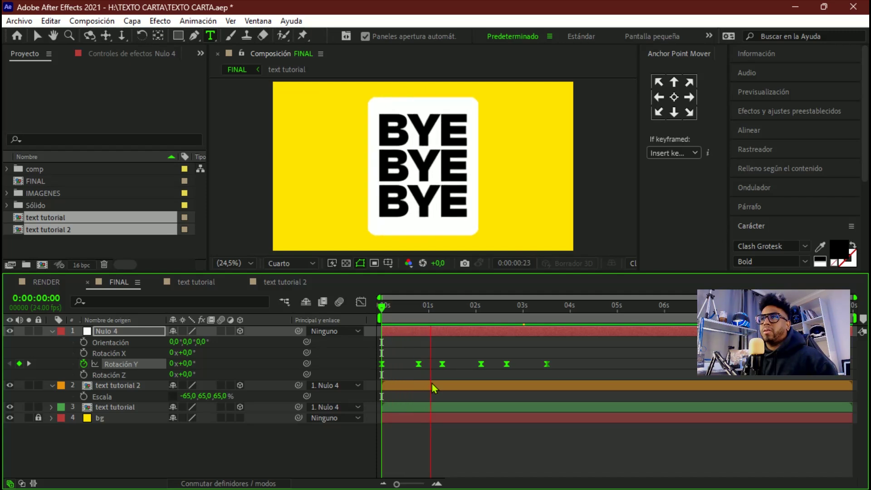
{"action": "left_click_drag", "start_coordinate": [558, 306], "coordinate": [521, 313]}
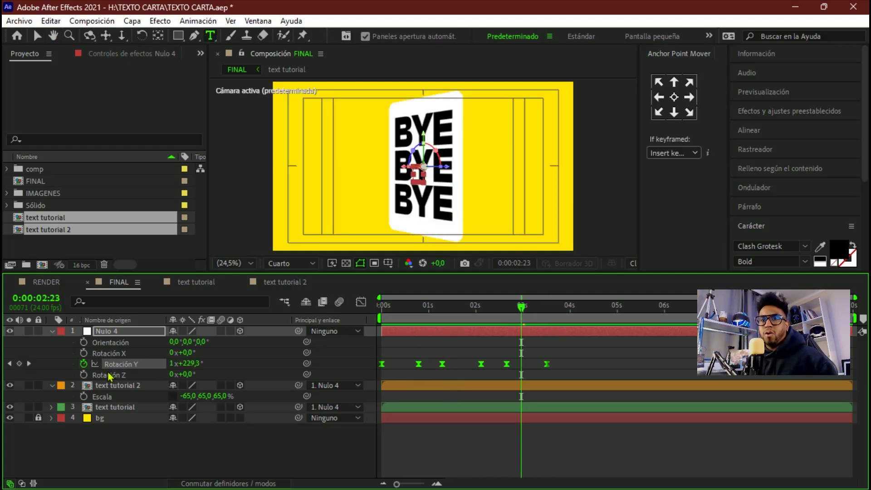
Step: Add a loopOutDuration expression to Nulo 4's Y rotation so the flip repeats
{"action": "left_click", "coordinate": [85, 364], "text": "alt"}
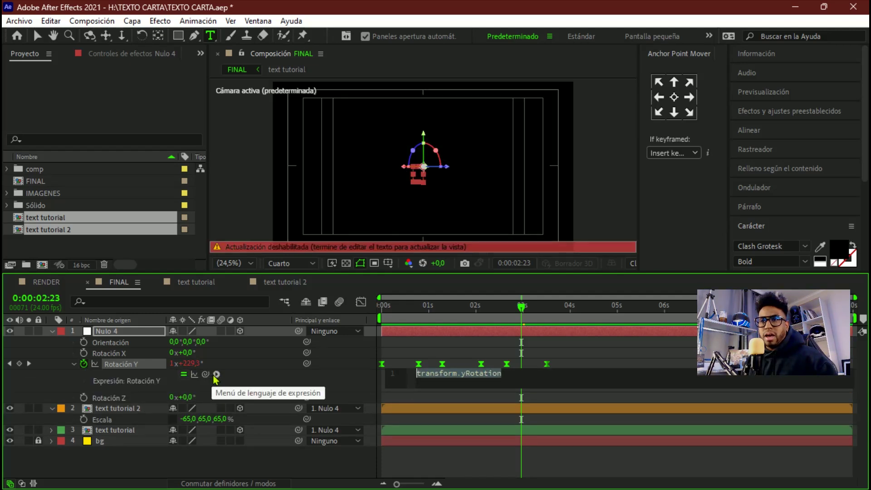
{"action": "left_click", "coordinate": [216, 374]}
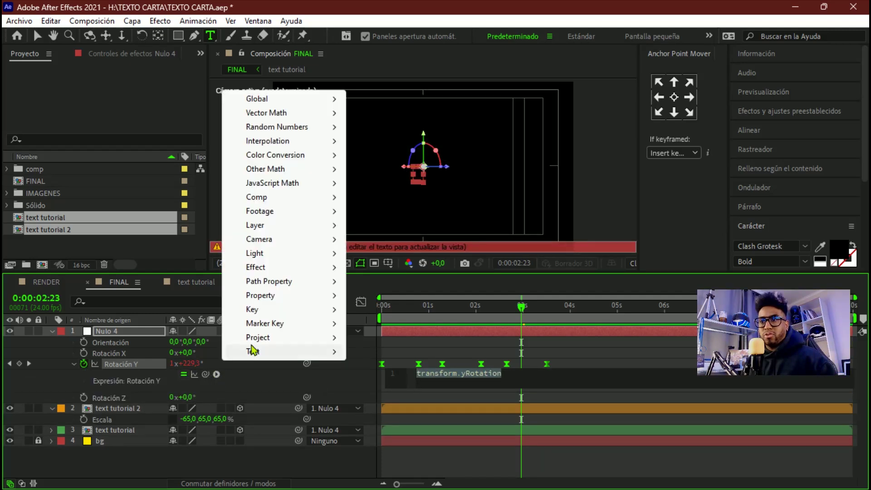
{"action": "mouse_move", "coordinate": [276, 293]}
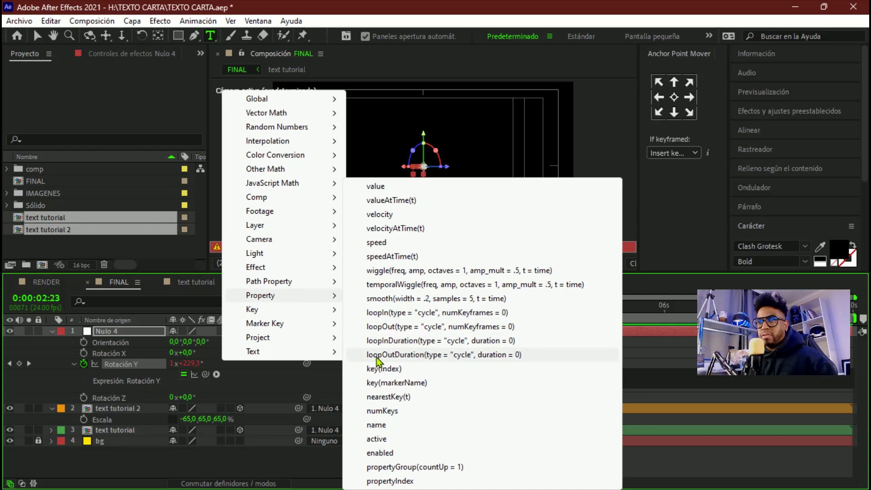
{"action": "left_click", "coordinate": [417, 356]}
{"action": "key", "text": "space"}
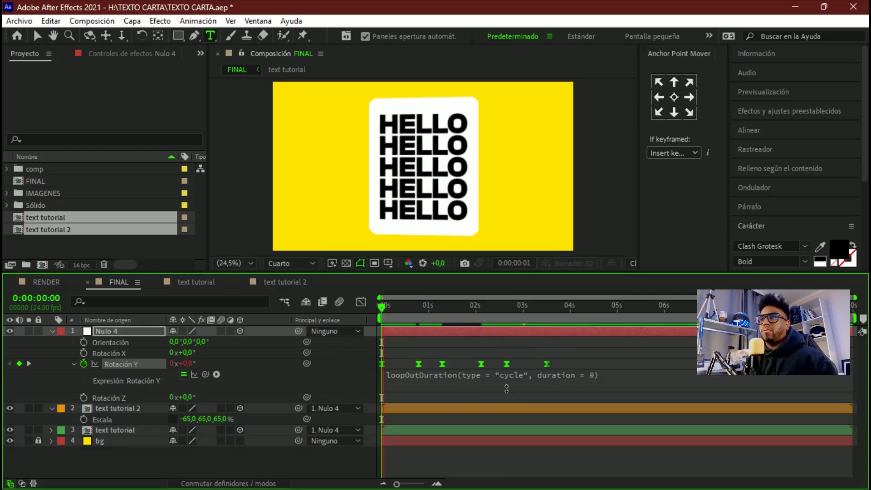
Step: Collapse the layer properties and select the null and both text layers for precomposing
{"action": "left_click", "coordinate": [74, 364]}
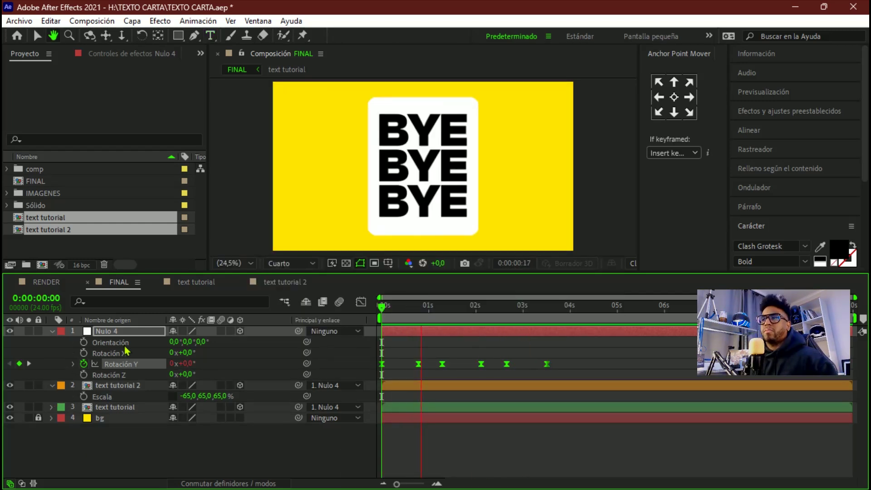
{"action": "left_click", "coordinate": [52, 331]}
{"action": "left_click", "coordinate": [51, 342]}
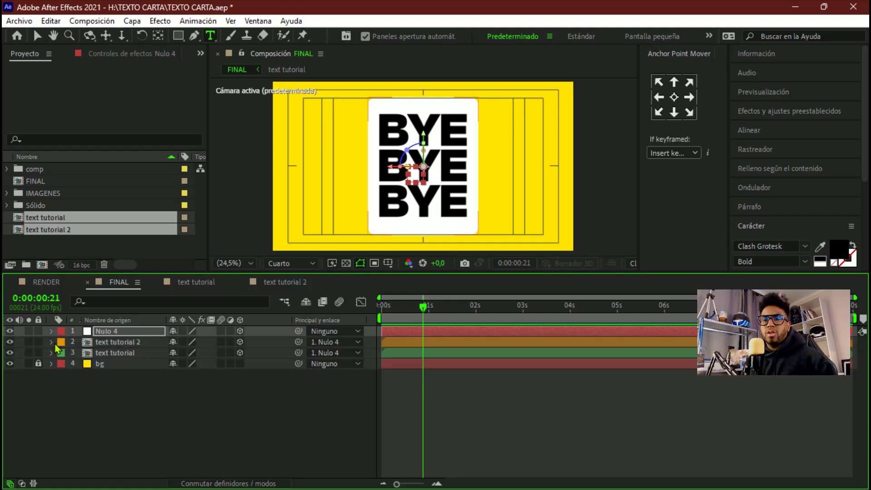
{"action": "left_click", "coordinate": [122, 353], "text": "shift"}
{"action": "right_click", "coordinate": [121, 336]}
Step: Precompose the three selected layers into a new comp named ANIMATION
{"action": "left_click", "coordinate": [172, 419]}
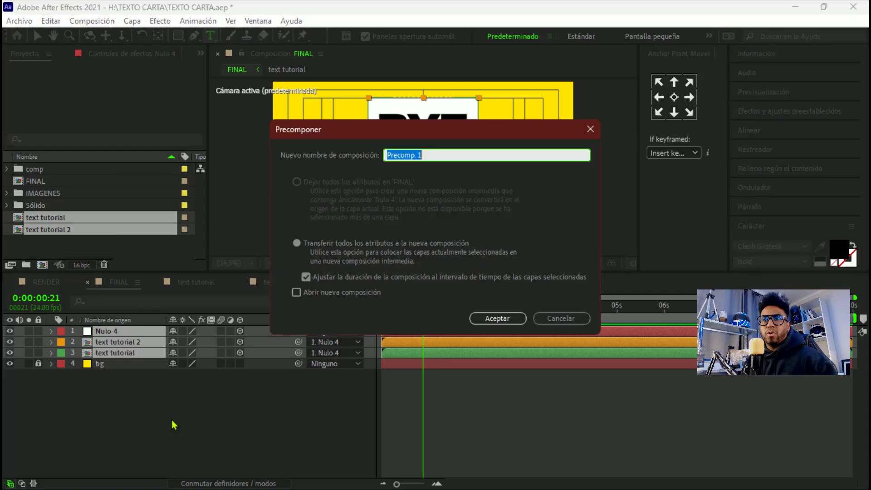
{"action": "type", "text": "ANIAM"}
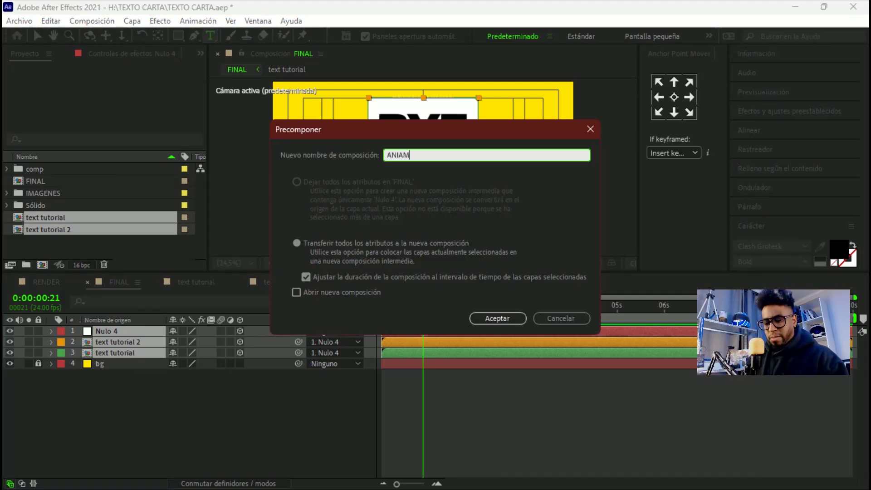
{"action": "type", "text": "TION"}
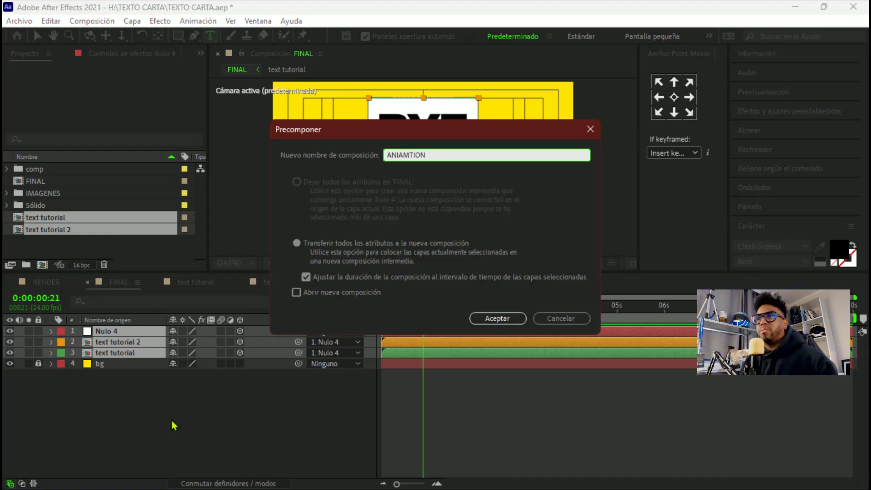
{"action": "key", "text": "BackSpace"}
{"action": "key", "text": "BackSpace"}
{"action": "key", "text": "BackSpace"}
{"action": "key", "text": "BackSpace"}
{"action": "type", "text": "MATION"}
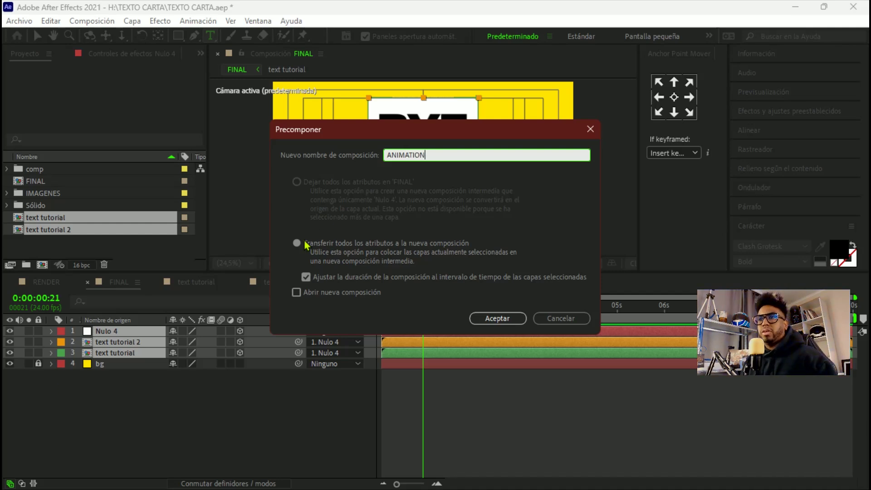
{"action": "left_click", "coordinate": [511, 320]}
Step: Give the ANIMATION layer a fuchsia (Fucsia) label
{"action": "left_click", "coordinate": [61, 331]}
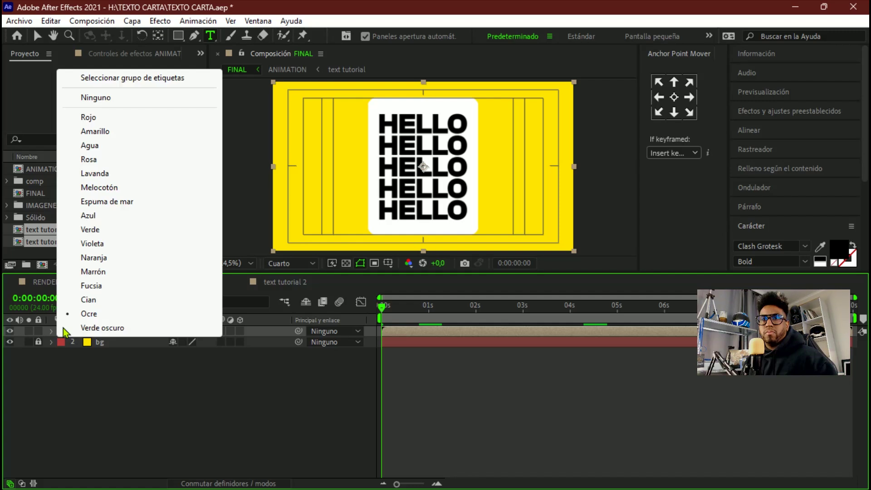
{"action": "left_click", "coordinate": [99, 286]}
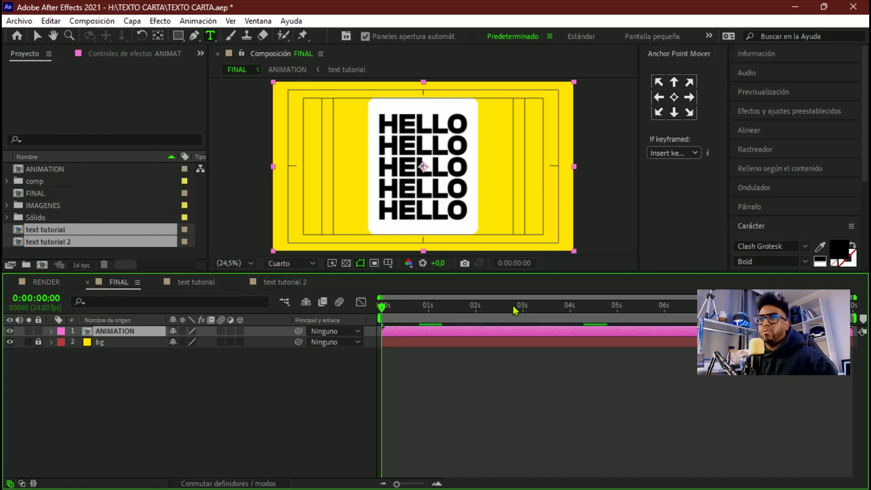
{"action": "key", "text": "space"}
Step: Create a white solid layer and name it map
{"action": "right_click", "coordinate": [143, 392]}
{"action": "left_click", "coordinate": [190, 379]}
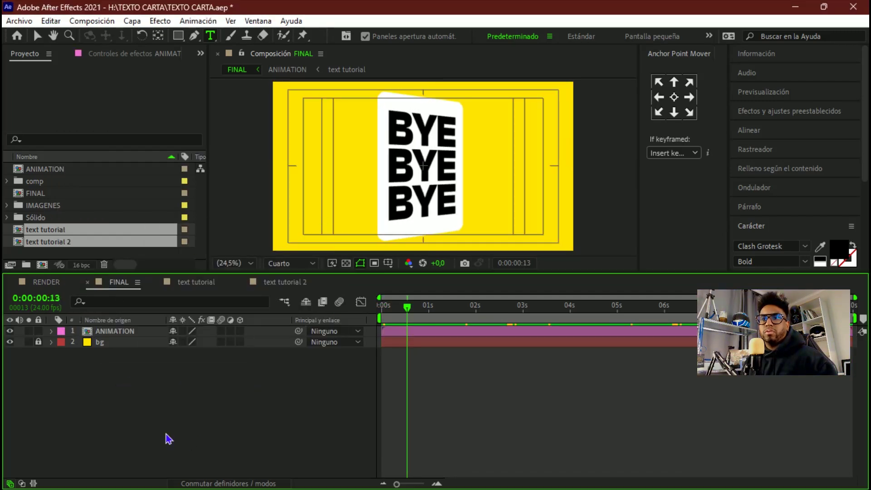
{"action": "right_click", "coordinate": [160, 418]}
{"action": "mouse_move", "coordinate": [201, 249]}
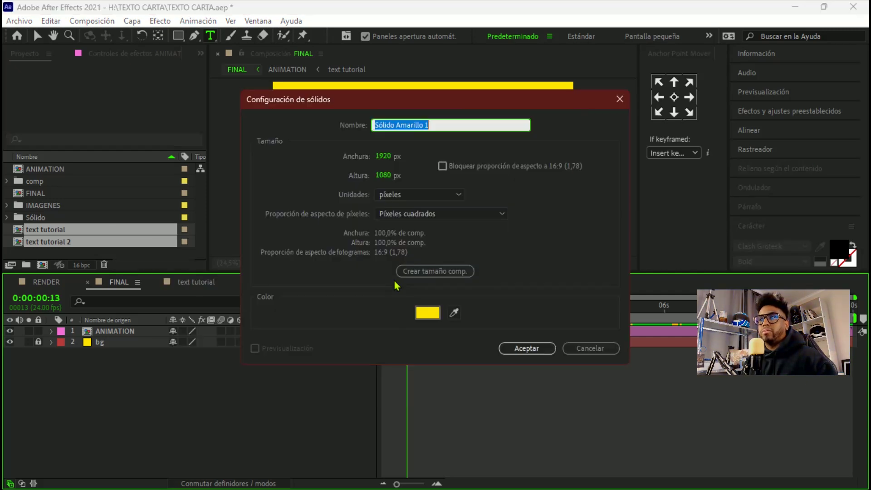
{"action": "left_click", "coordinate": [391, 278]}
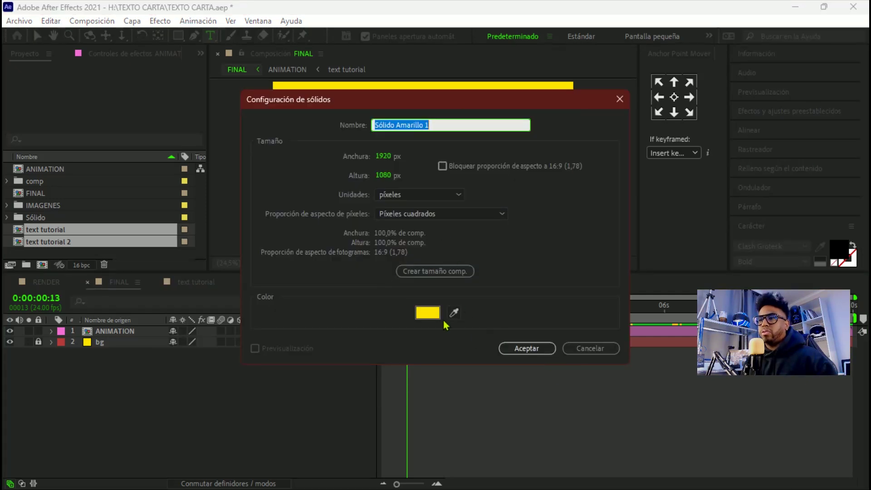
{"action": "left_click", "coordinate": [428, 313]}
{"action": "left_click", "coordinate": [610, 301]}
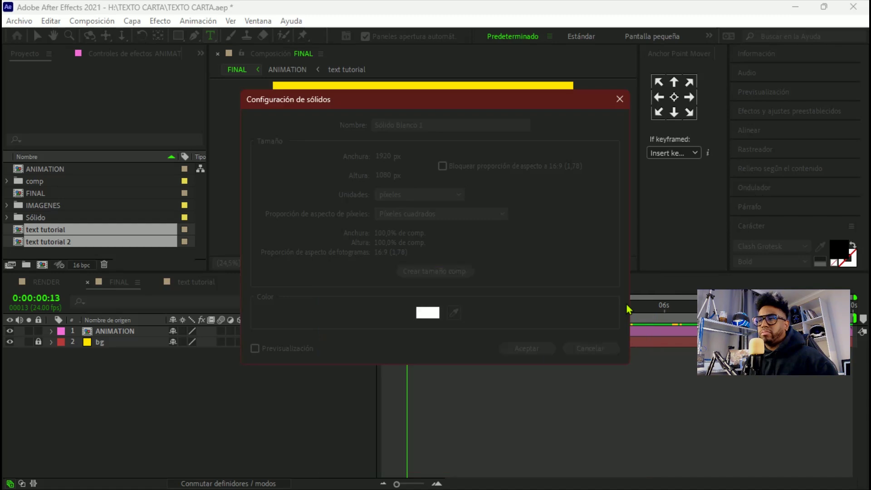
{"action": "left_click", "coordinate": [525, 348]}
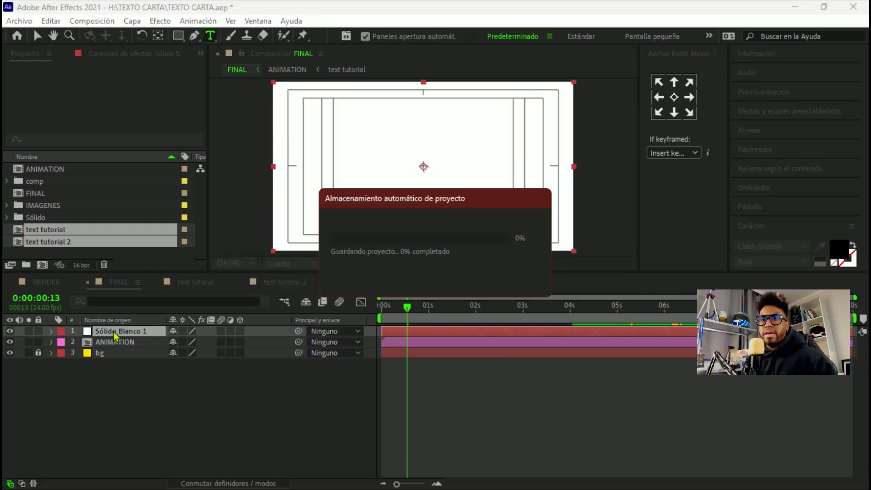
{"action": "key", "text": "Return"}
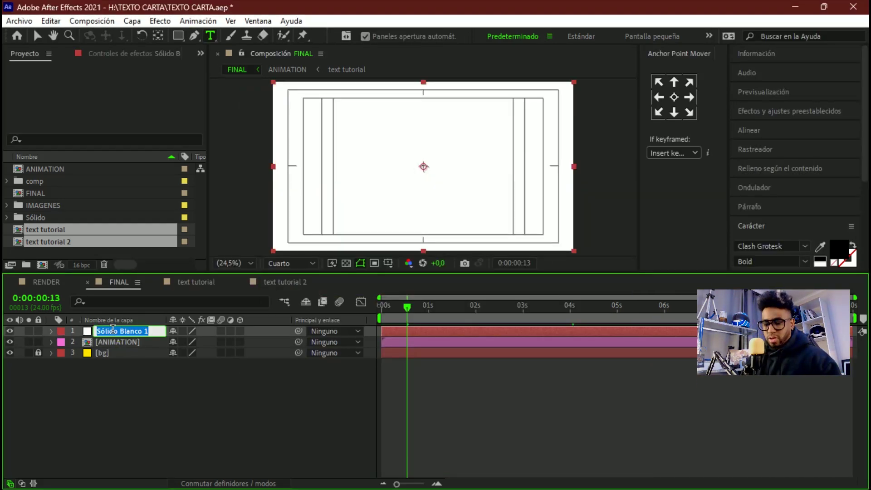
{"action": "type", "text": "map"}
{"action": "key", "text": "Return"}
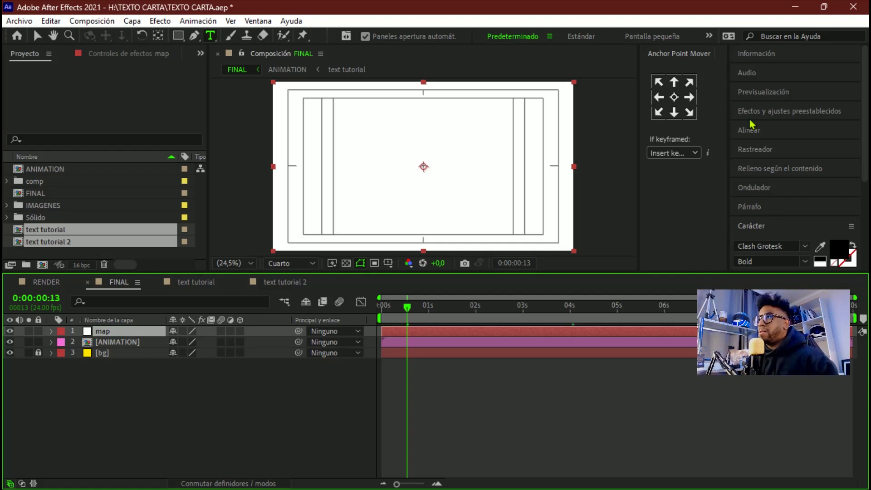
Step: Apply a white-to-black Gradación de degradado to map and hide the layer
{"action": "left_click", "coordinate": [750, 113]}
{"action": "type", "text": "degra"}
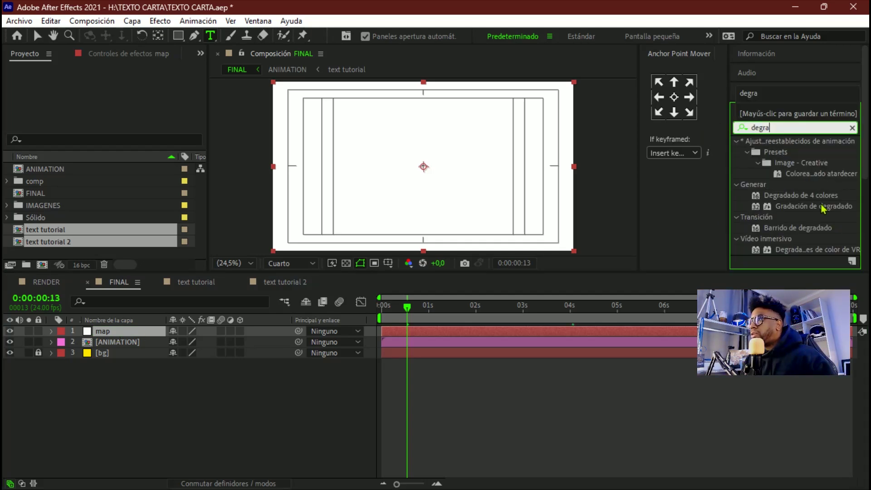
{"action": "key", "text": "Return"}
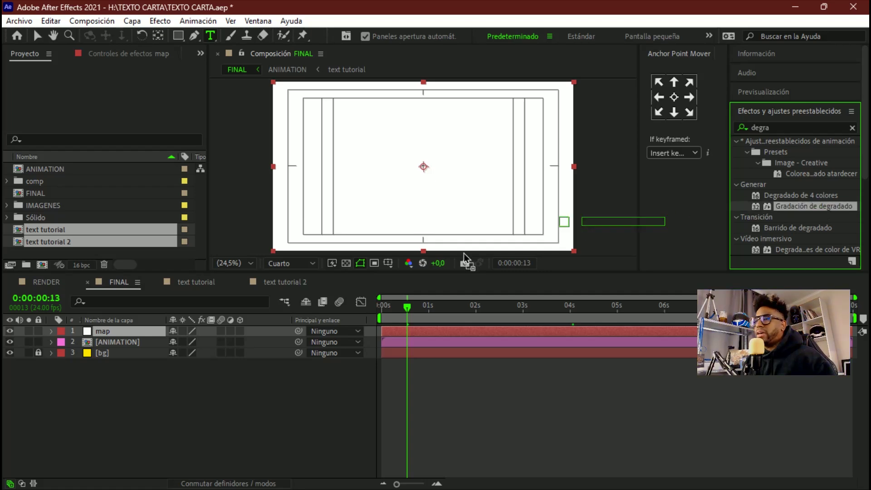
{"action": "left_click_drag", "start_coordinate": [824, 211], "coordinate": [109, 331]}
{"action": "left_click", "coordinate": [175, 174]}
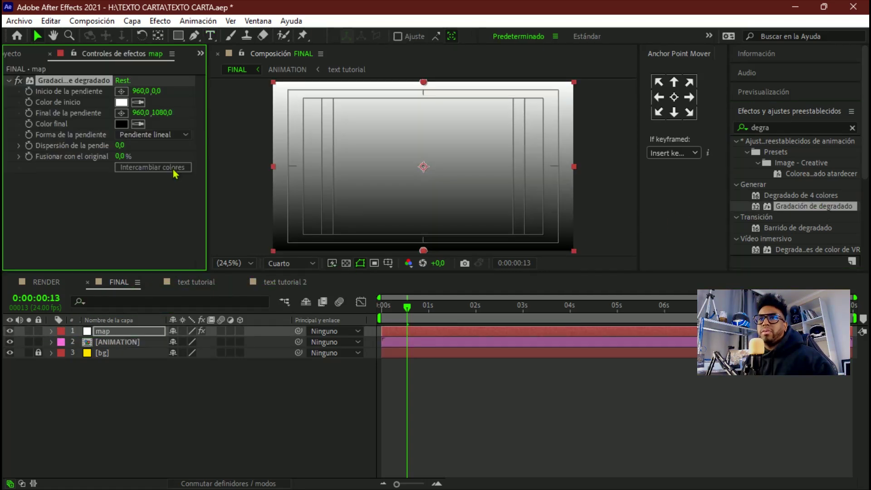
{"action": "left_click", "coordinate": [9, 330]}
{"action": "left_click", "coordinate": [117, 341]}
Step: Apply the Desplazamiento de tiempo effect to the ANIMATION layer
{"action": "left_click", "coordinate": [799, 128]}
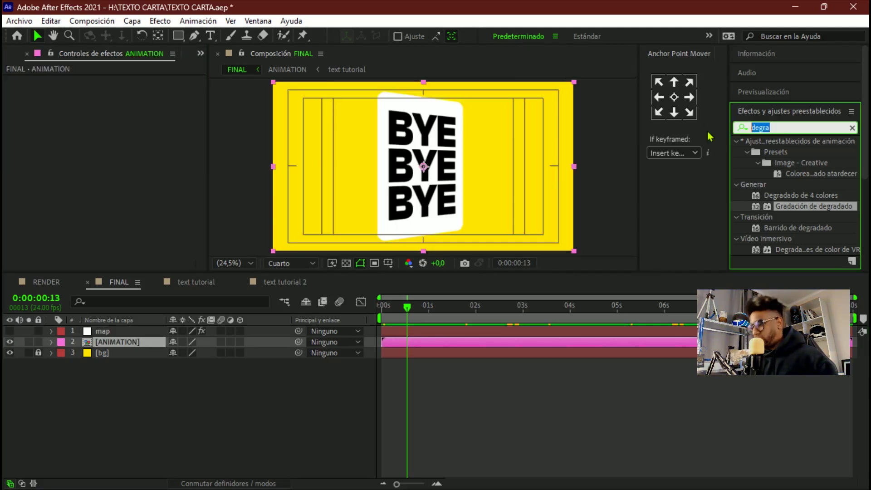
{"action": "type", "text": "despla"}
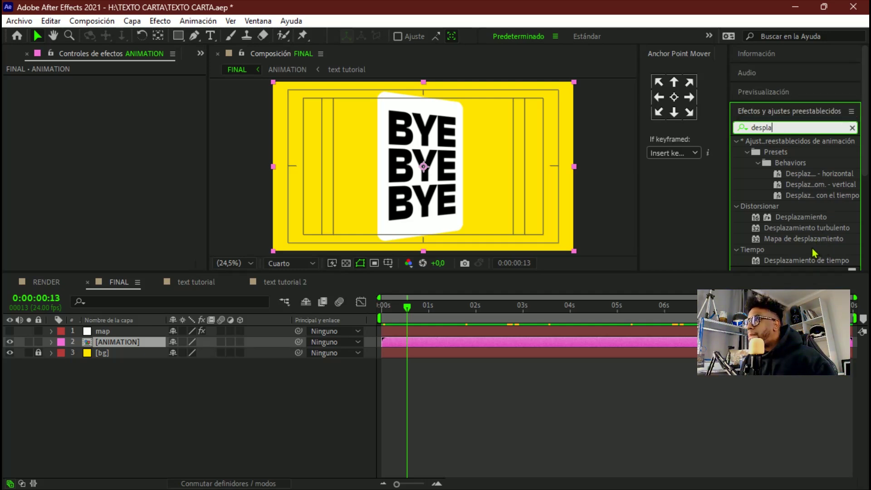
{"action": "scroll", "coordinate": [792, 252], "scroll_direction": "down", "scroll_amount": 1}
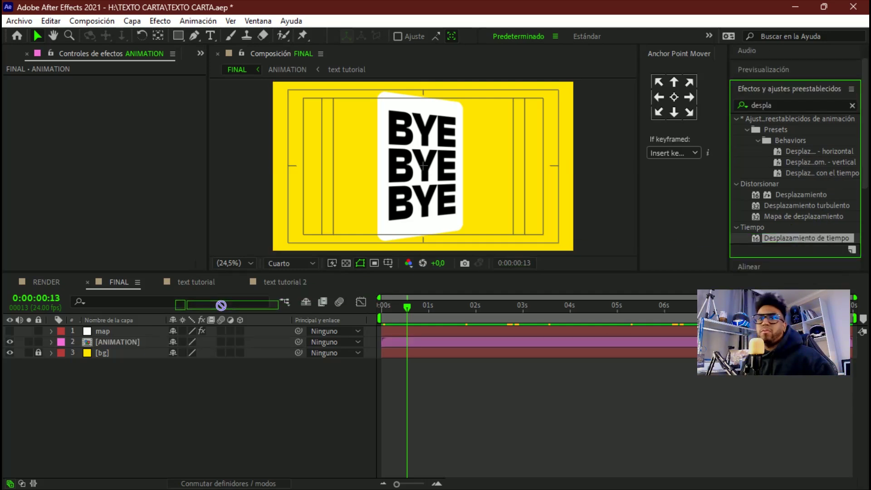
{"action": "left_click_drag", "start_coordinate": [798, 244], "coordinate": [127, 341]}
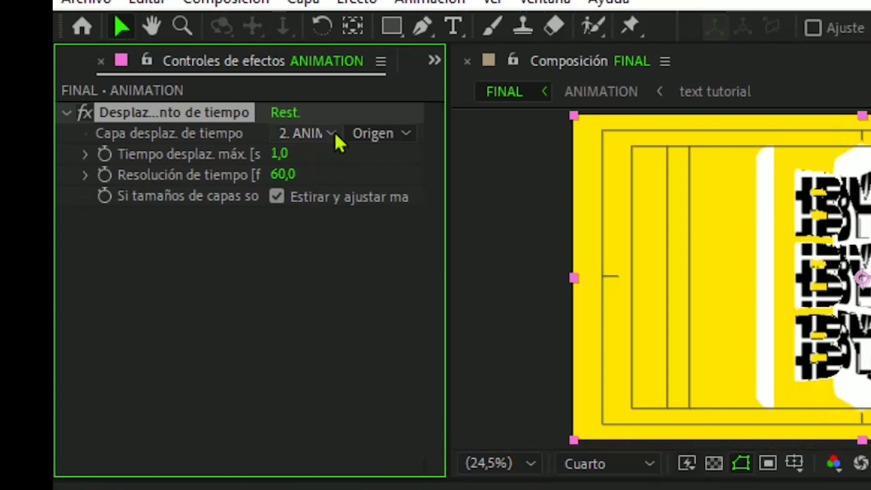
Step: Set the time displacement layer to map with its Efectos source, then preview
{"action": "left_click", "coordinate": [331, 133]}
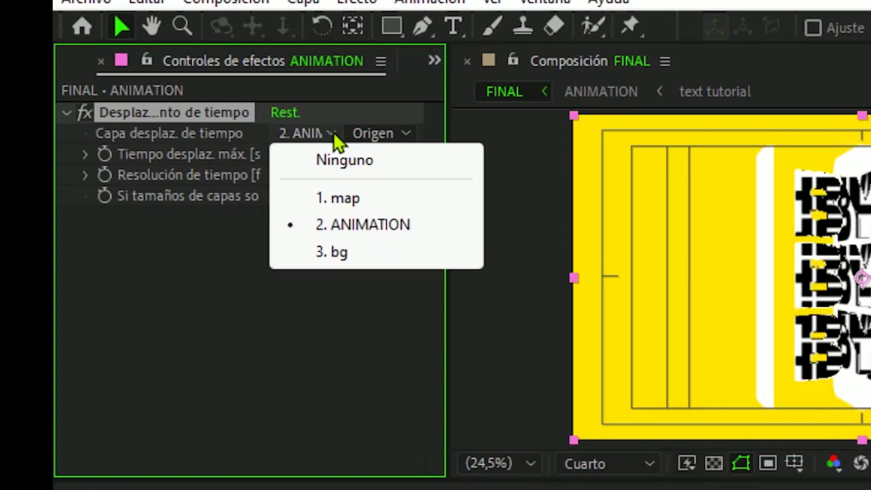
{"action": "left_click", "coordinate": [354, 202]}
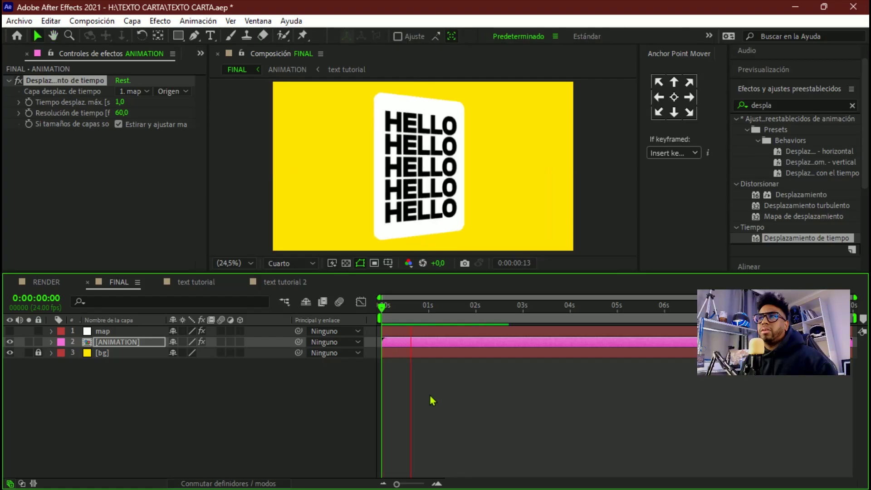
{"action": "key", "text": "space"}
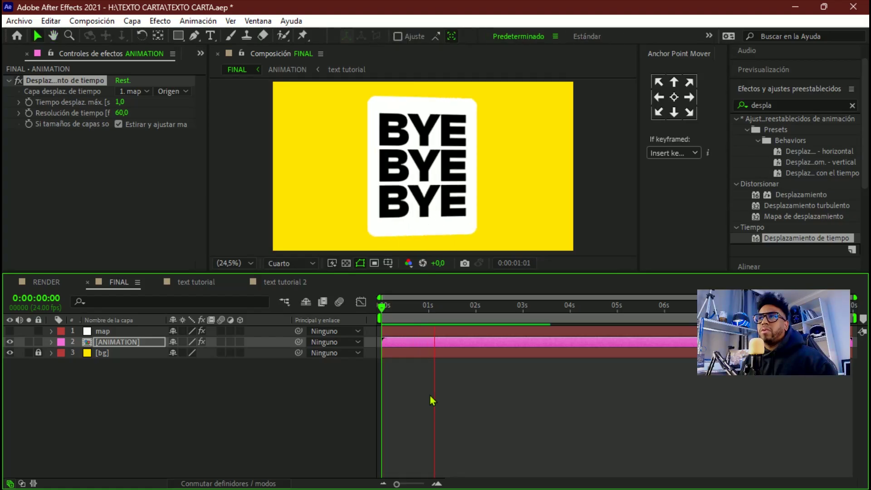
{"action": "left_click", "coordinate": [172, 92]}
{"action": "left_click", "coordinate": [210, 134]}
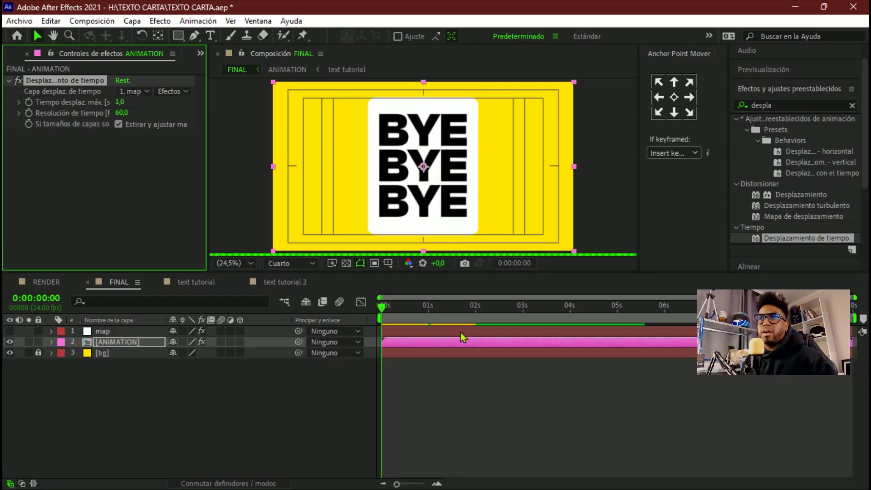
{"action": "key", "text": "space"}
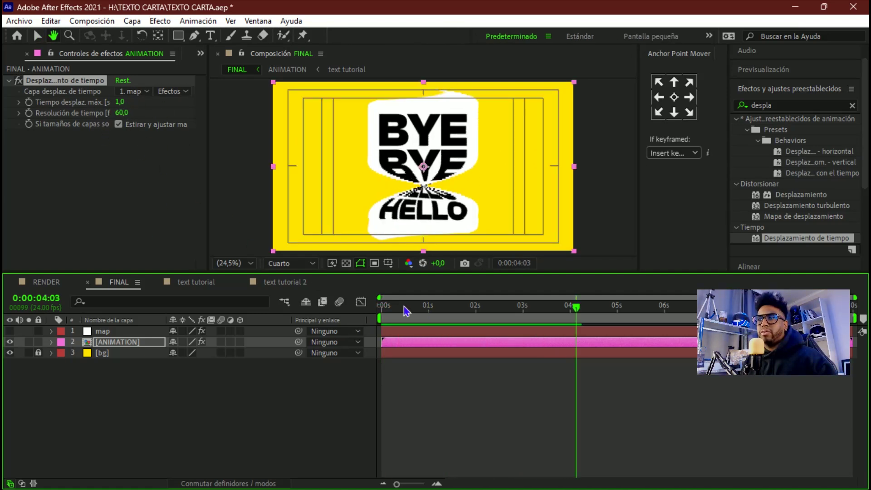
Step: Set Tiempo desplaz. máx. to 0,2 seconds and preview the warp
{"action": "key", "text": "space"}
{"action": "left_click", "coordinate": [121, 101]}
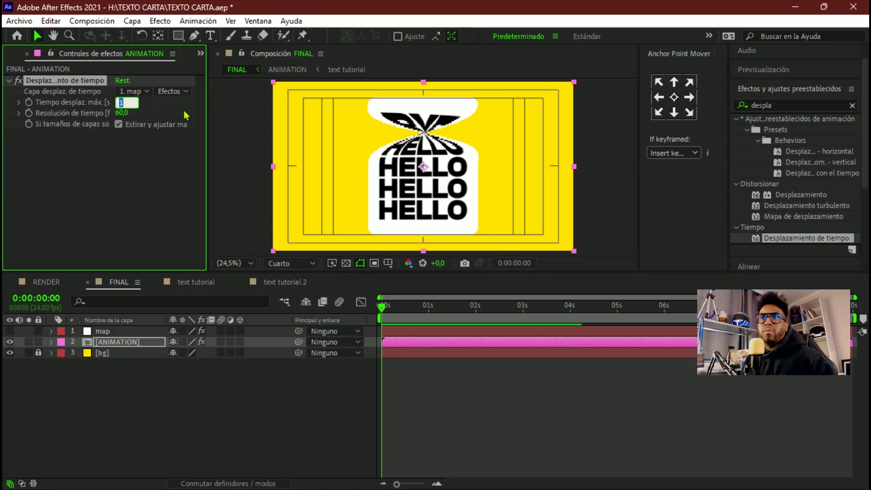
{"action": "type", "text": "0,9"}
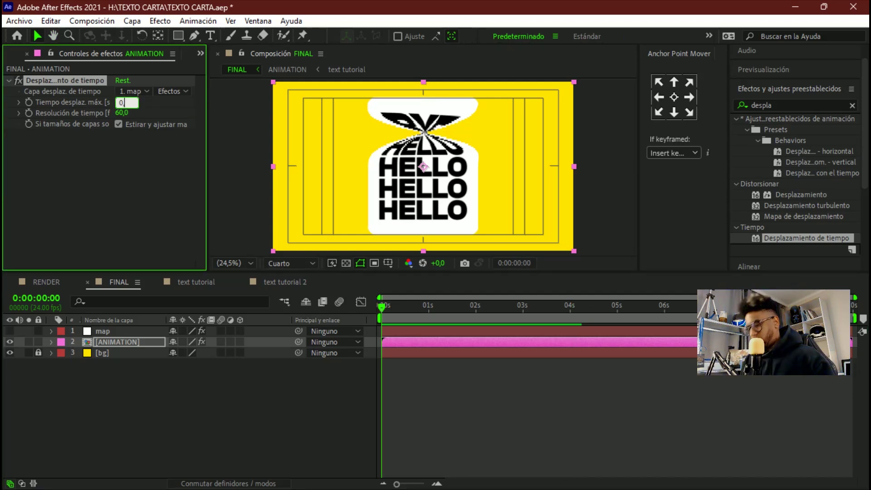
{"action": "key", "text": "BackSpace"}
{"action": "type", "text": "5"}
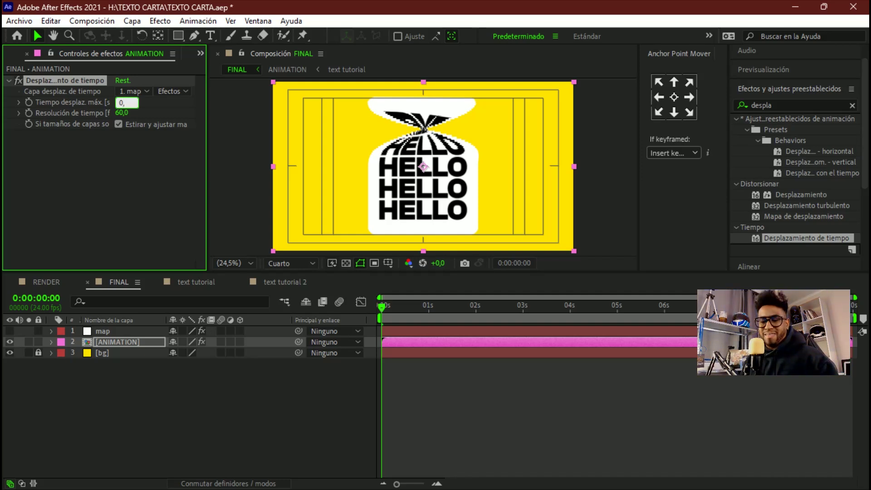
{"action": "key", "text": "Return"}
{"action": "left_click_drag", "start_coordinate": [121, 103], "coordinate": [117, 104]}
{"action": "left_click", "coordinate": [472, 368]}
{"action": "key", "text": "space"}
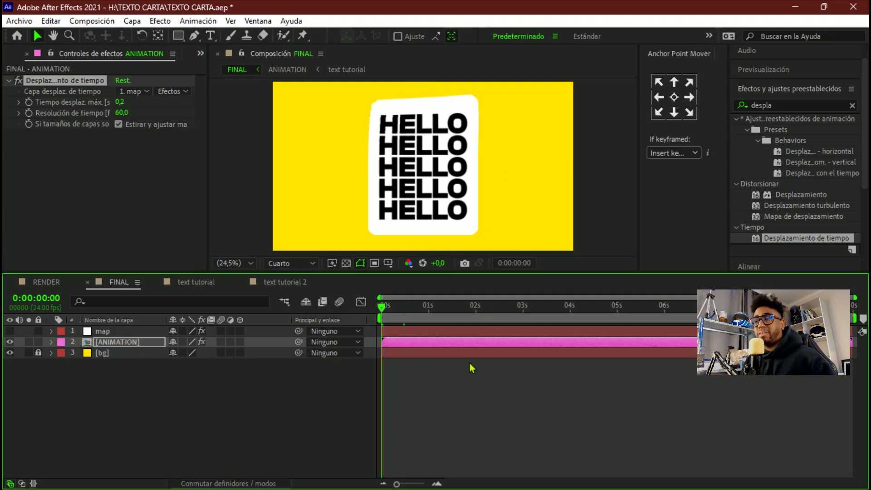
{"action": "key", "text": "space"}
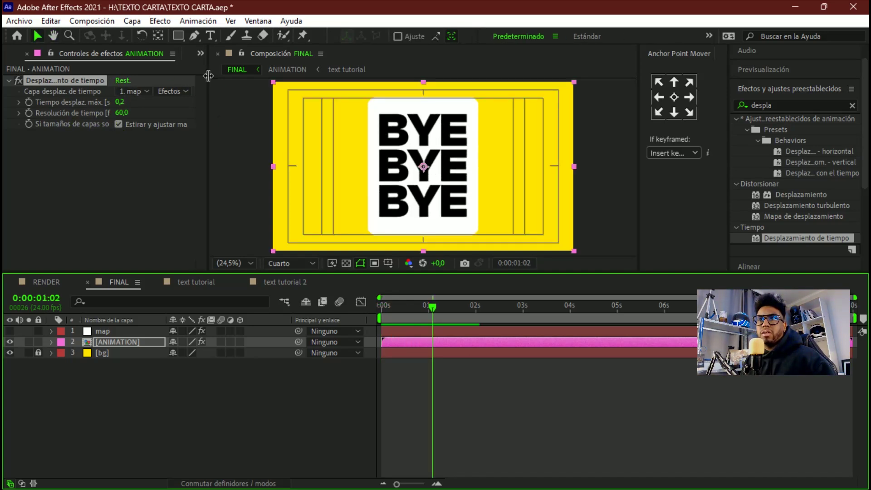
Step: Set Resolución de tiempo to 120 fps and preview the result
{"action": "left_click_drag", "start_coordinate": [208, 75], "coordinate": [234, 76]}
{"action": "left_click", "coordinate": [135, 113]}
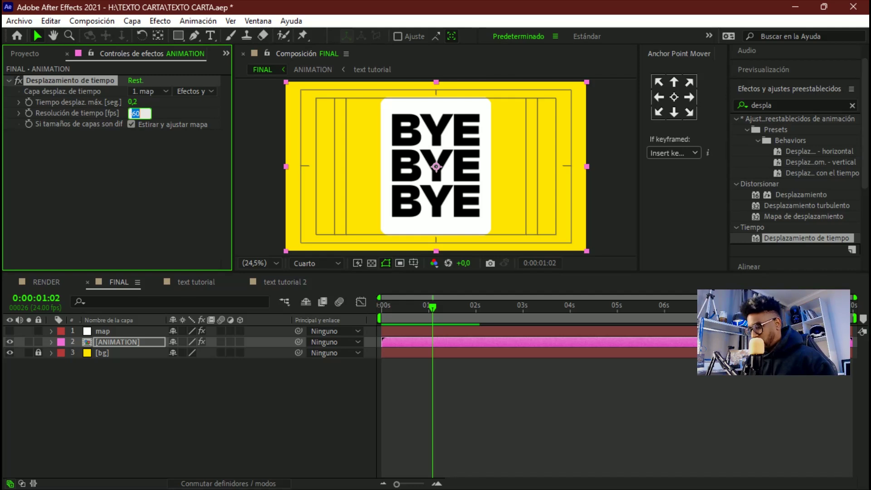
{"action": "type", "text": "120"}
{"action": "key", "text": "Return"}
{"action": "left_click", "coordinate": [399, 389]}
{"action": "key", "text": "space"}
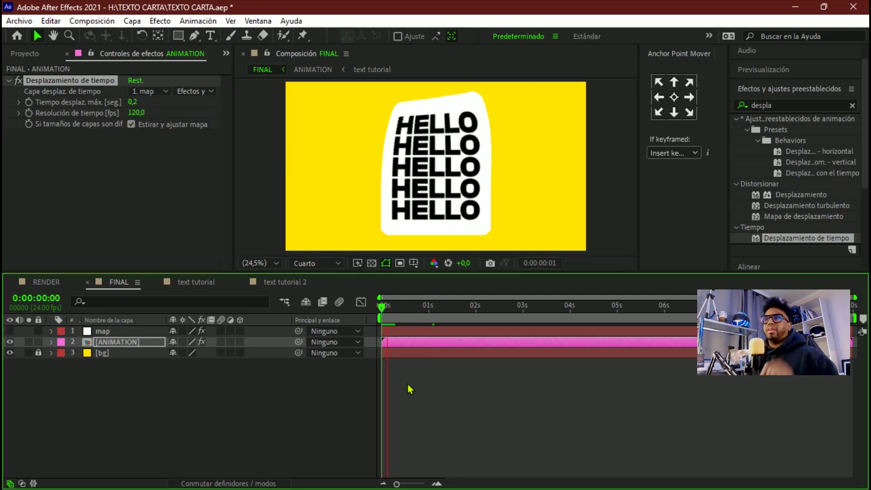
{"action": "key", "text": "space"}
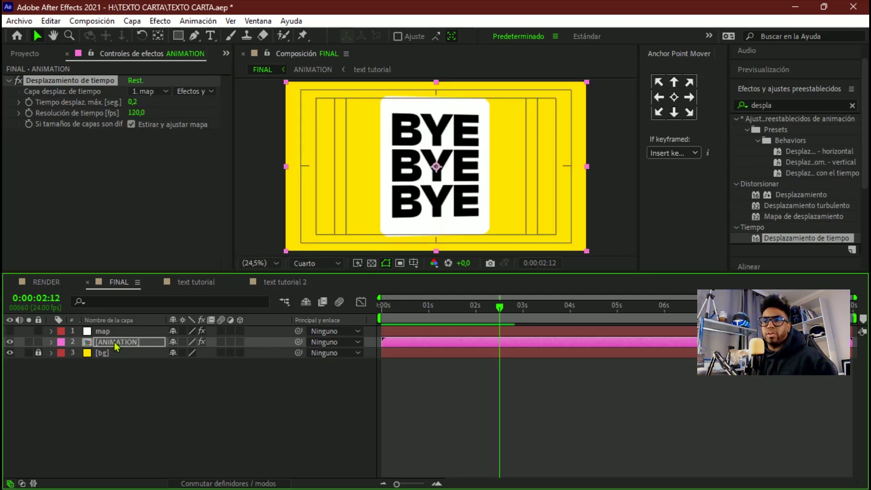
Step: Inside ANIMATION, spread Nulo 4's Y rotation keyframes out to about 5 seconds
{"action": "double_click", "coordinate": [117, 345]}
{"action": "left_click", "coordinate": [494, 333]}
{"action": "key", "text": "u"}
{"action": "left_click_drag", "start_coordinate": [560, 336], "coordinate": [368, 363]}
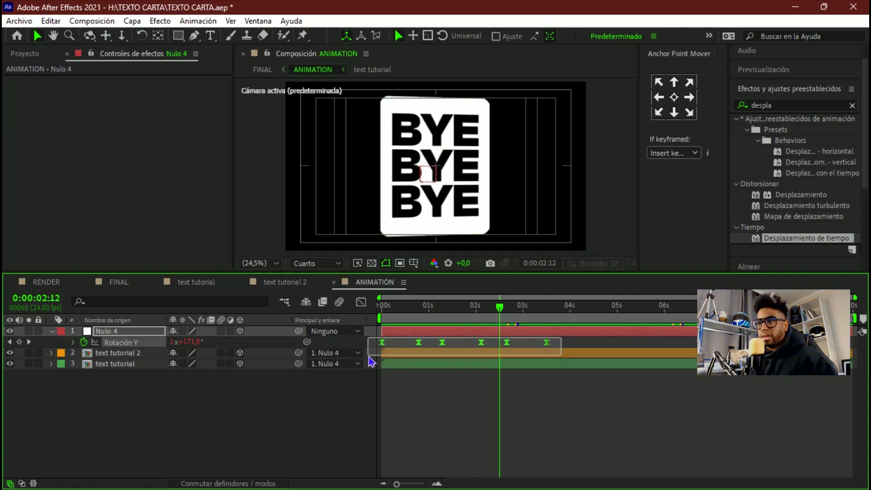
{"action": "left_click_drag", "start_coordinate": [550, 346], "coordinate": [634, 348]}
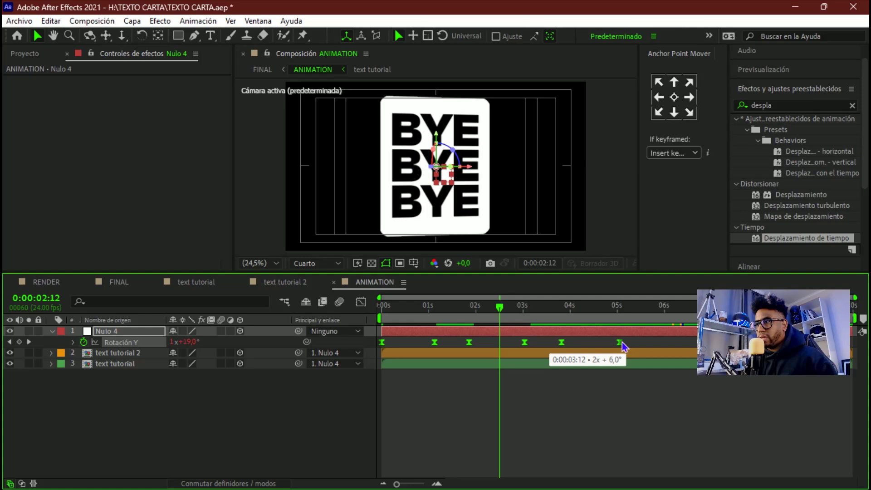
{"action": "left_click_drag", "start_coordinate": [634, 348], "coordinate": [624, 348]}
{"action": "key", "text": "Home"}
{"action": "key", "text": "space"}
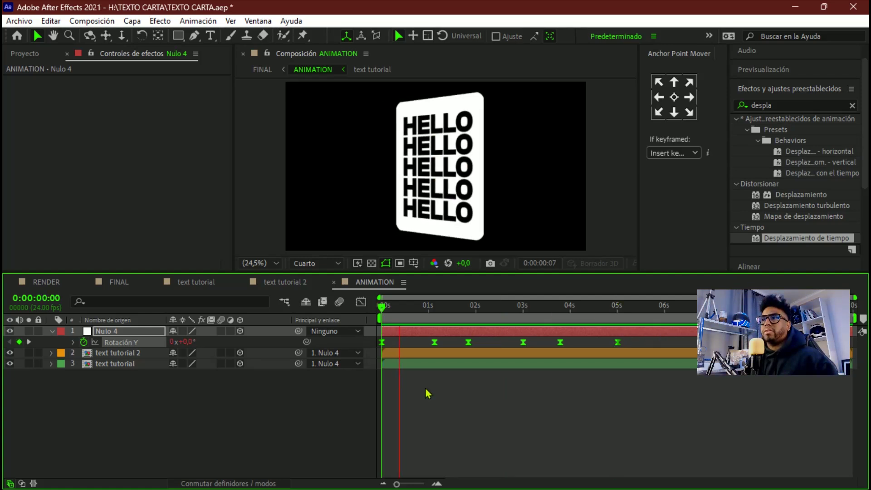
{"action": "key", "text": "space"}
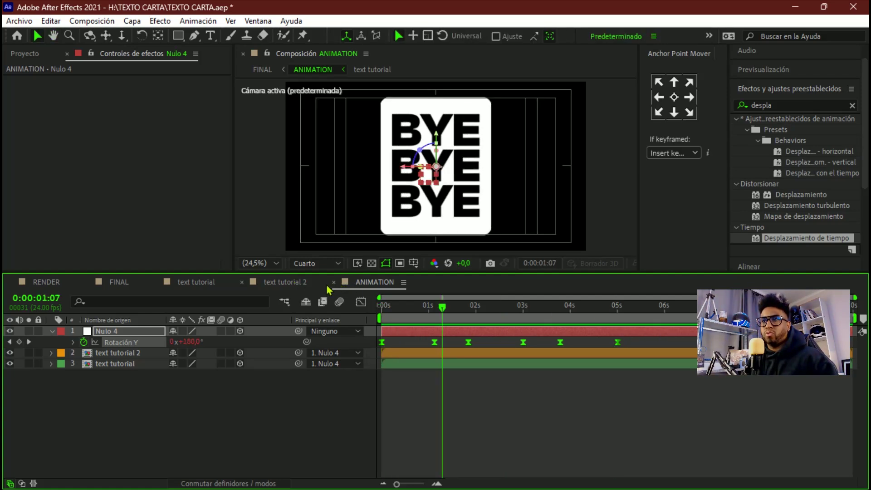
Step: Go back to the FINAL comp and preview the slower flip
{"action": "left_click", "coordinate": [119, 281]}
{"action": "key", "text": "Home"}
{"action": "key", "text": "space"}
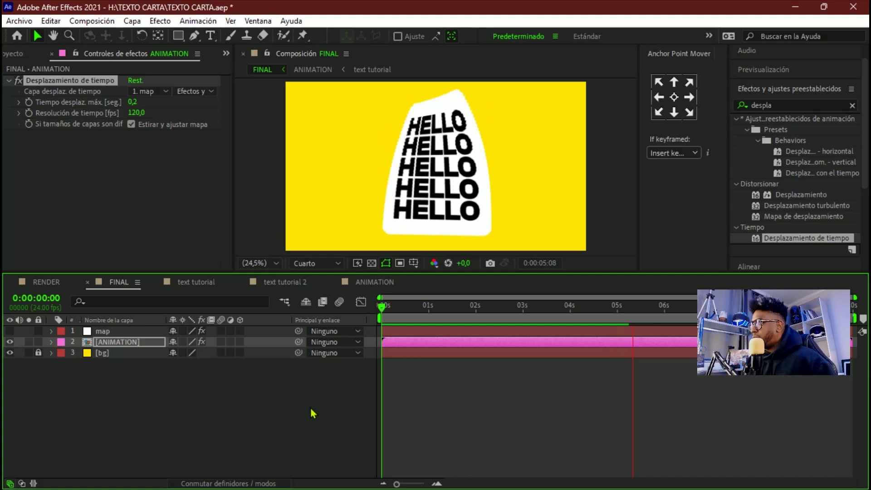
Step: Stop the preview and move the ANIMATION, FINAL and text tutorial comps into the comp folder
{"action": "key", "text": "space"}
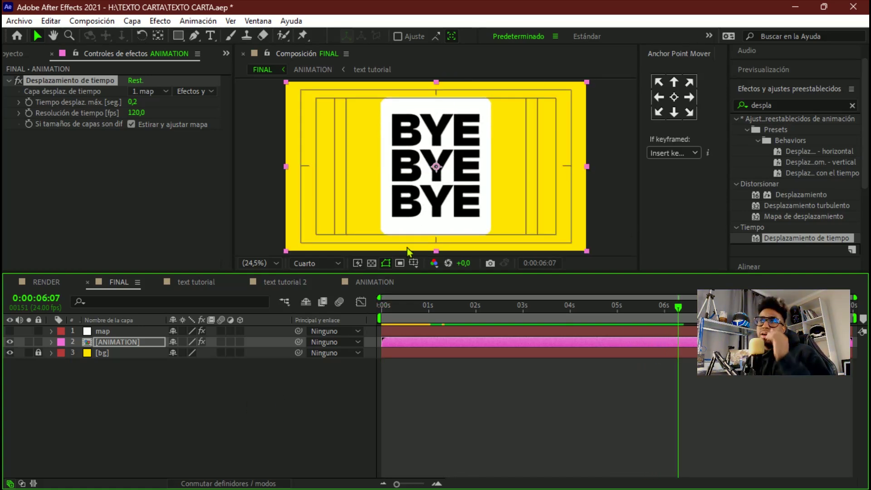
{"action": "left_click", "coordinate": [14, 54]}
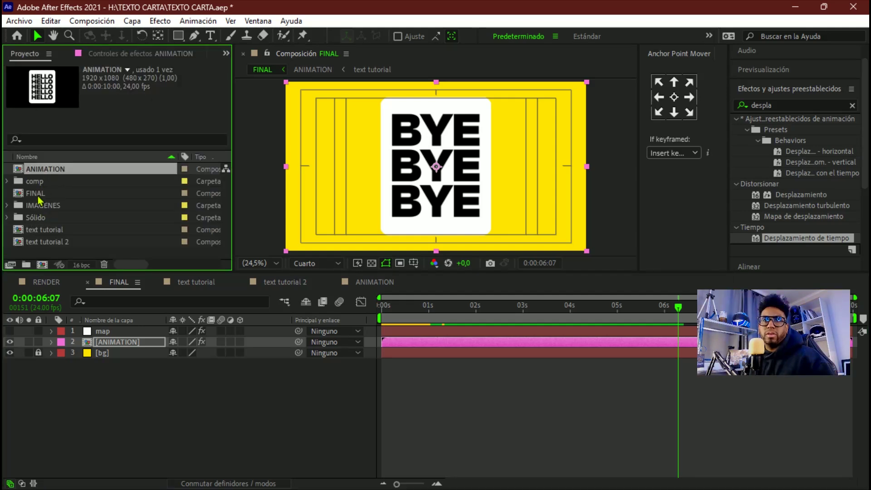
{"action": "left_click", "coordinate": [45, 192], "text": "ctrl"}
{"action": "left_click", "coordinate": [45, 241], "text": "ctrl"}
{"action": "left_click", "coordinate": [46, 230], "text": "ctrl"}
{"action": "left_click_drag", "start_coordinate": [45, 229], "coordinate": [49, 182]}
Step: Check the TEXT and CARD ANIMATION comps by opening RENDER 2 and its CARD ANIMATION precomp
{"action": "scroll", "coordinate": [96, 228], "scroll_direction": "down", "scroll_amount": 2}
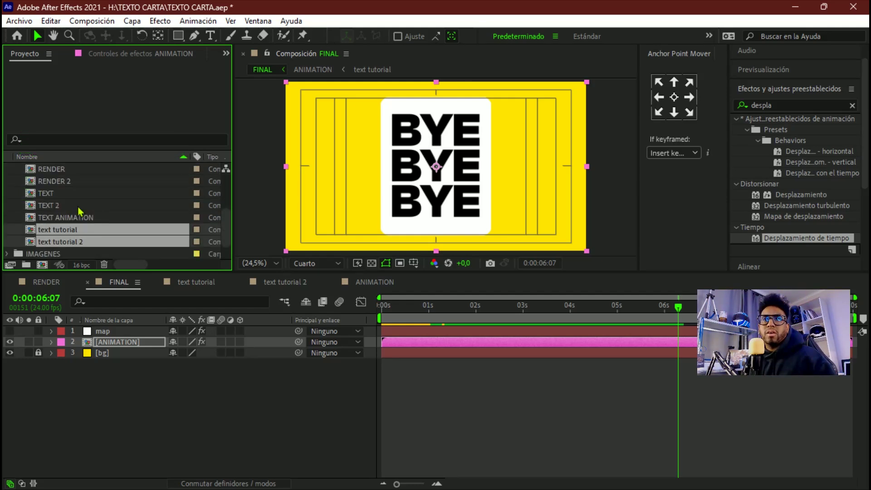
{"action": "left_click", "coordinate": [85, 196]}
{"action": "scroll", "coordinate": [86, 202], "scroll_direction": "up", "scroll_amount": 2}
{"action": "scroll", "coordinate": [86, 202], "scroll_direction": "up", "scroll_amount": 2}
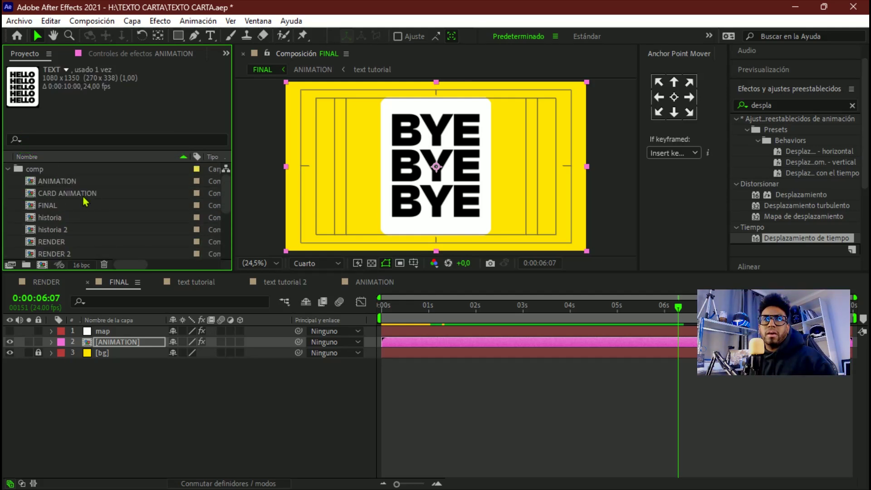
{"action": "scroll", "coordinate": [89, 206], "scroll_direction": "down", "scroll_amount": 5}
{"action": "scroll", "coordinate": [90, 213], "scroll_direction": "up", "scroll_amount": 5}
{"action": "left_click", "coordinate": [76, 194]}
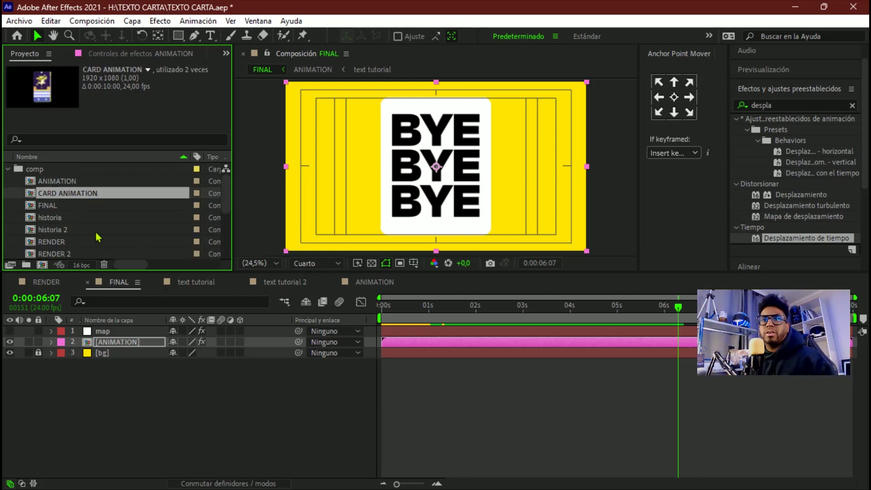
{"action": "double_click", "coordinate": [53, 254]}
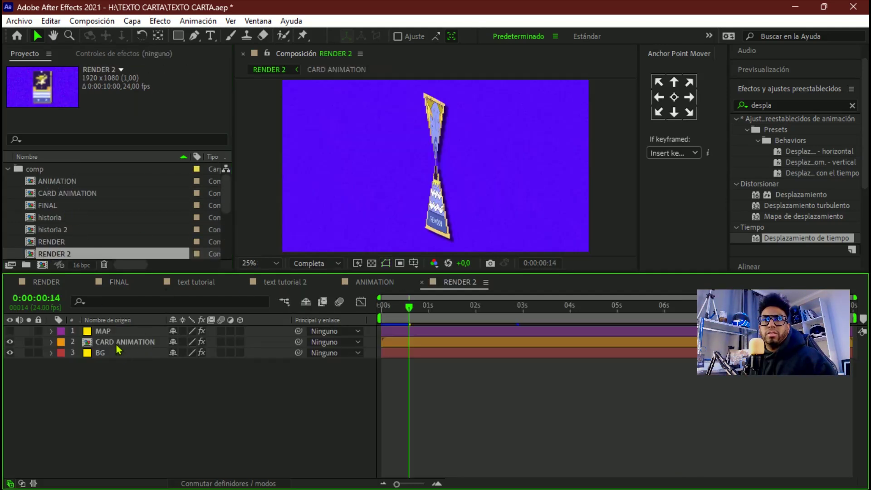
{"action": "double_click", "coordinate": [119, 342]}
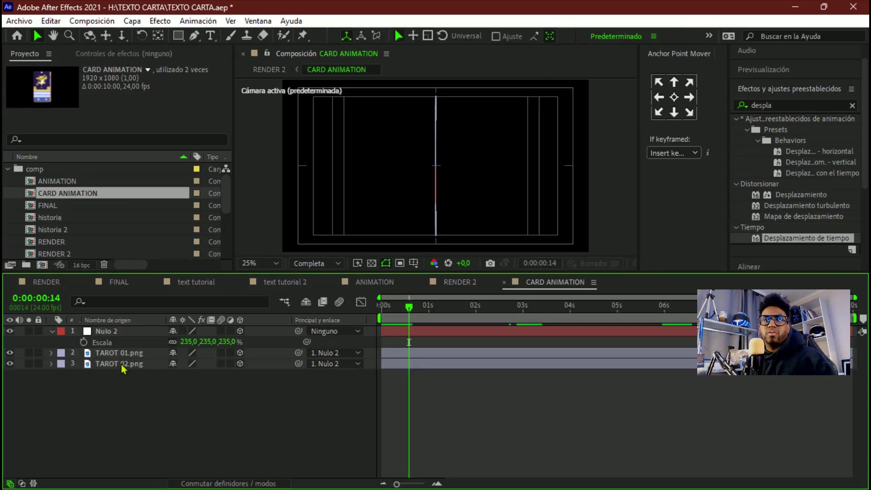
{"action": "left_click", "coordinate": [504, 282]}
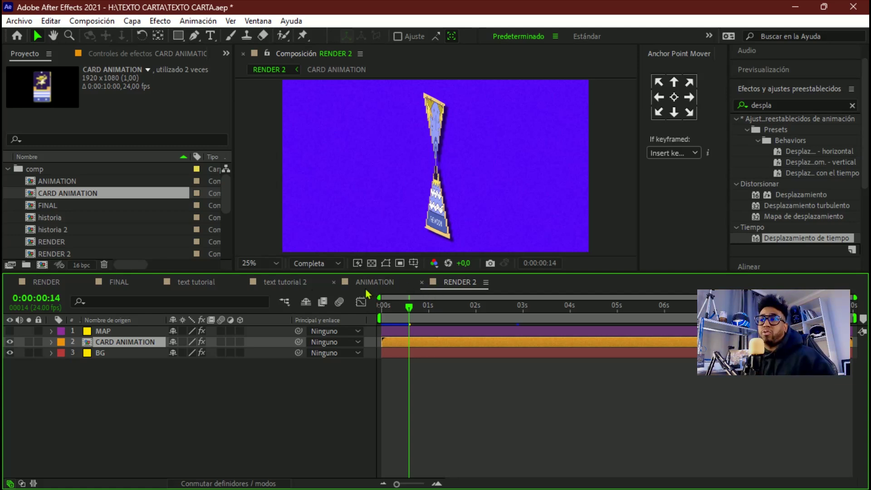
Step: Select the TAROT 01.png and TAROT 02.png images, then close the RENDER 2 comp
{"action": "scroll", "coordinate": [86, 227], "scroll_direction": "down", "scroll_amount": 2}
{"action": "scroll", "coordinate": [57, 196], "scroll_direction": "down", "scroll_amount": 2}
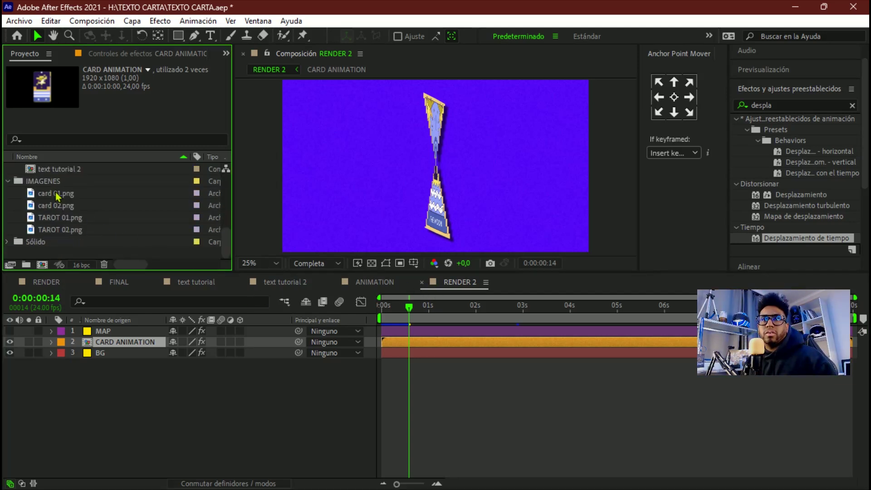
{"action": "left_click", "coordinate": [61, 218]}
{"action": "left_click", "coordinate": [116, 229]}
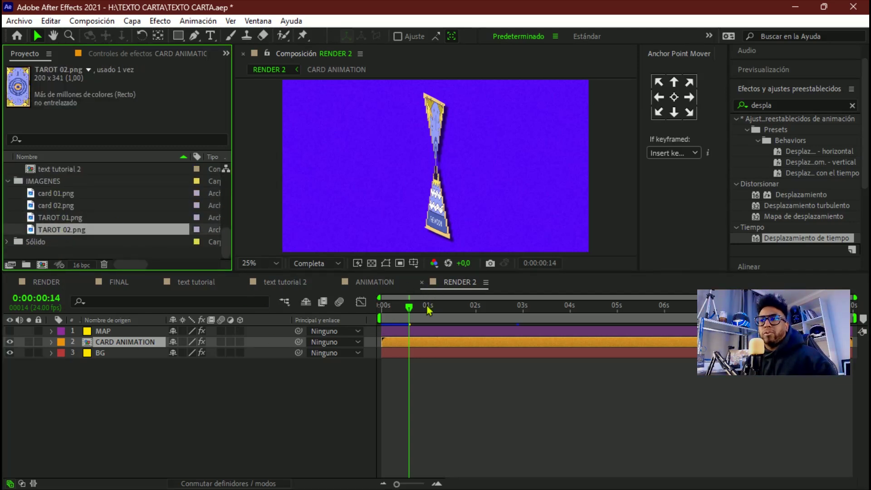
{"action": "left_click", "coordinate": [421, 281]}
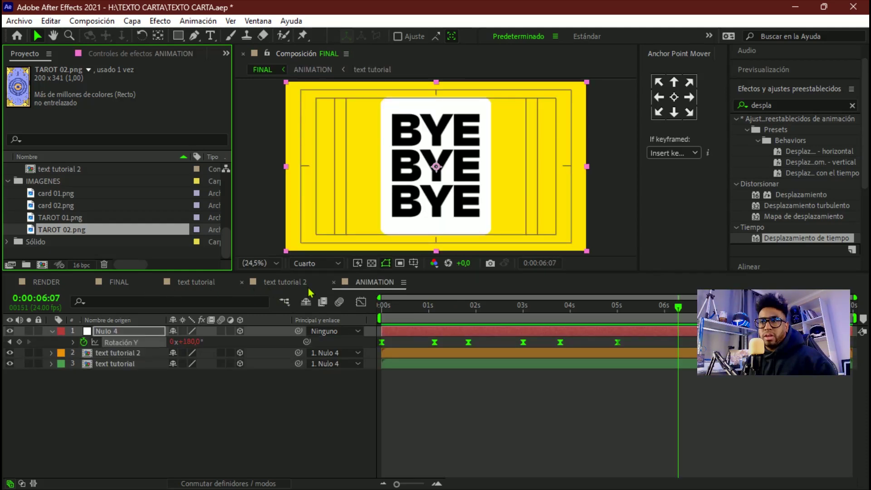
Step: Return to ANIMATION at its first frame, select both text tutorial layers, then select ANIMATION 2
{"action": "left_click", "coordinate": [113, 341]}
{"action": "key", "text": "Home"}
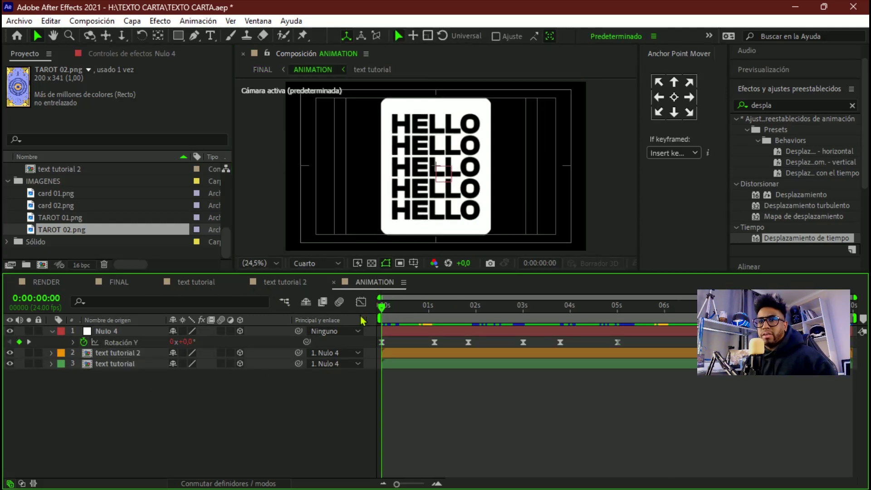
{"action": "left_click_drag", "start_coordinate": [122, 381], "coordinate": [116, 358]}
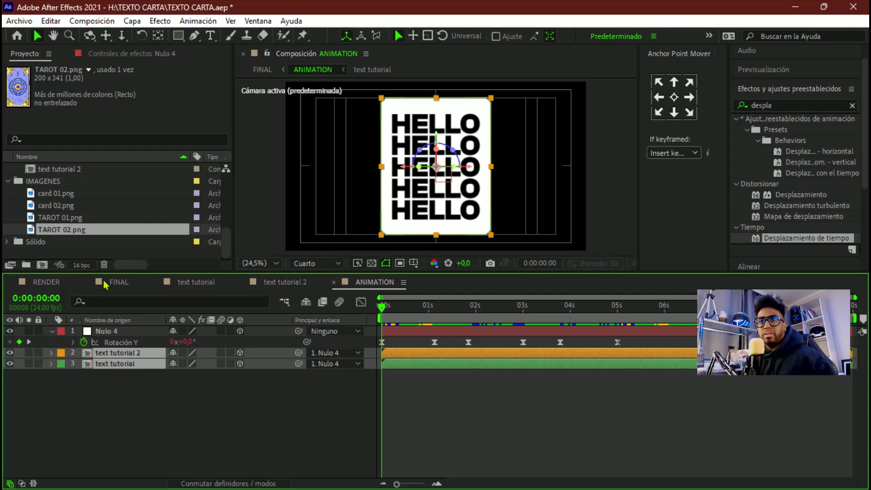
{"action": "scroll", "coordinate": [62, 191], "scroll_direction": "up", "scroll_amount": 5}
{"action": "left_click", "coordinate": [63, 193]}
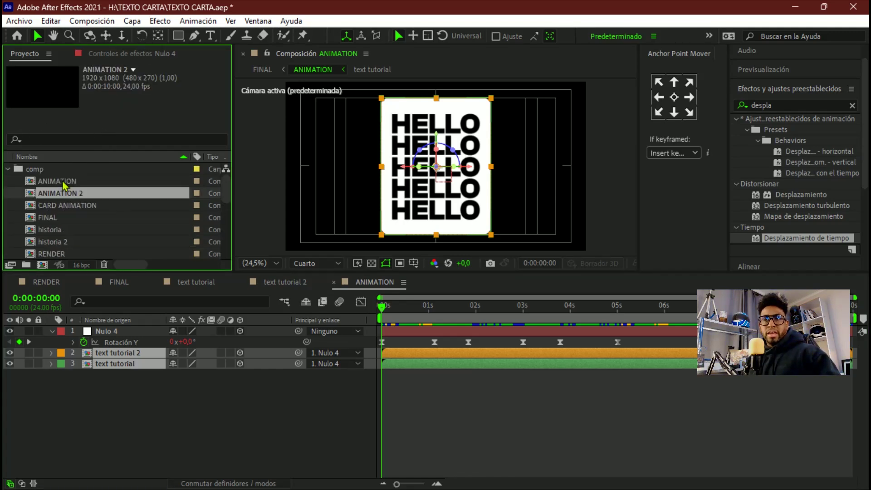
Step: Open ANIMATION 2 and try swapping both text layers for the two tarot images, then undo
{"action": "double_click", "coordinate": [33, 195]}
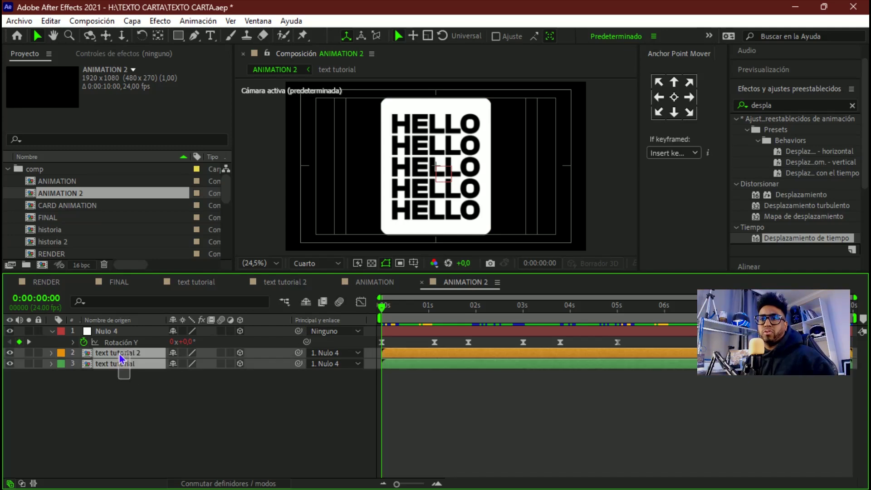
{"action": "key", "text": "Delete"}
{"action": "scroll", "coordinate": [80, 232], "scroll_direction": "down", "scroll_amount": 4}
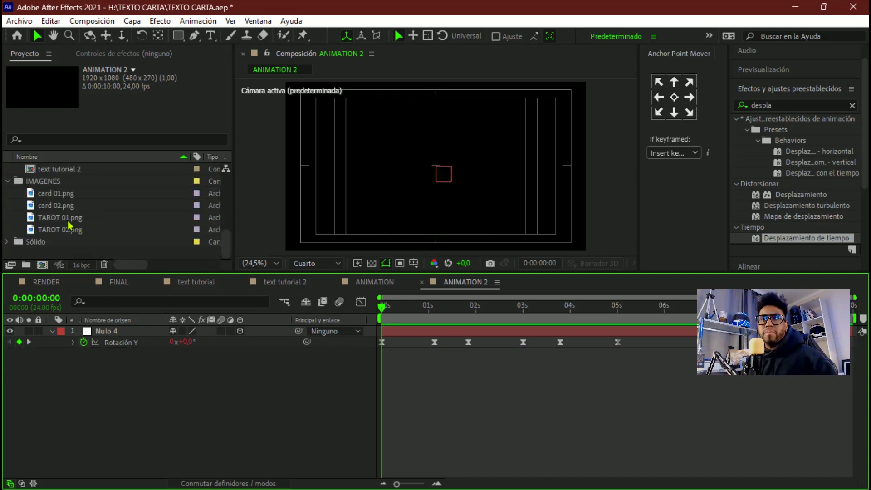
{"action": "left_click", "coordinate": [68, 218]}
{"action": "left_click", "coordinate": [68, 229], "text": "shift"}
{"action": "left_click_drag", "start_coordinate": [68, 230], "coordinate": [89, 381]}
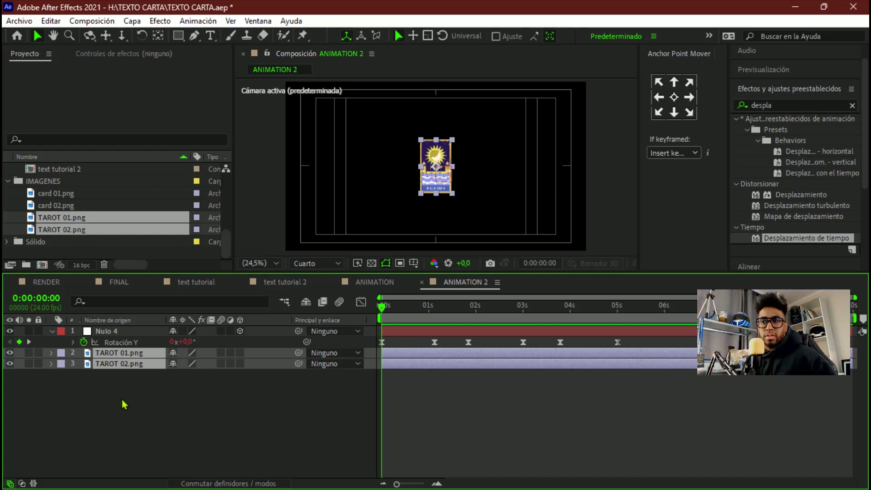
{"action": "key", "text": "ctrl+z"}
{"action": "key", "text": "ctrl+z"}
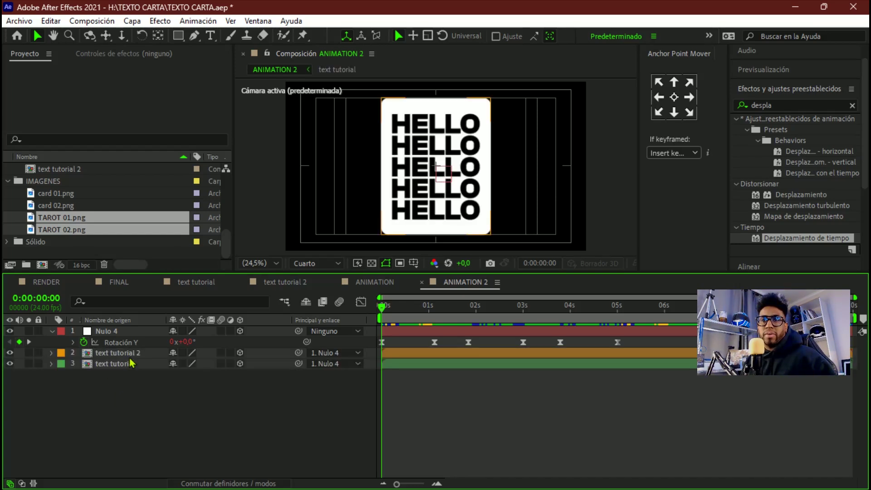
Step: Replace the text tutorial layer with TAROT 01.png
{"action": "left_click", "coordinate": [75, 242]}
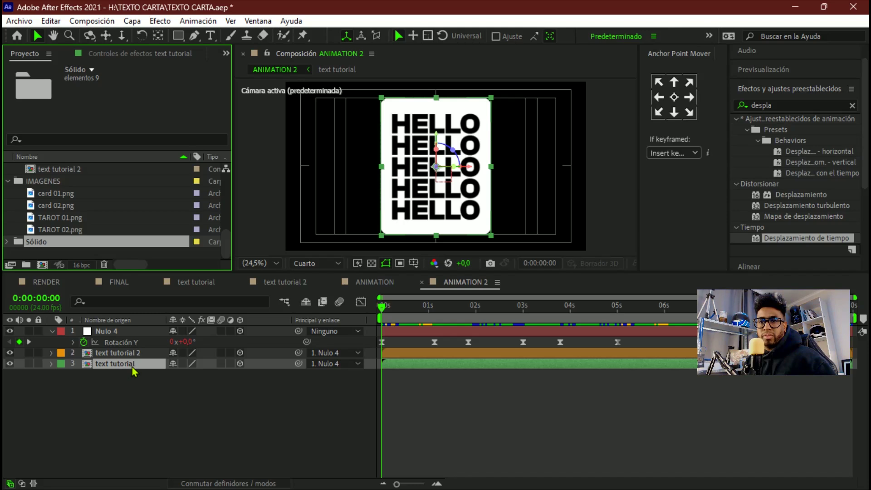
{"action": "left_click", "coordinate": [63, 218]}
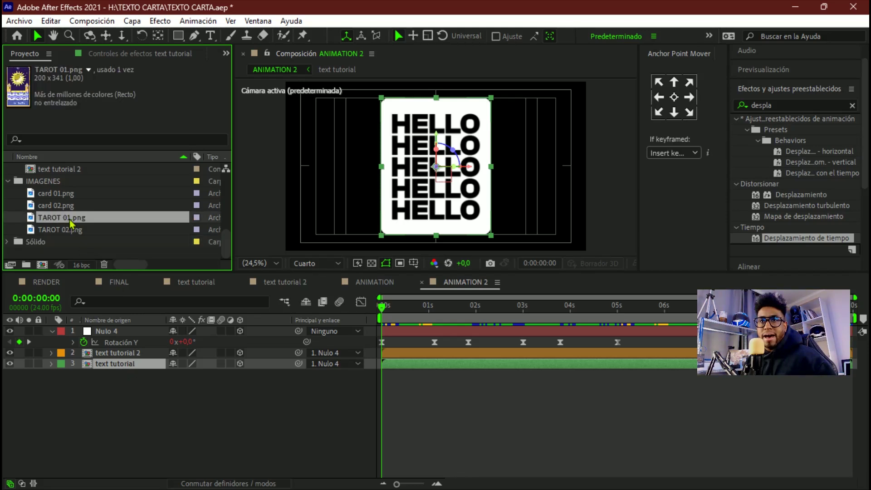
{"action": "left_click_drag", "start_coordinate": [71, 223], "coordinate": [107, 365]}
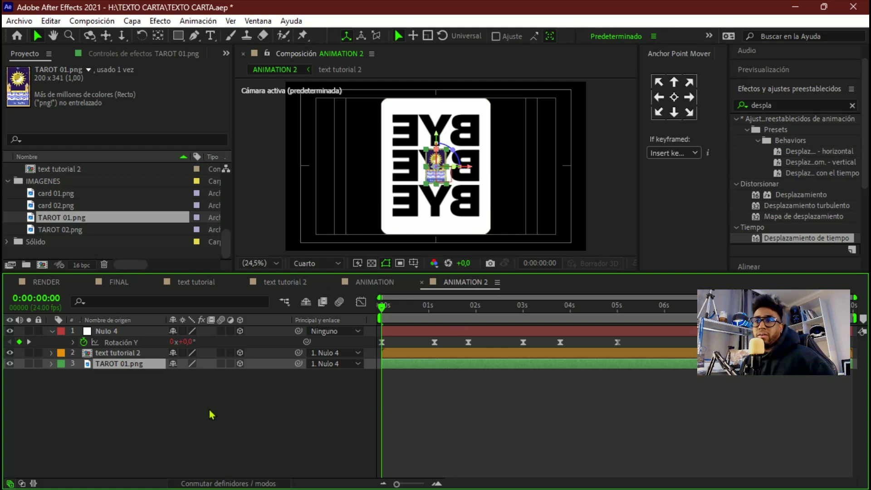
Step: Scale TAROT 01.png to 258% and swap text tutorial 2 for TAROT 02.png
{"action": "key", "text": "s"}
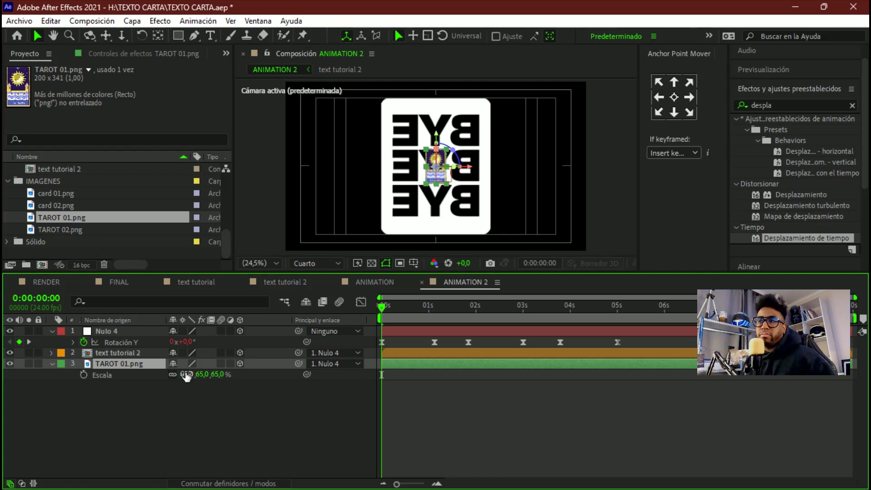
{"action": "left_click_drag", "start_coordinate": [186, 376], "coordinate": [300, 372]}
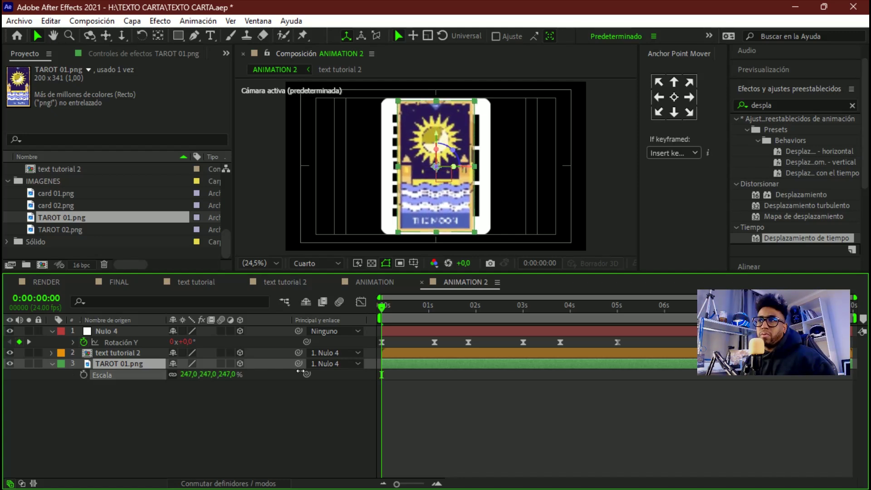
{"action": "left_click_drag", "start_coordinate": [300, 372], "coordinate": [239, 391]}
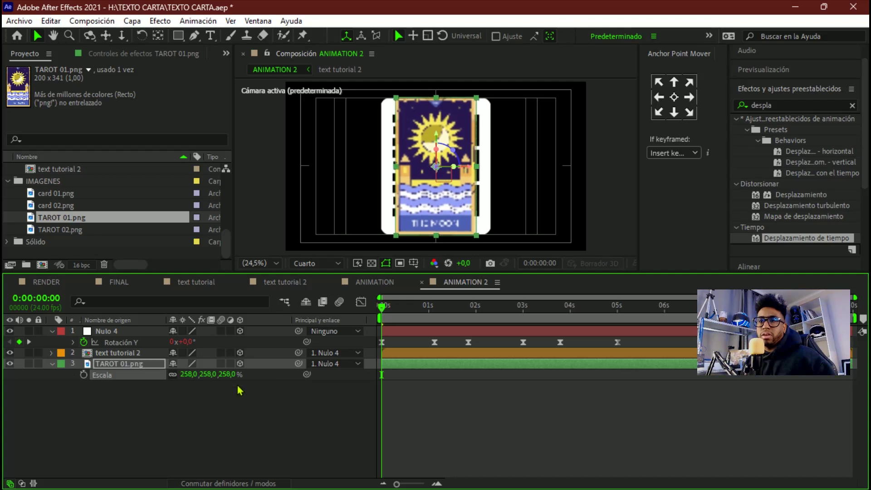
{"action": "left_click", "coordinate": [122, 352]}
{"action": "left_click", "coordinate": [68, 230]}
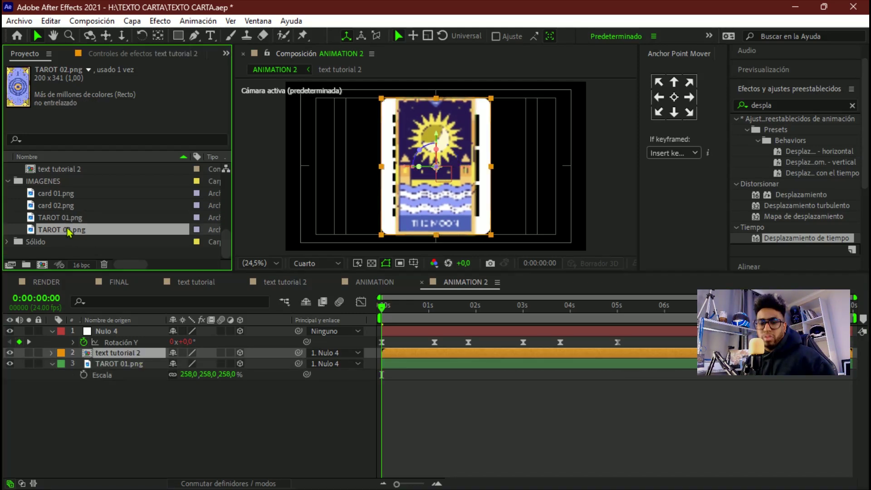
{"action": "left_click_drag", "start_coordinate": [68, 230], "coordinate": [181, 354], "text": "alt"}
Step: Set TAROT 02.png scale to -258, 258, 258% to mirror the card
{"action": "key", "text": "s"}
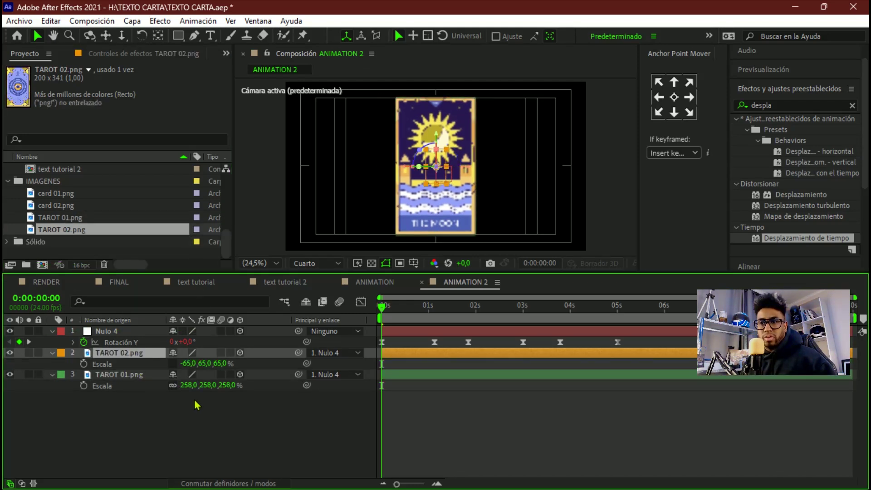
{"action": "left_click", "coordinate": [188, 363]}
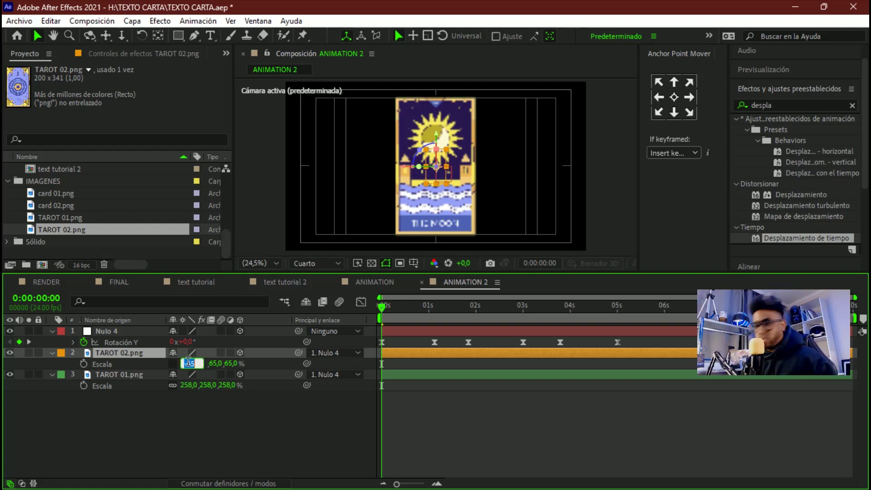
{"action": "left_click", "coordinate": [177, 368]}
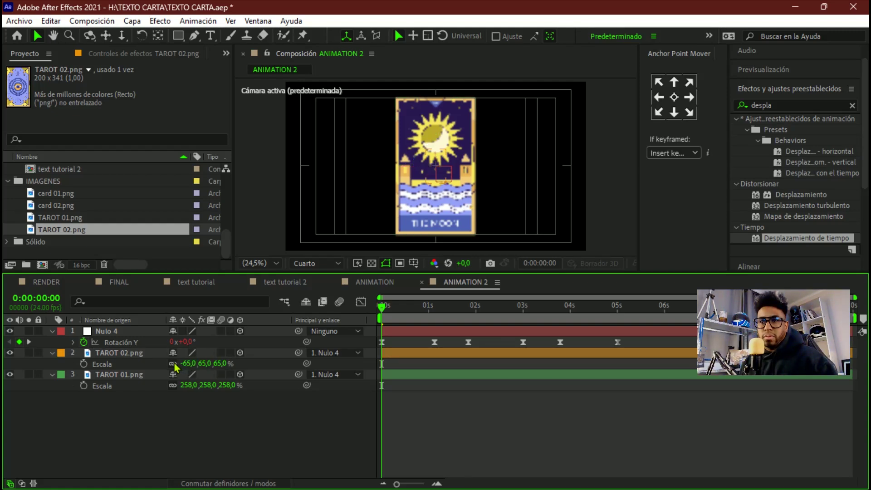
{"action": "left_click", "coordinate": [188, 363]}
{"action": "type", "text": "258"}
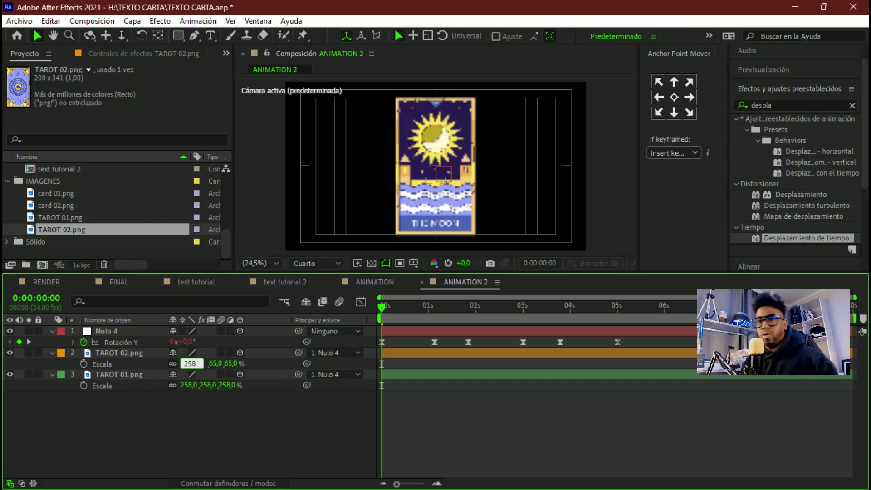
{"action": "key", "text": "Return"}
{"action": "left_click", "coordinate": [208, 363]}
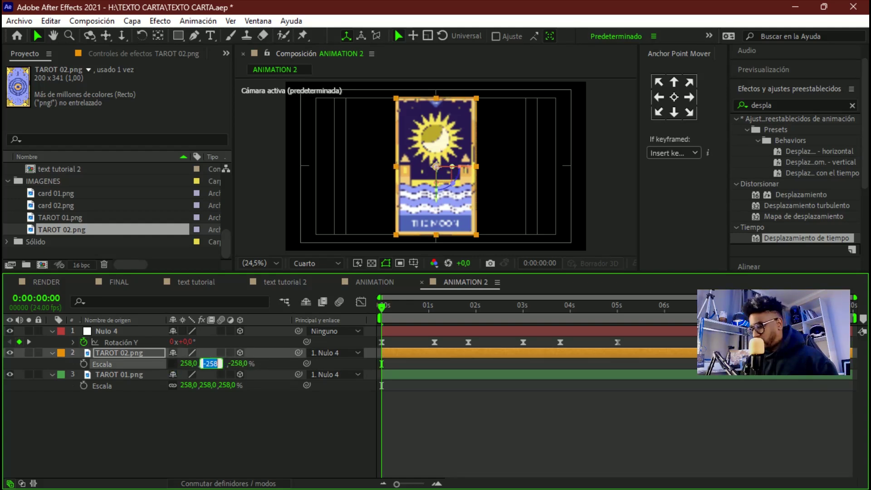
{"action": "key", "text": "Return"}
{"action": "left_click", "coordinate": [234, 363]}
{"action": "type", "text": "258"}
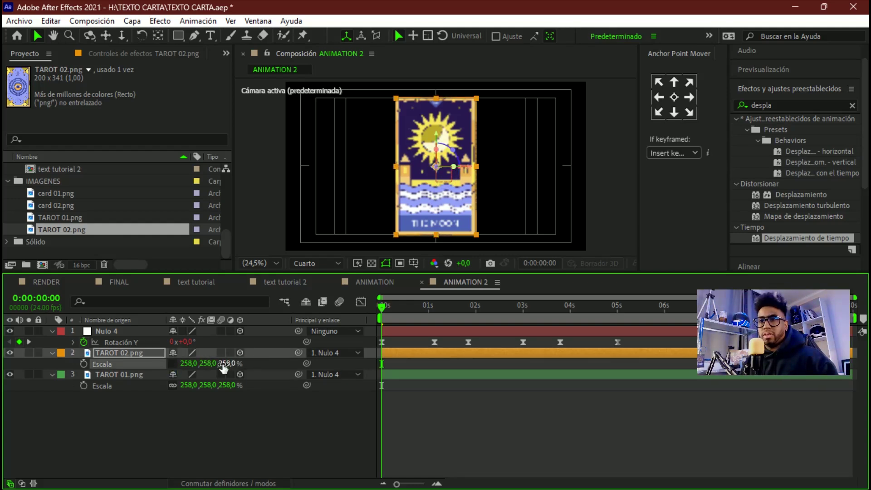
{"action": "key", "text": "Return"}
{"action": "left_click", "coordinate": [187, 363]}
{"action": "type", "text": "-258"}
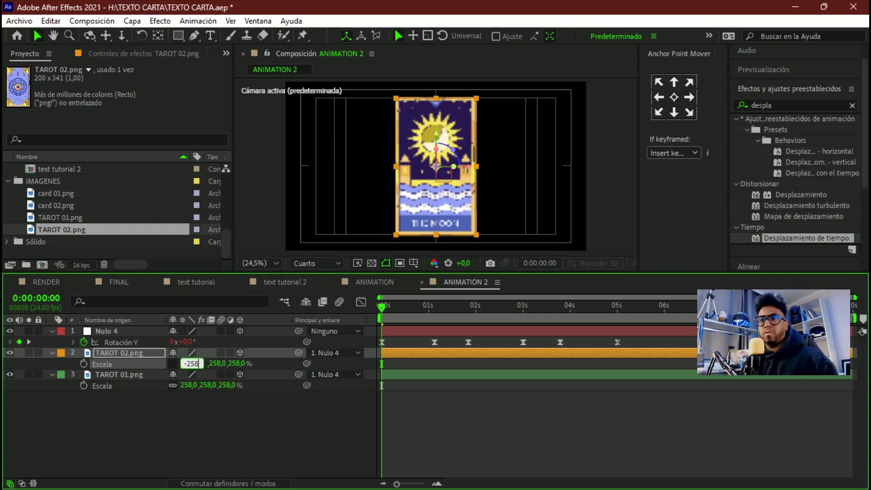
{"action": "key", "text": "Return"}
Step: Preview the flipping tarot card and move back to the start of the timeline
{"action": "key", "text": "space"}
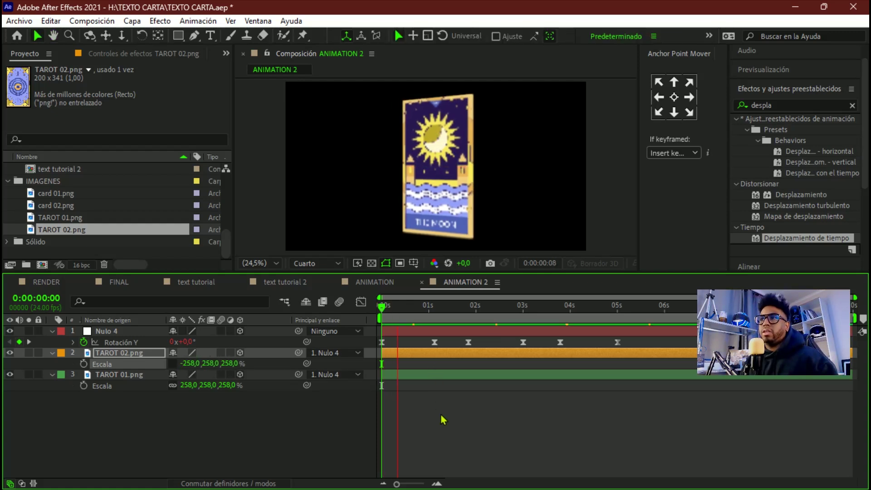
{"action": "key", "text": "space"}
{"action": "left_click", "coordinate": [383, 305]}
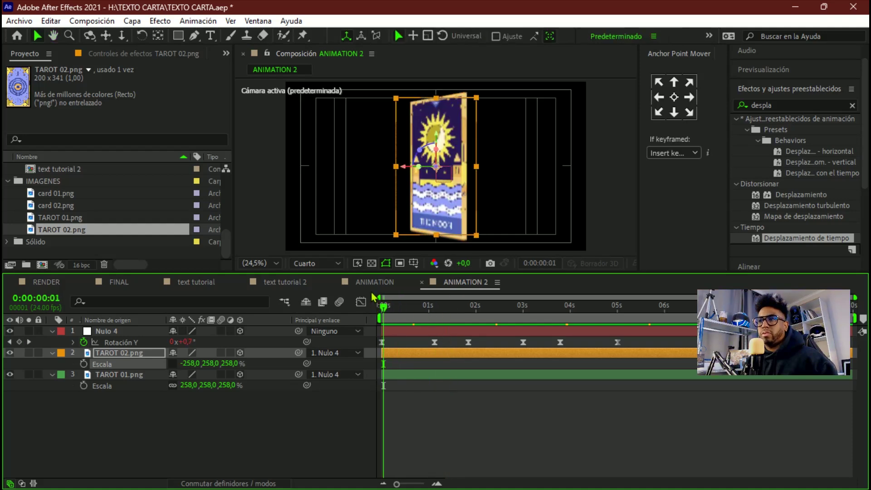
Step: In FINAL, replace the ANIMATION layer with the ANIMATION 2 comp
{"action": "left_click", "coordinate": [122, 282]}
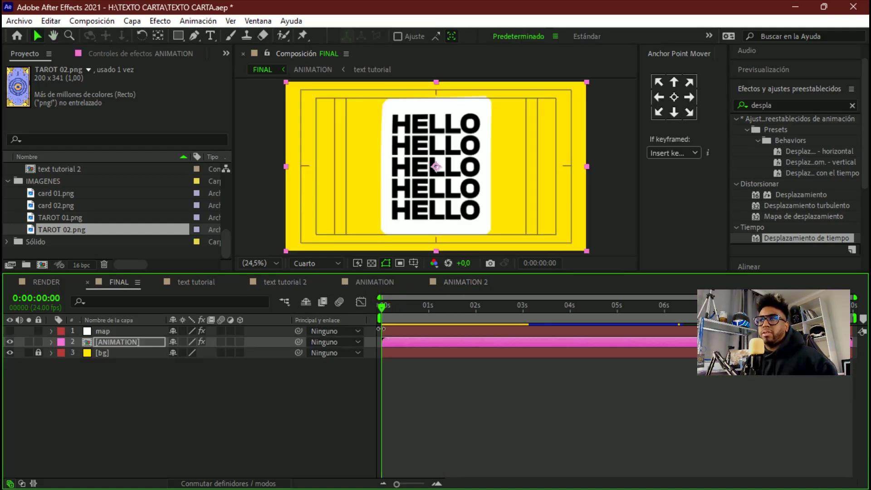
{"action": "left_click", "coordinate": [465, 282]}
{"action": "left_click", "coordinate": [116, 283]}
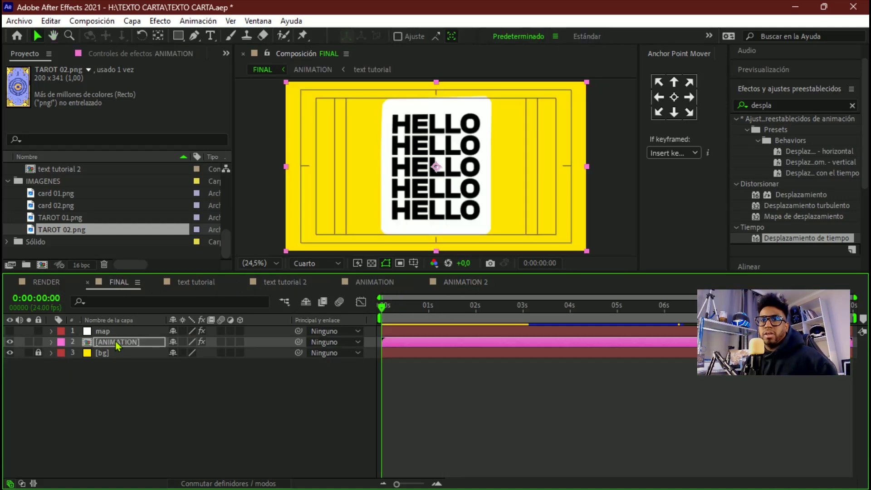
{"action": "scroll", "coordinate": [68, 199], "scroll_direction": "up", "scroll_amount": 5}
{"action": "scroll", "coordinate": [71, 197], "scroll_direction": "up", "scroll_amount": 3}
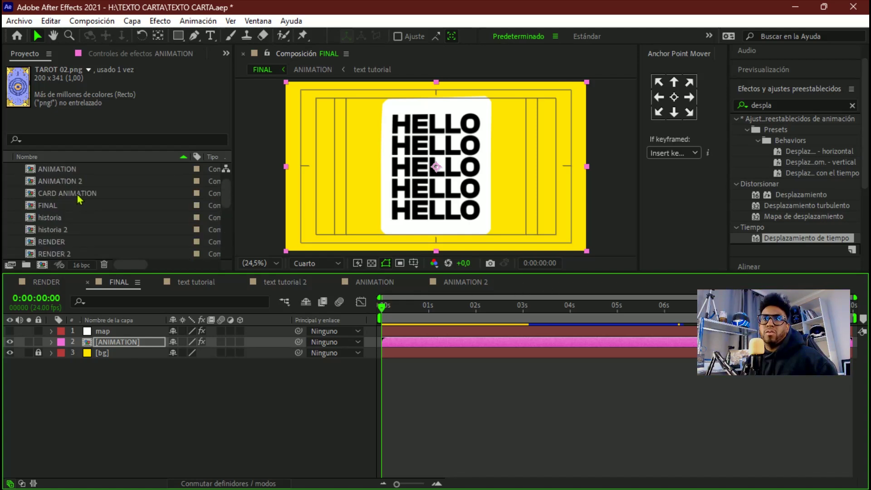
{"action": "left_click", "coordinate": [73, 182]}
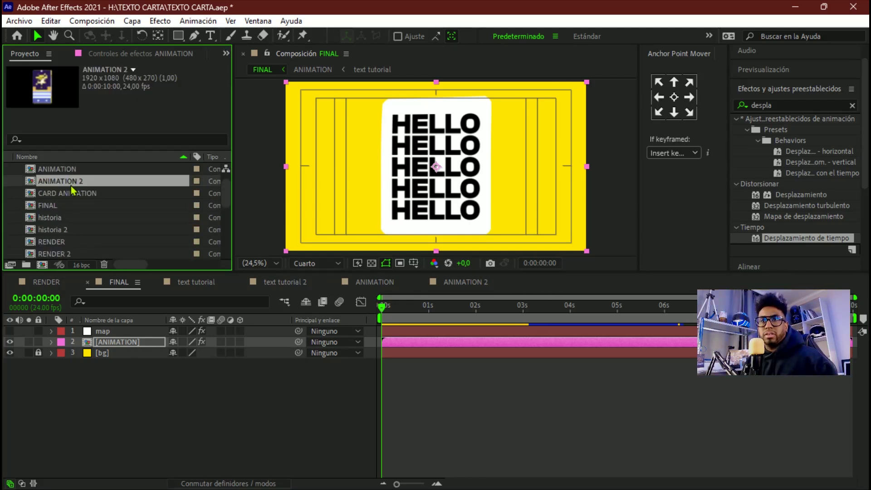
{"action": "left_click_drag", "start_coordinate": [71, 188], "coordinate": [104, 342]}
Step: Preview the tarot card under the time displacement effect, then undo to restore ANIMATION
{"action": "key", "text": "F3"}
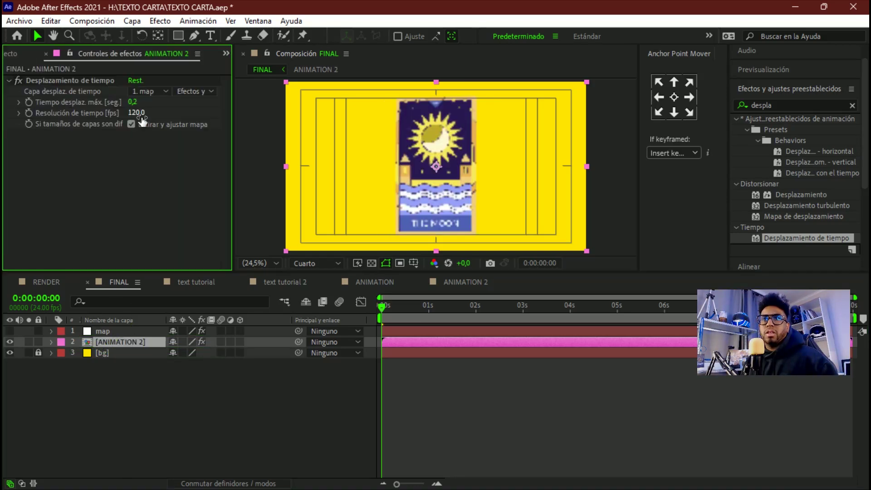
{"action": "left_click", "coordinate": [426, 429]}
{"action": "key", "text": "space"}
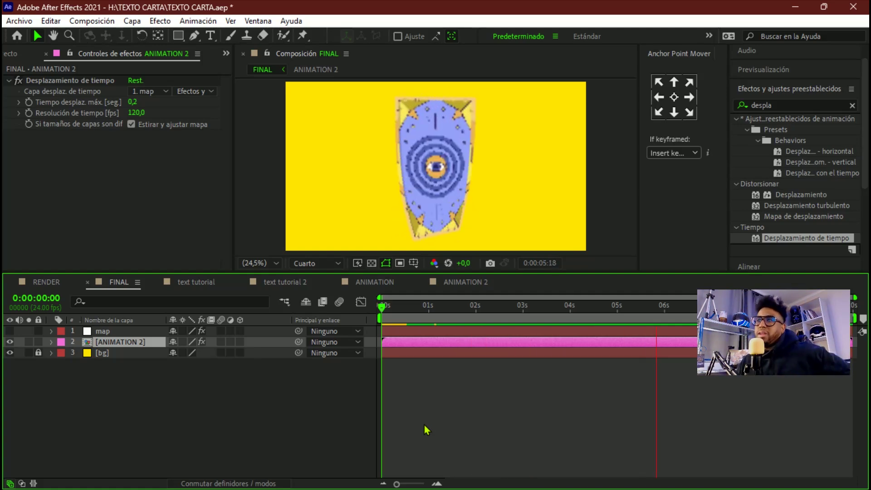
{"action": "key", "text": "space"}
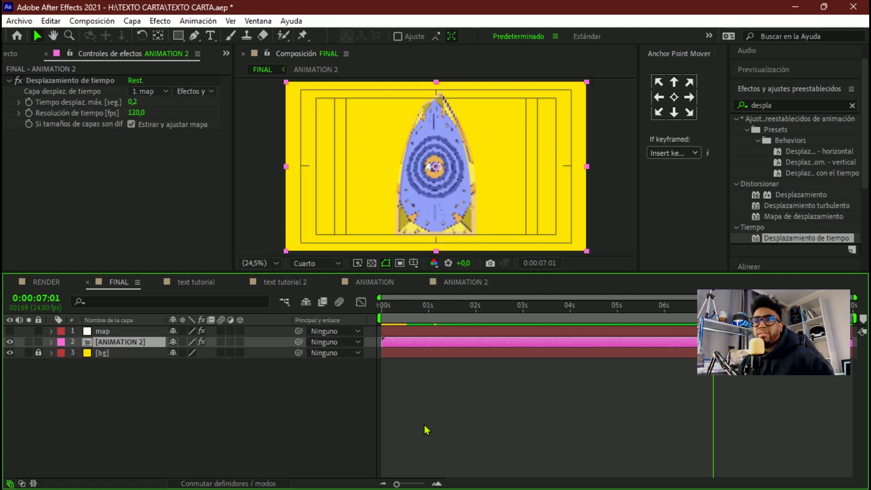
{"action": "key", "text": "Home"}
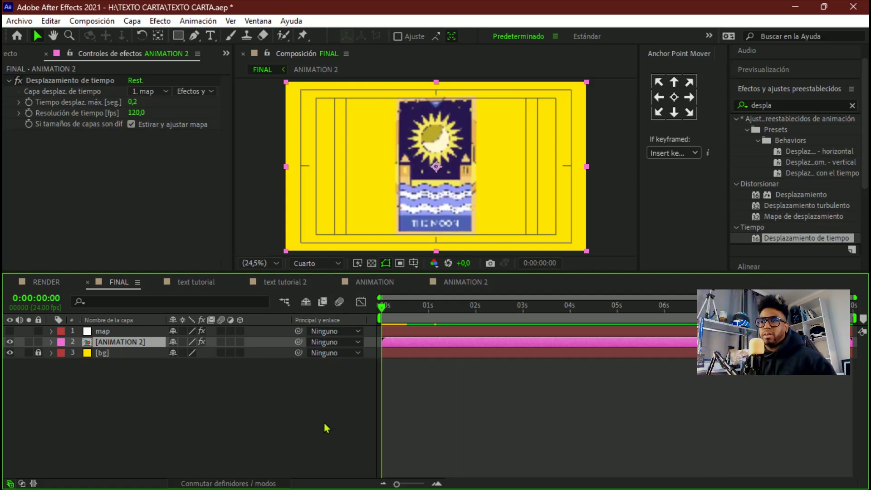
{"action": "key", "text": "ctrl+z"}
{"action": "key", "text": "h"}
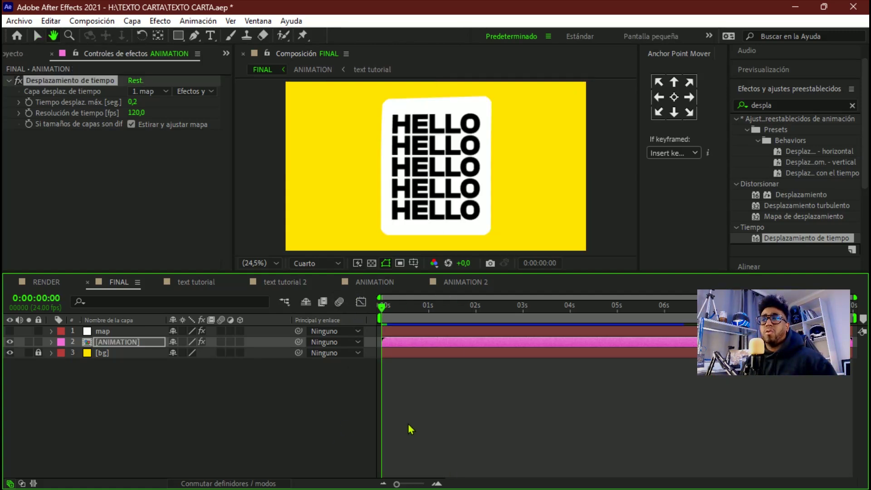
{"action": "key", "text": "space"}
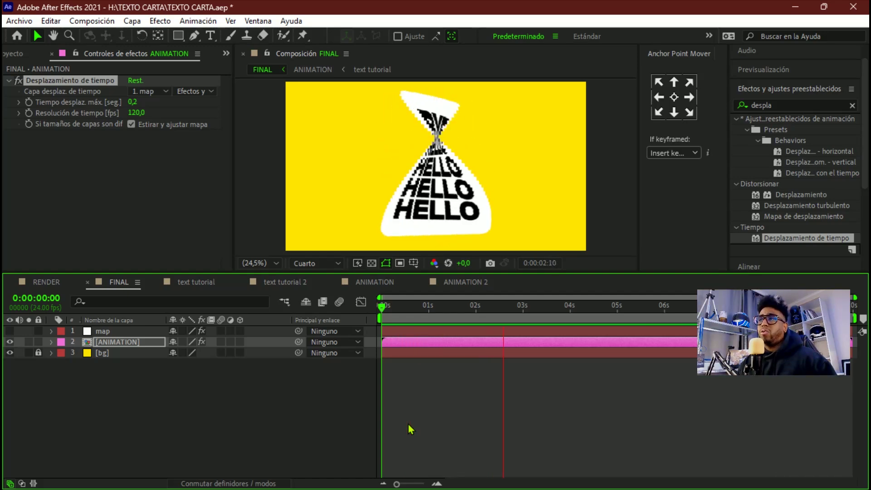
{"action": "key", "text": "space"}
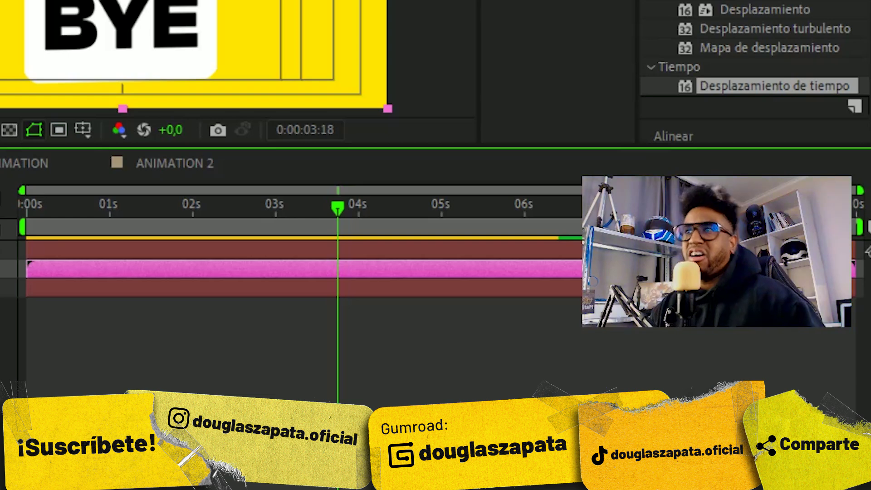
{"action": "key", "text": "space"}
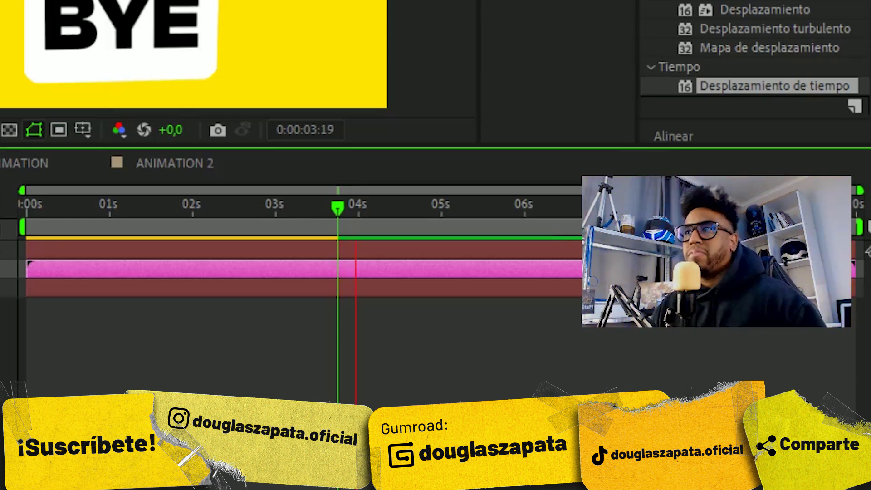